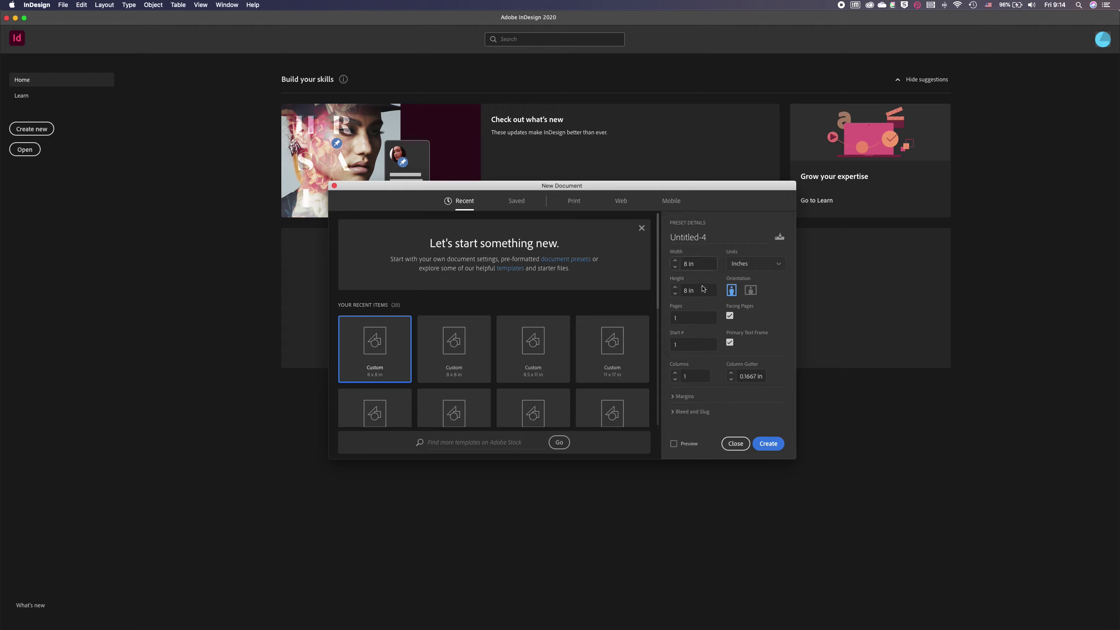
Create an 8 × 8 in document with facing pages turned off.
click(729, 316)
click(682, 396)
click(767, 450)
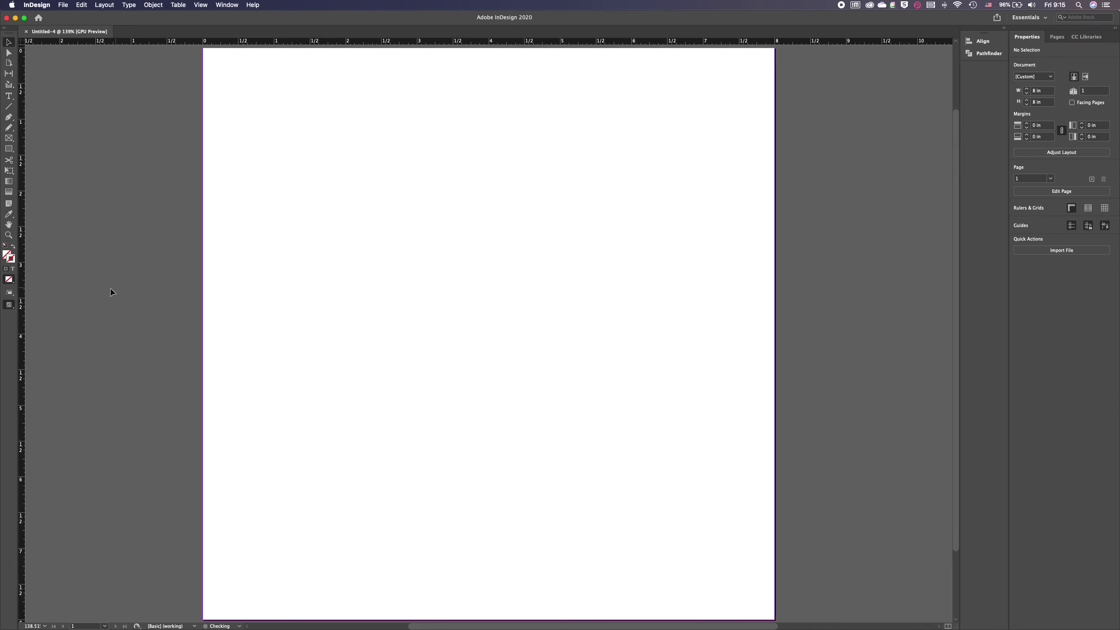
Place vertical guides at about 2.5 in and 5.5 in and horizontal guides at about 1.5 in and 4.5 in.
drag(22, 297, 383, 282)
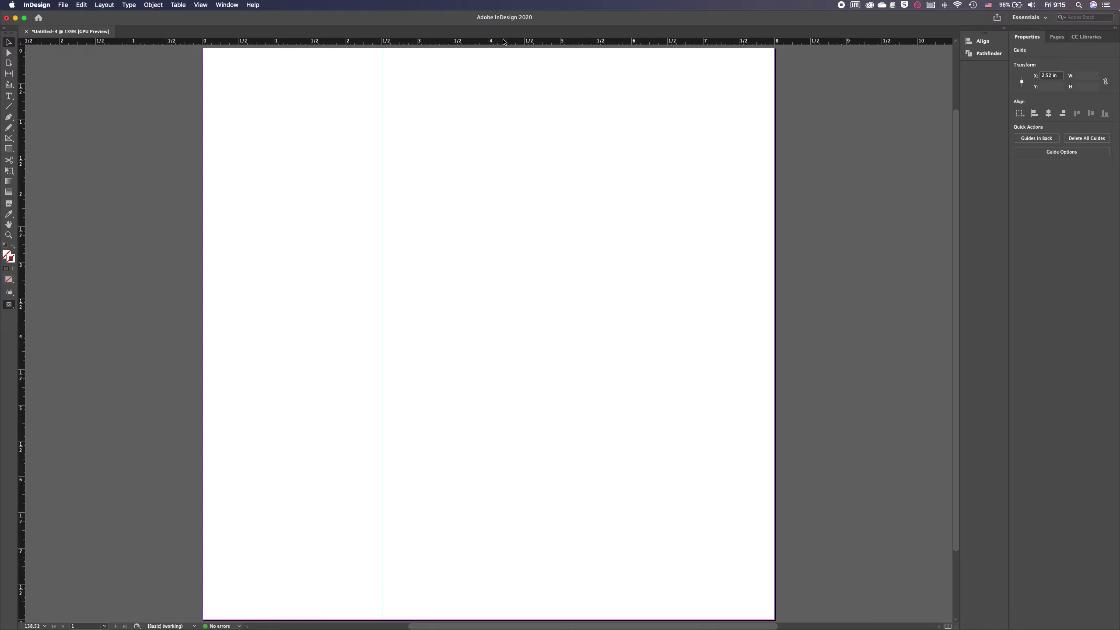
drag(504, 42, 513, 155)
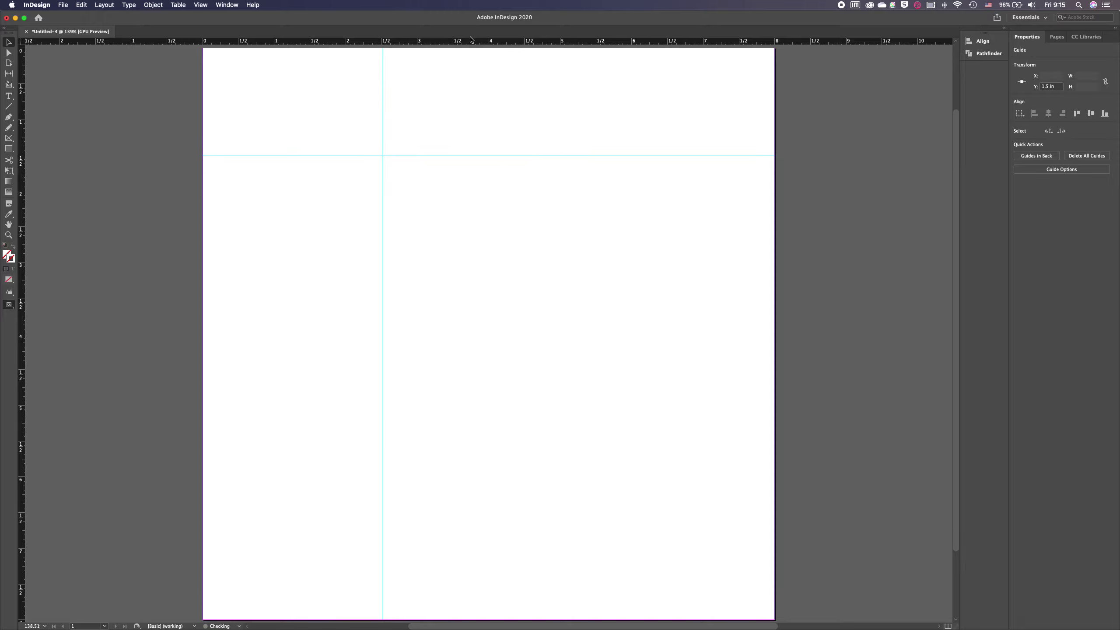
drag(529, 42, 552, 370)
drag(19, 355, 595, 352)
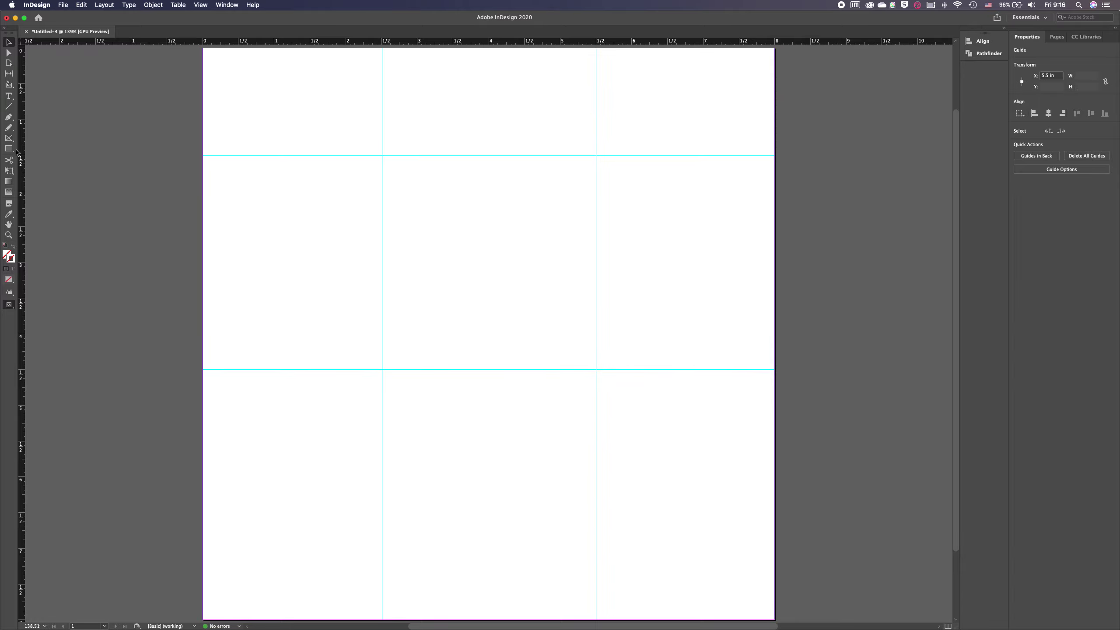
Undo the placement of all four guides.
key(super+z)
key(super+z)
key(super+z)
key(super+z)
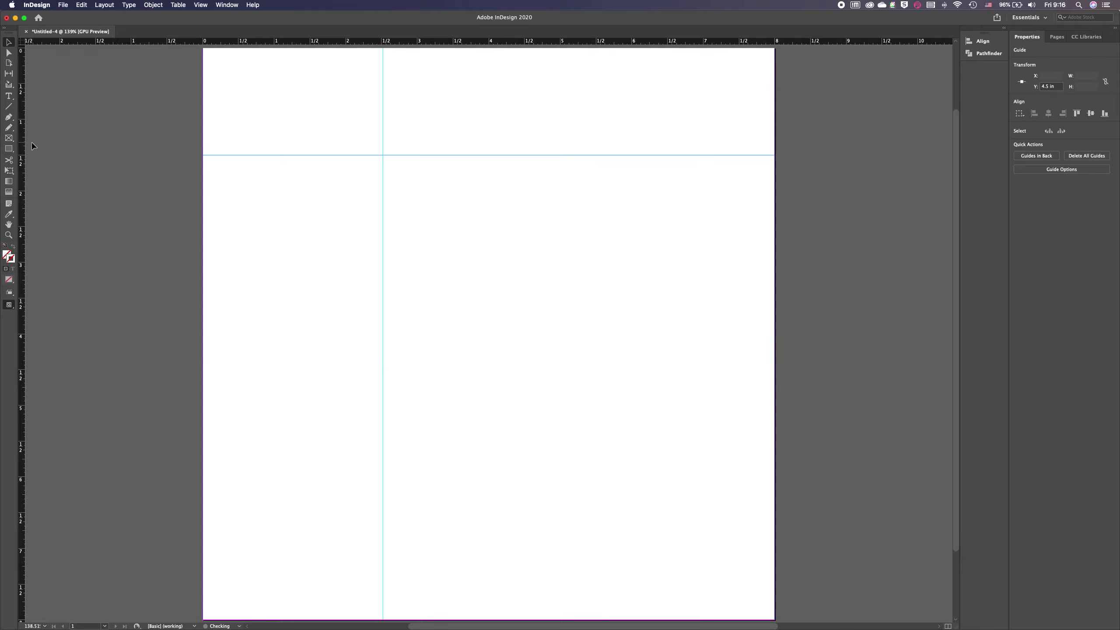
key(super+z)
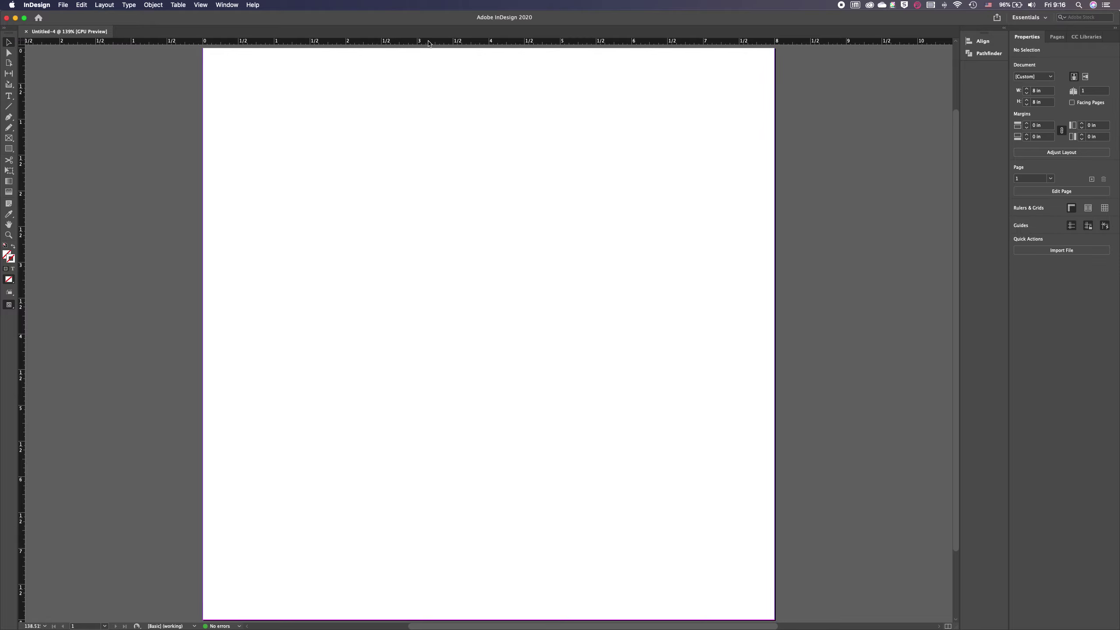
Place a horizontal guide at about 2.08 in across the page and delete it.
drag(436, 45, 457, 196)
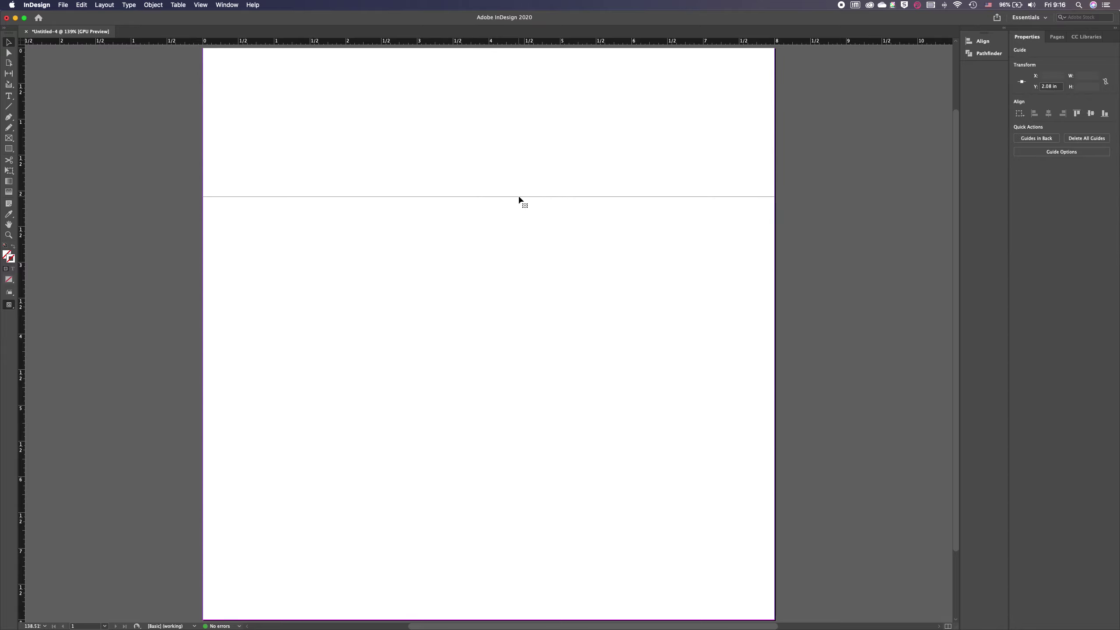
key(Delete)
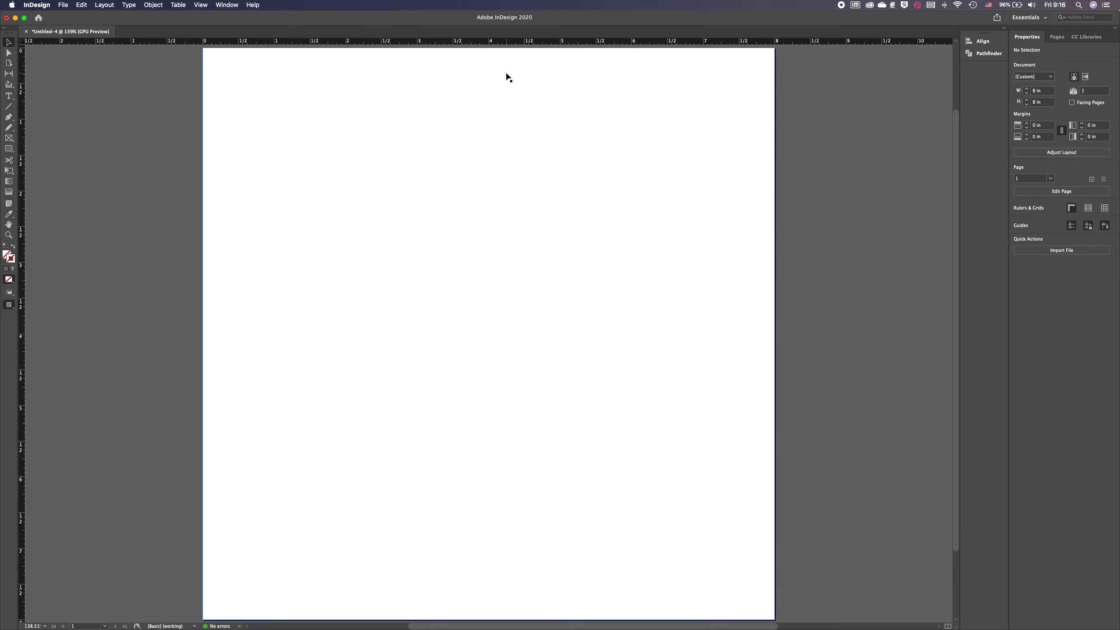
Draw a rectangular frame near the middle of the page and set its size to 3 in wide by 4 in high.
click(9, 139)
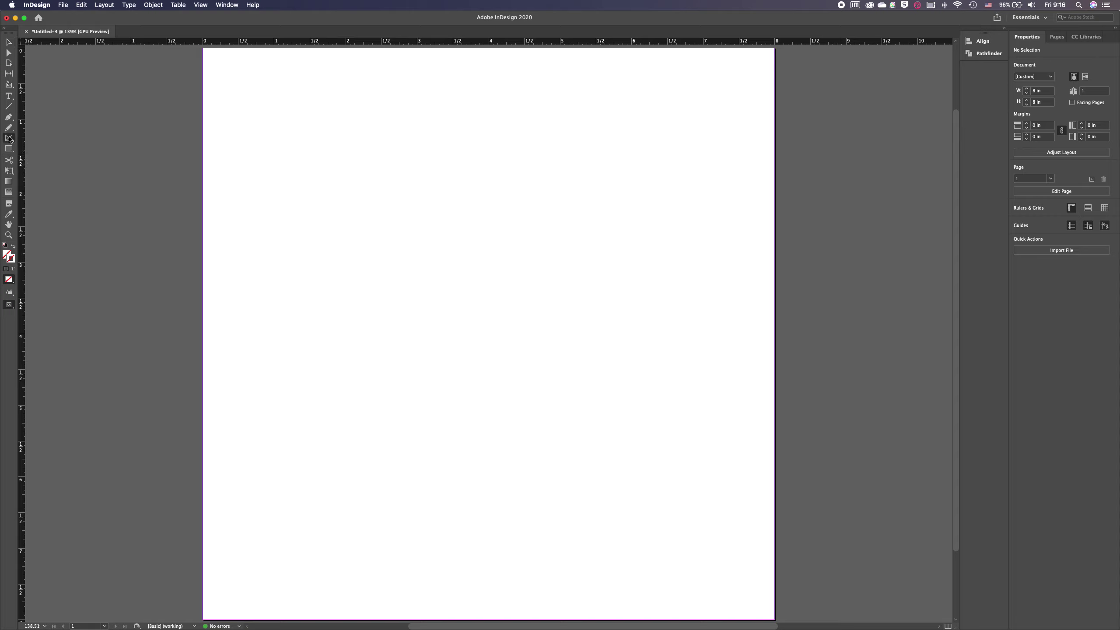
drag(388, 162, 599, 407)
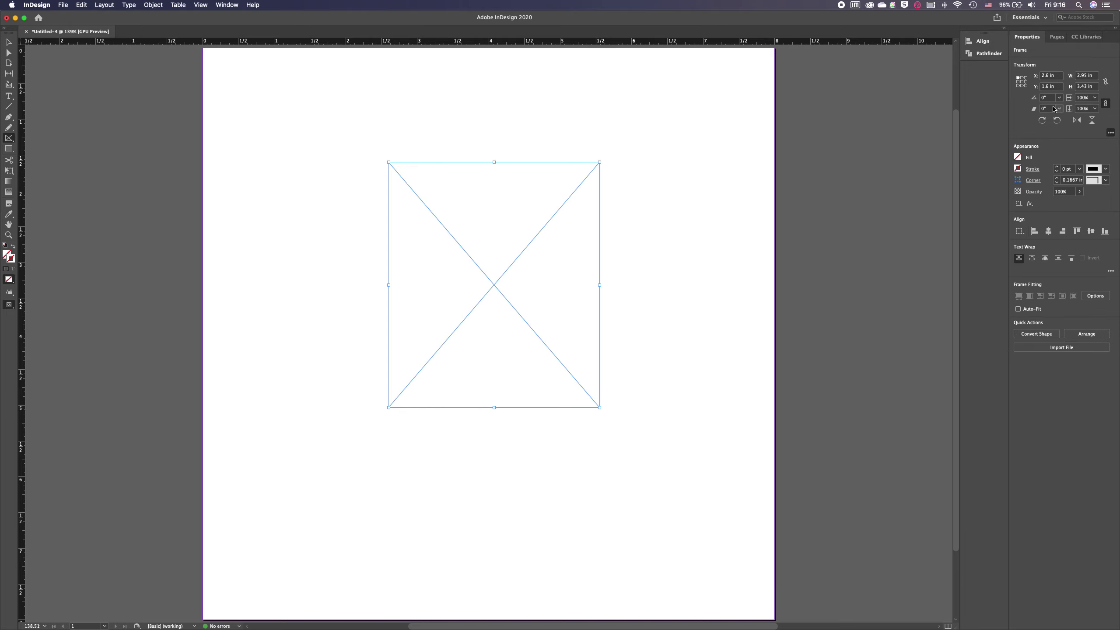
click(1071, 75)
text(3)
click(1085, 86)
text(4)
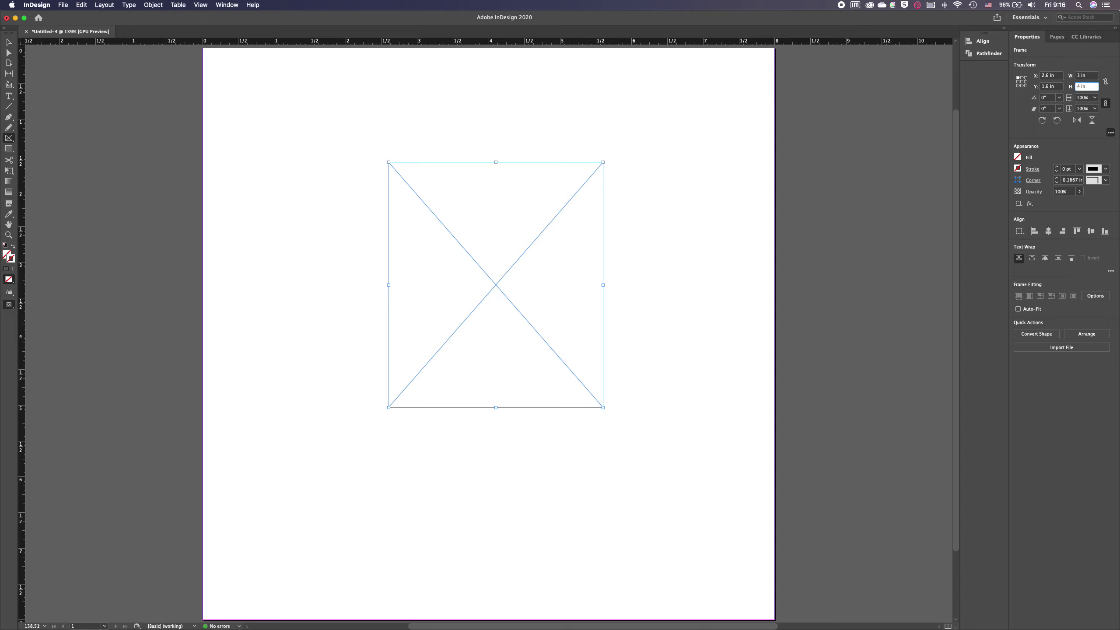
key(Return)
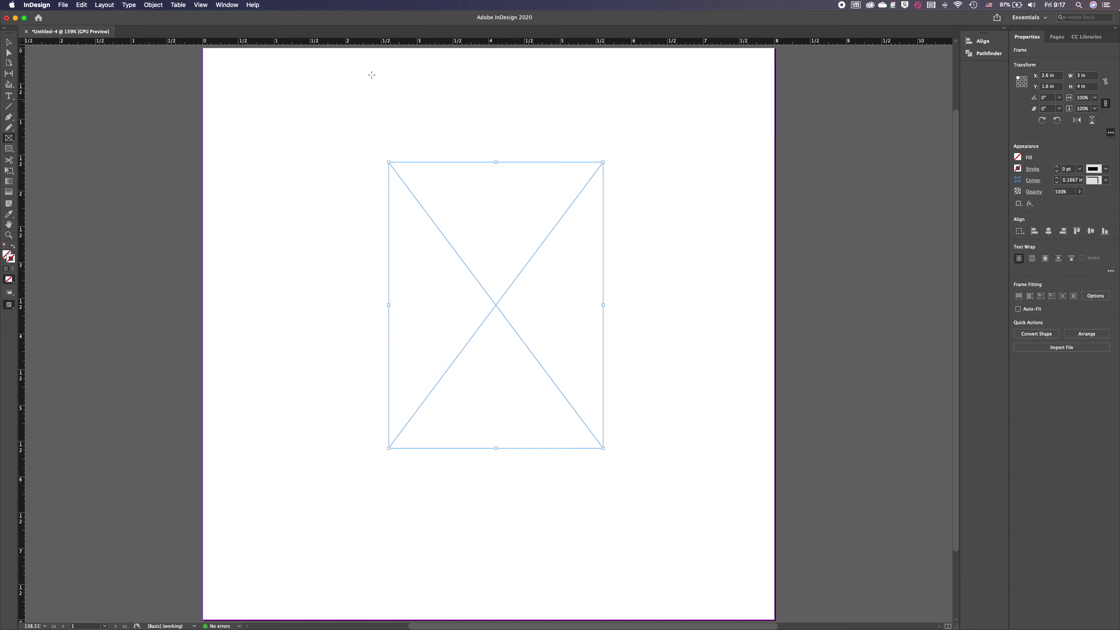
Place ruler guides along all four edges of the 3 × 4 in frame.
click(9, 42)
click(632, 195)
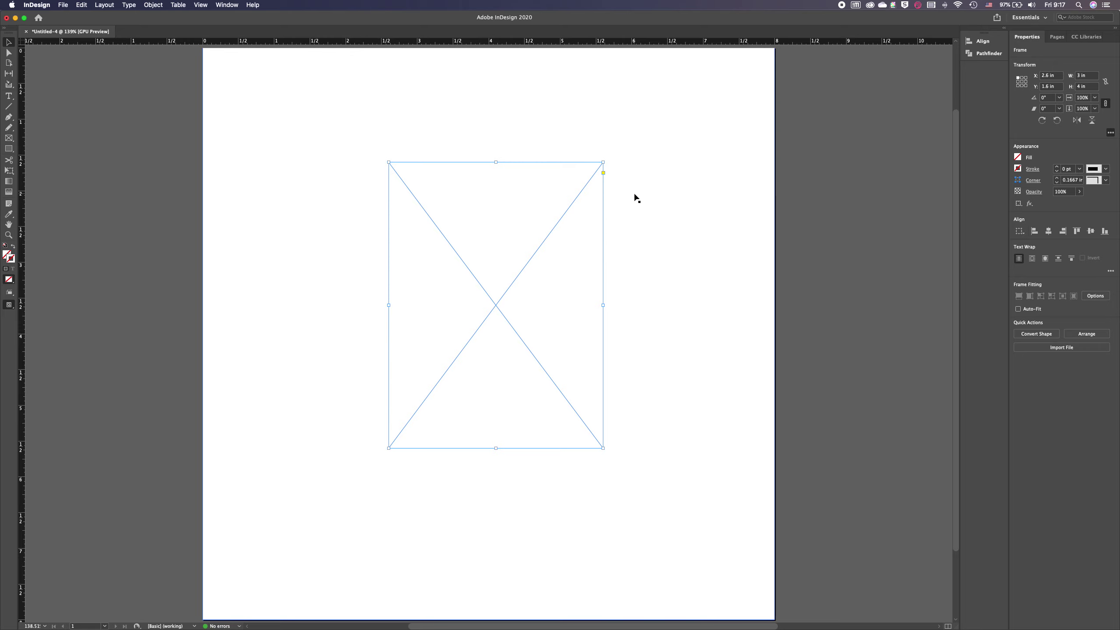
click(493, 168)
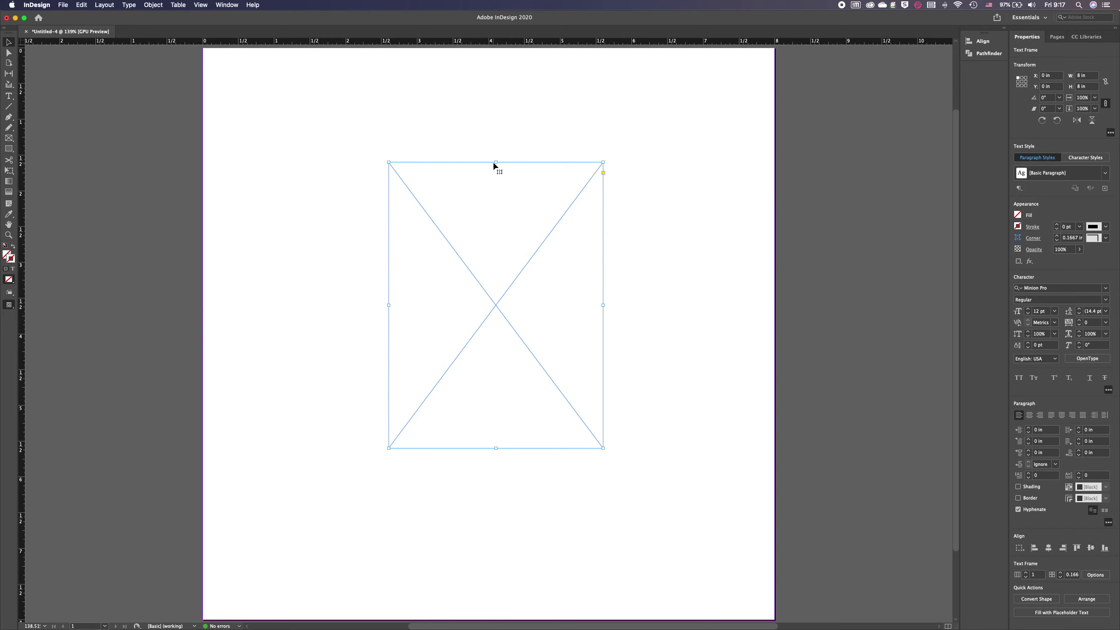
drag(502, 41, 511, 162)
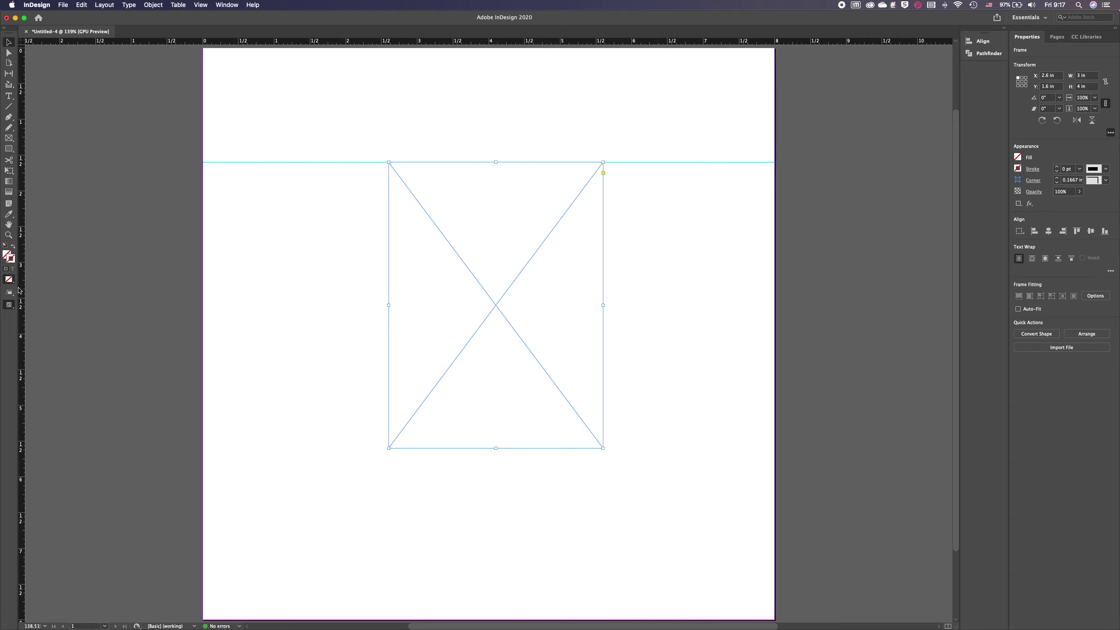
drag(20, 290, 389, 303)
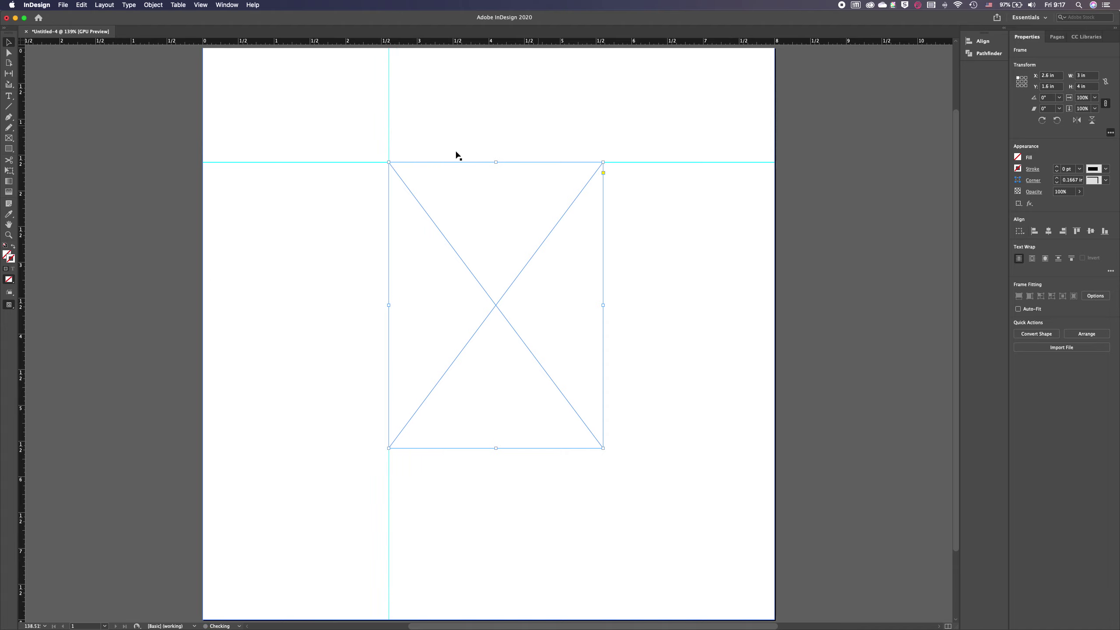
drag(24, 306, 602, 301)
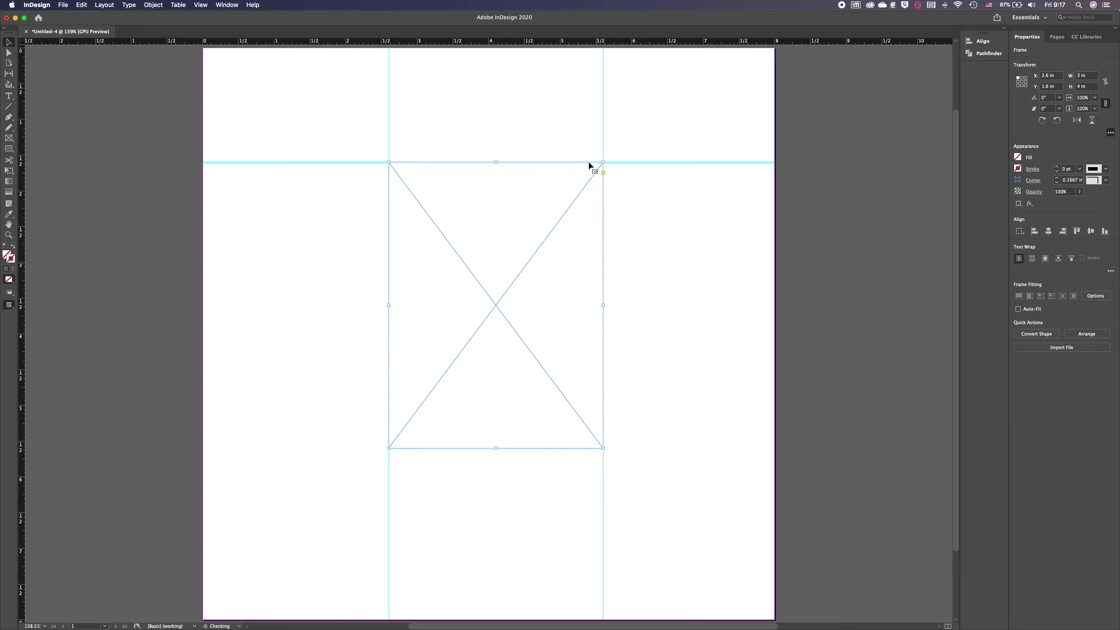
click(200, 5)
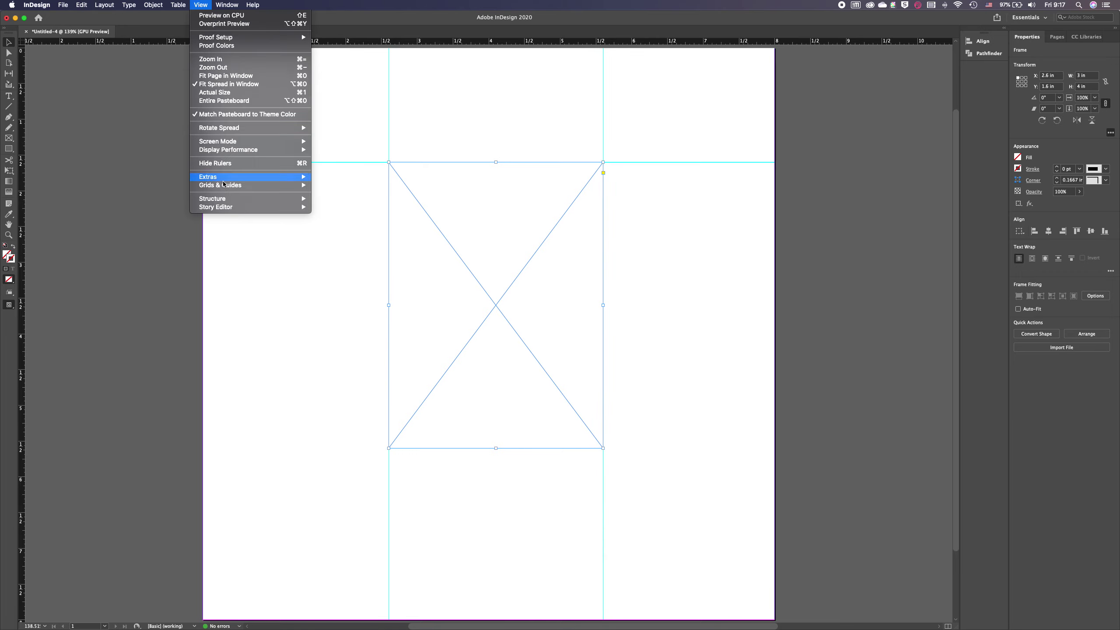
mouse_move(225, 185)
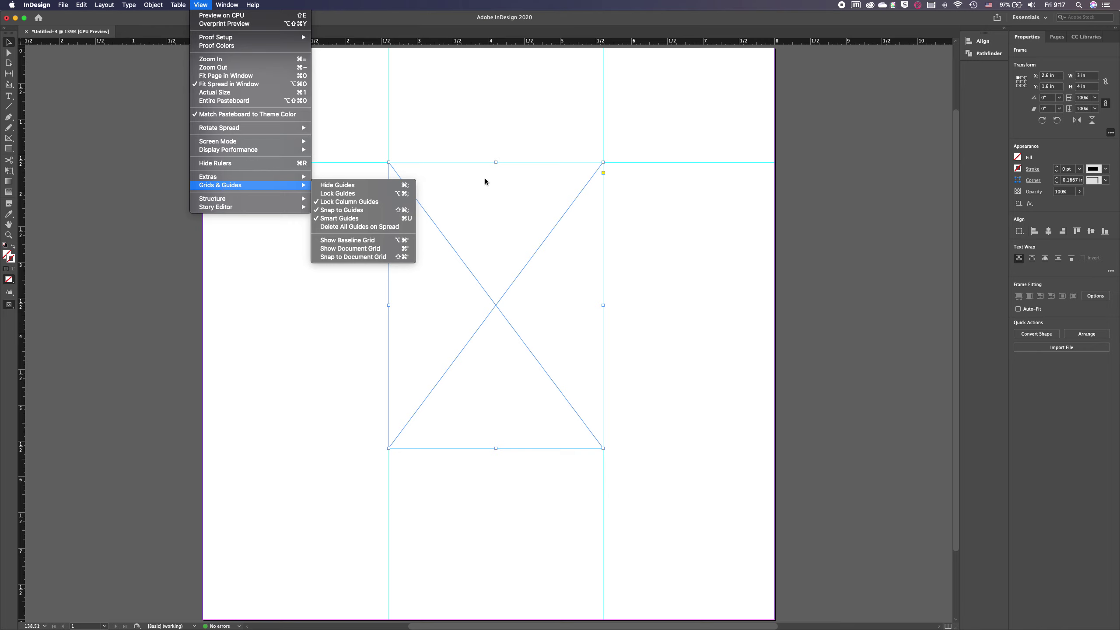
click(542, 43)
drag(542, 43, 562, 448)
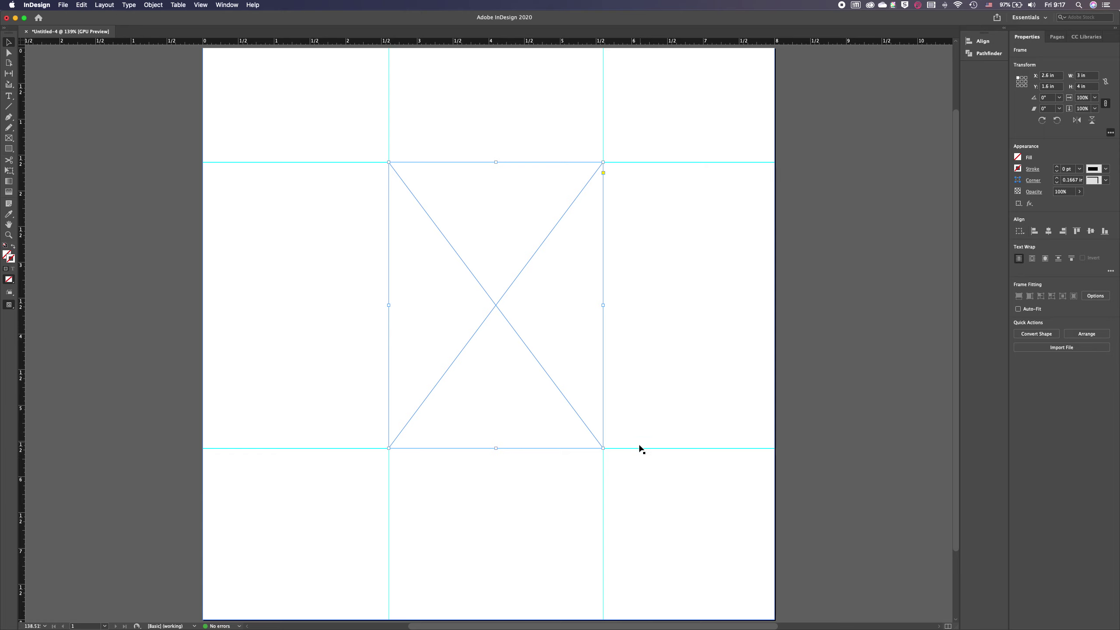
Move the page-sized text frame off its position and undo the move.
click(613, 333)
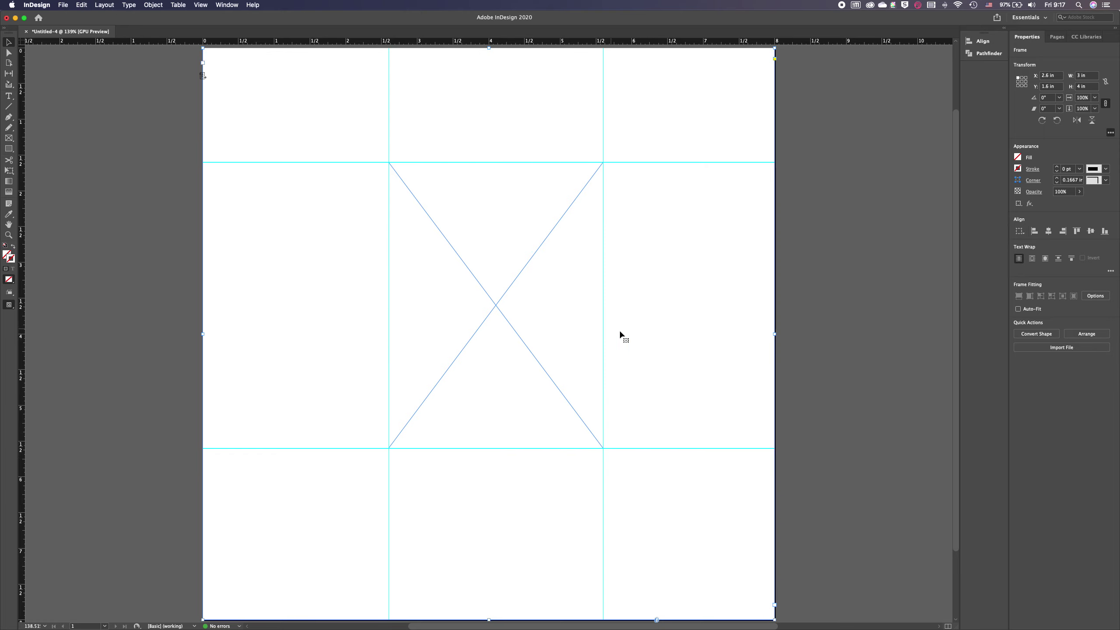
drag(612, 284, 574, 327)
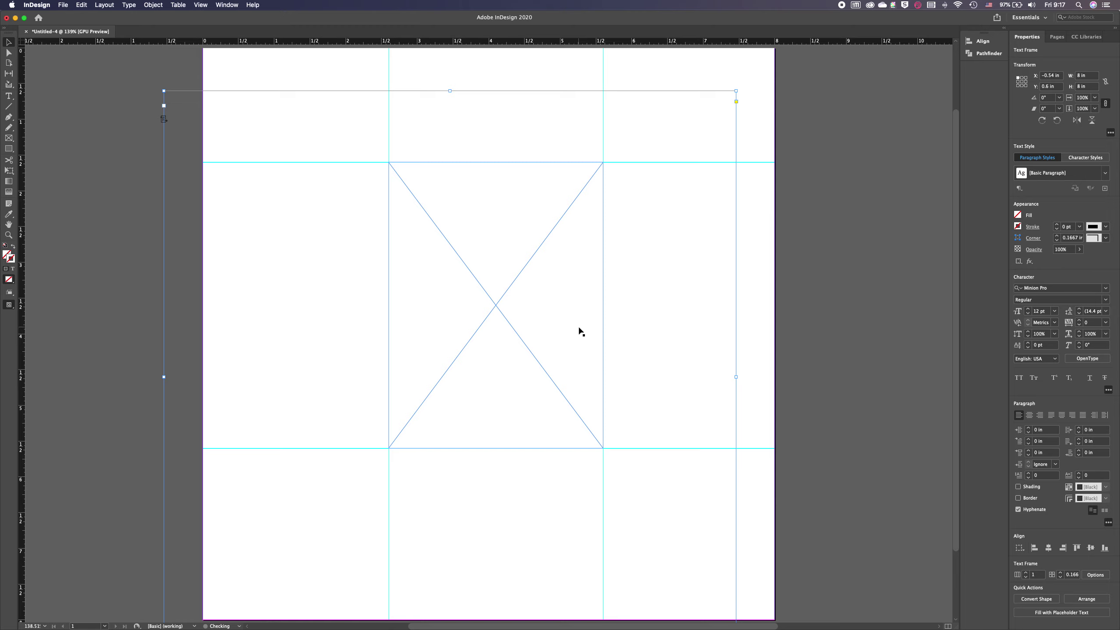
key(super+z)
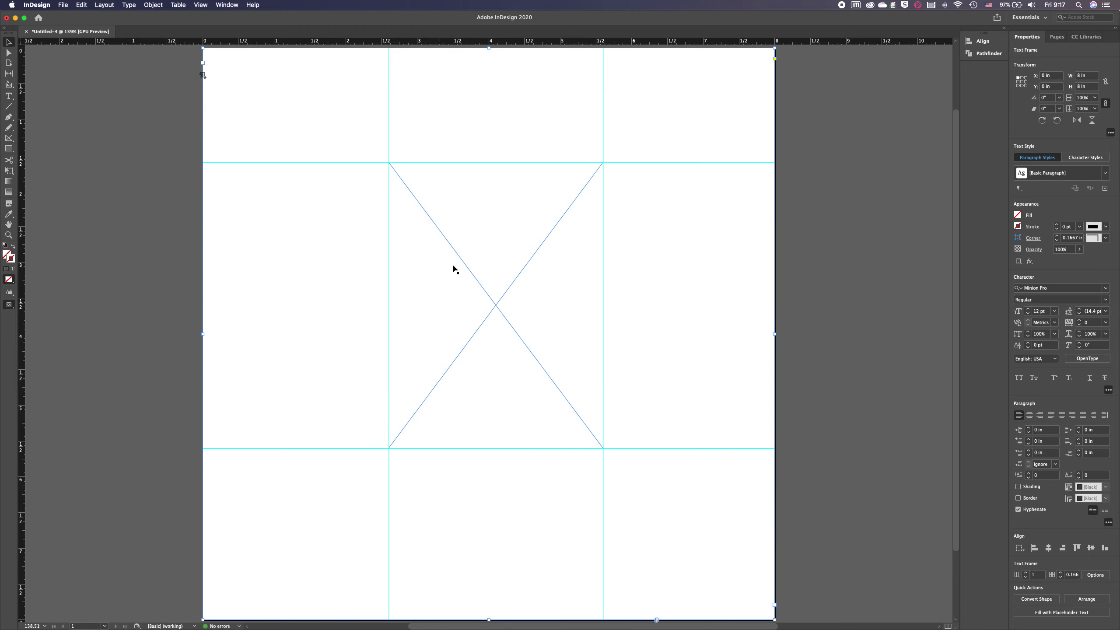
Lock the 3 × 4 in frame in place.
click(462, 263)
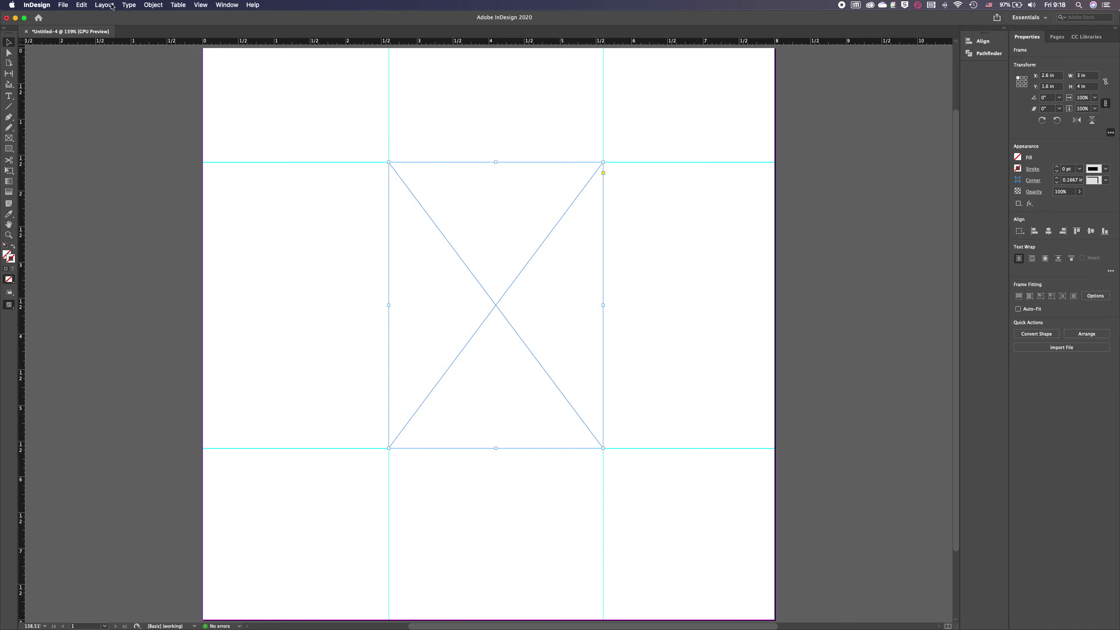
click(155, 6)
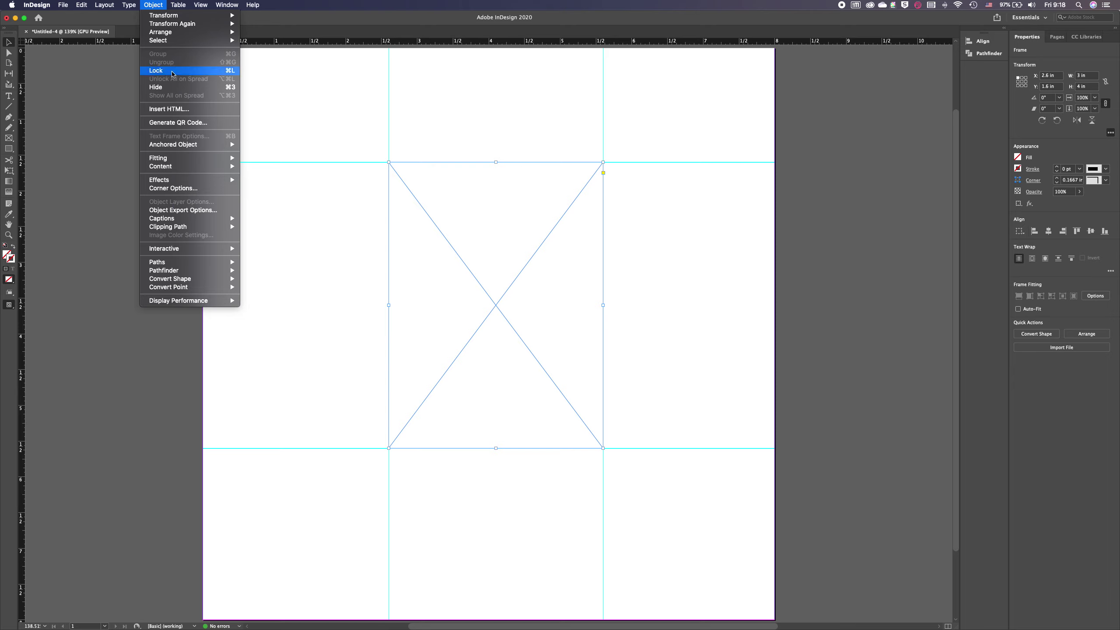
click(172, 73)
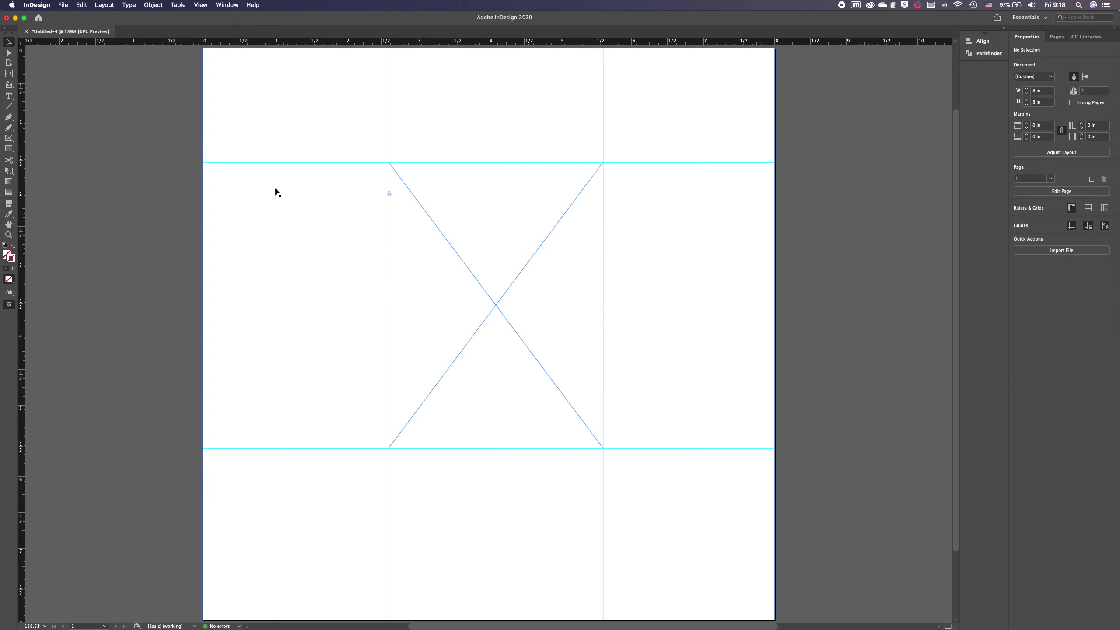
Try to select and move the locked frame to test the lock.
click(391, 243)
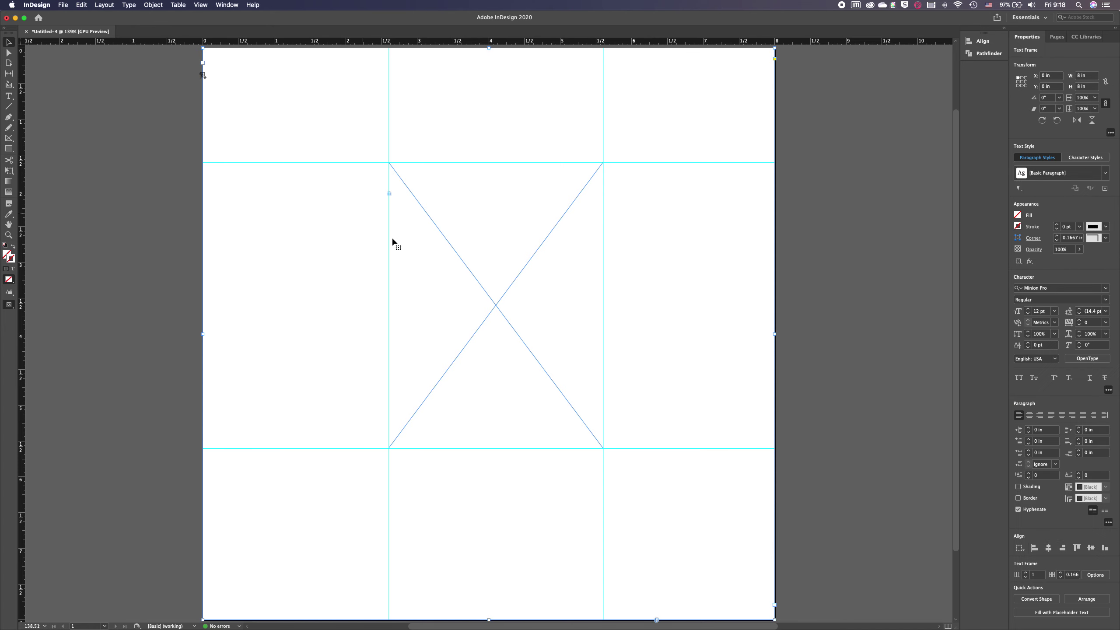
click(388, 194)
double_click(455, 252)
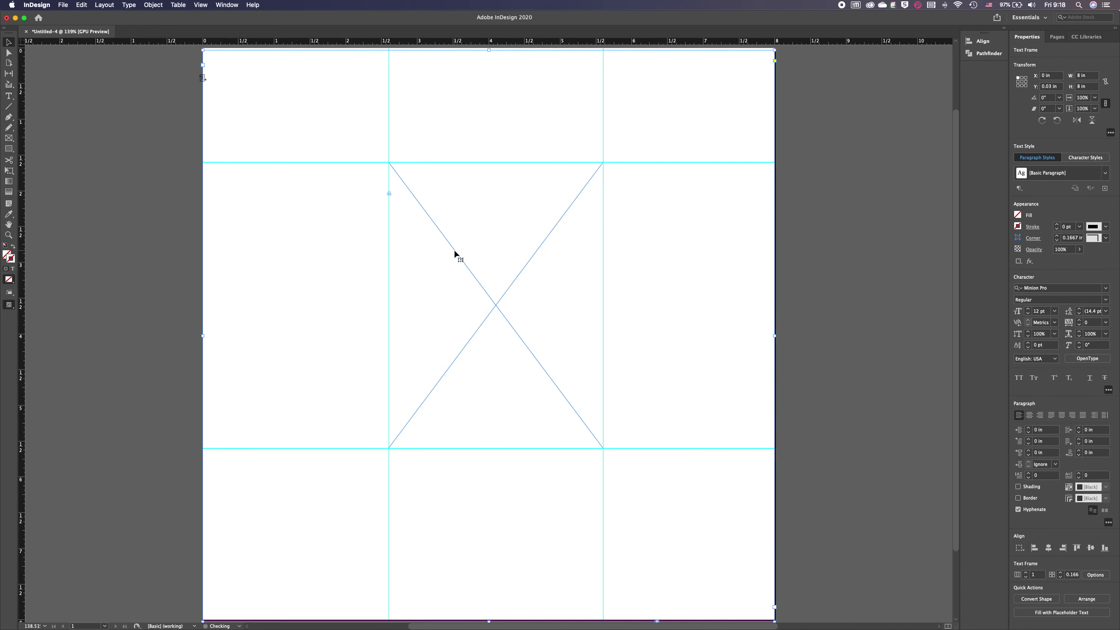
key(Escape)
Draw a circle about 0.08 in across and center it on the guide intersection at the frame's upper-left corner.
click(9, 139)
drag(9, 138, 50, 172)
drag(389, 163, 394, 157)
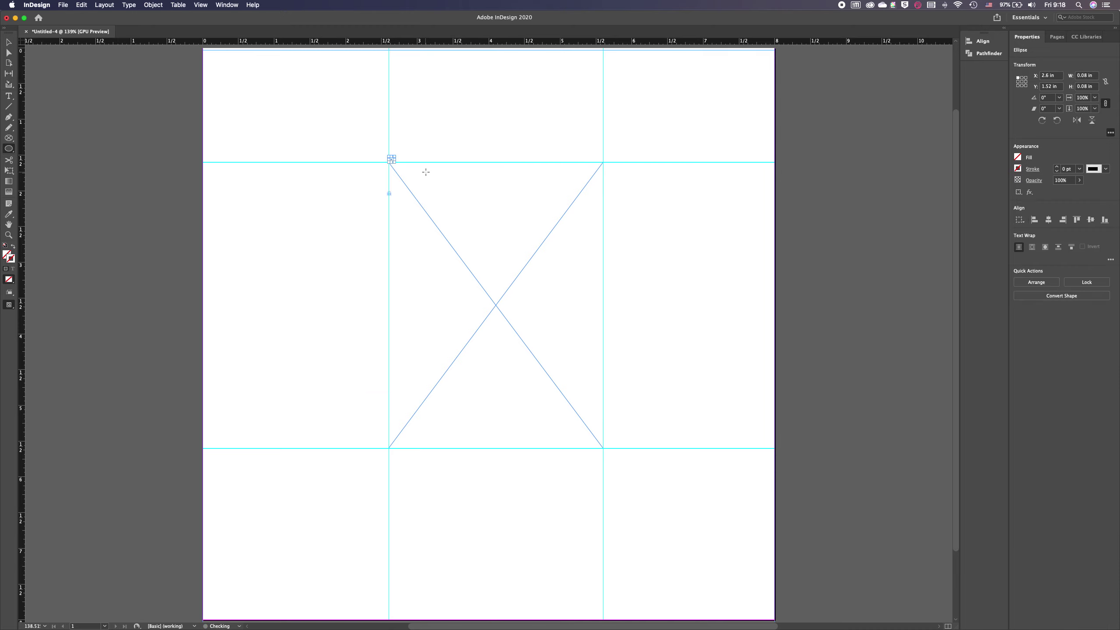
scroll(426, 172, up, 3)
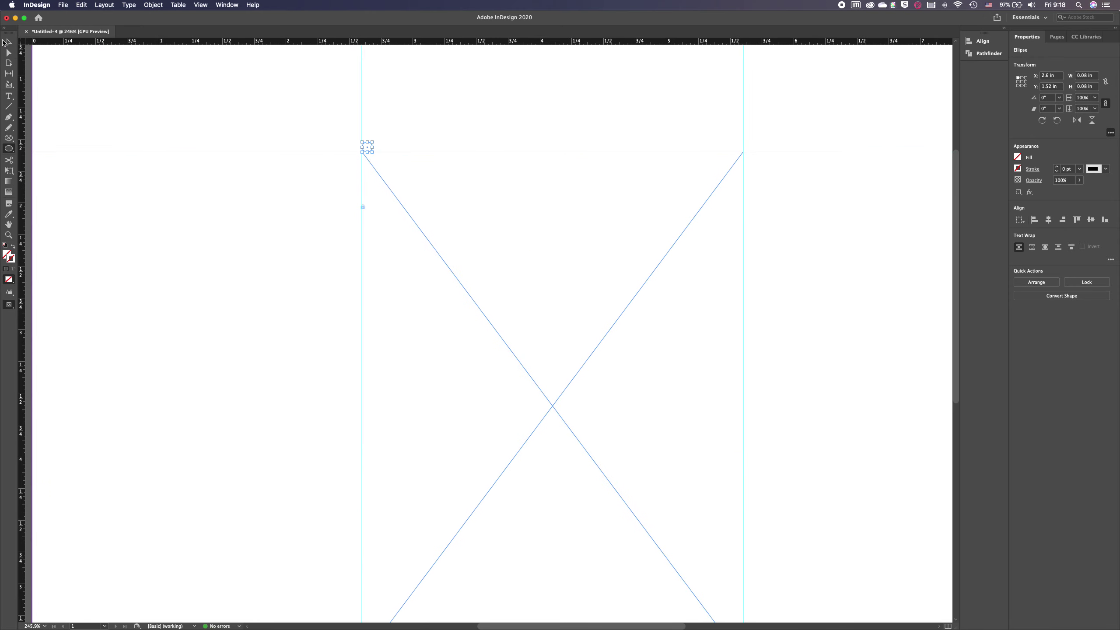
click(6, 42)
drag(368, 150, 362, 155)
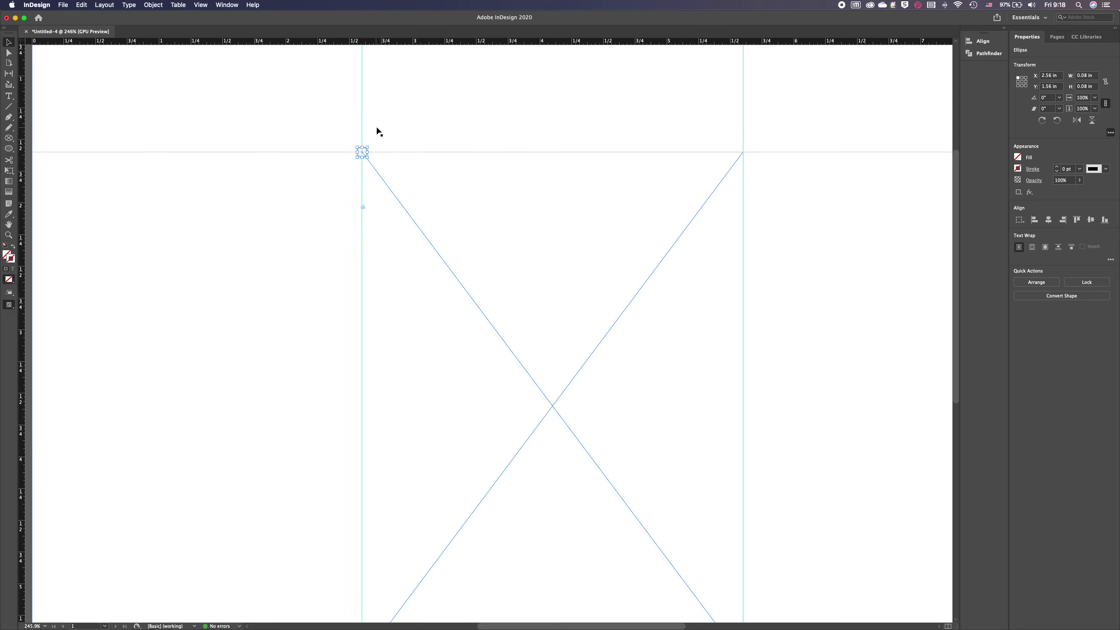
click(353, 150)
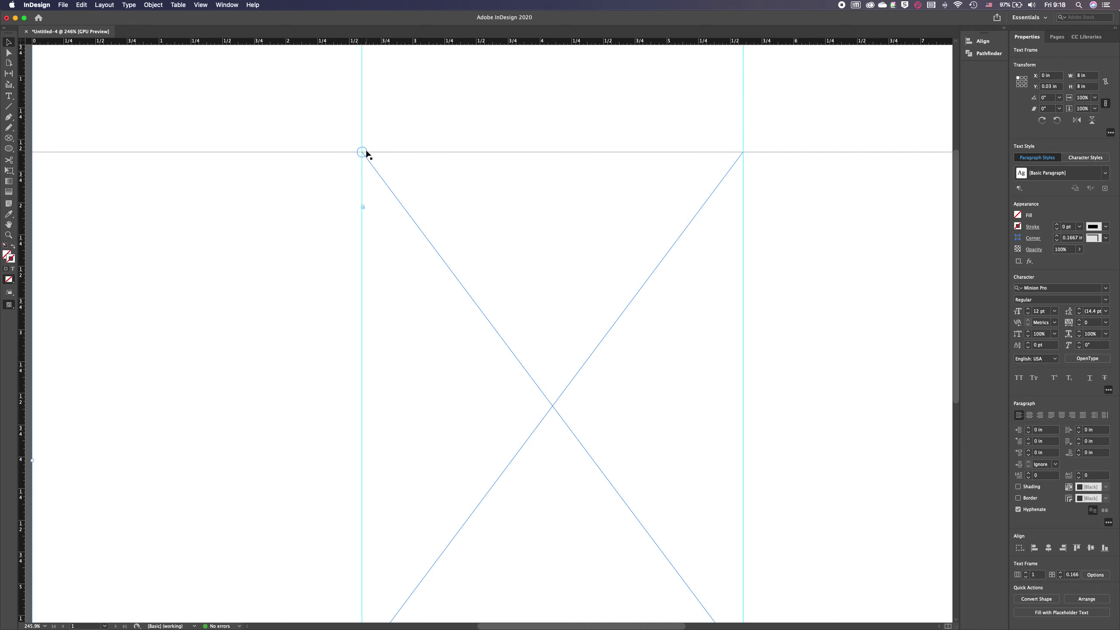
Duplicate the small circle three times along the frame's top guide to make an evenly spaced row of four.
click(365, 153)
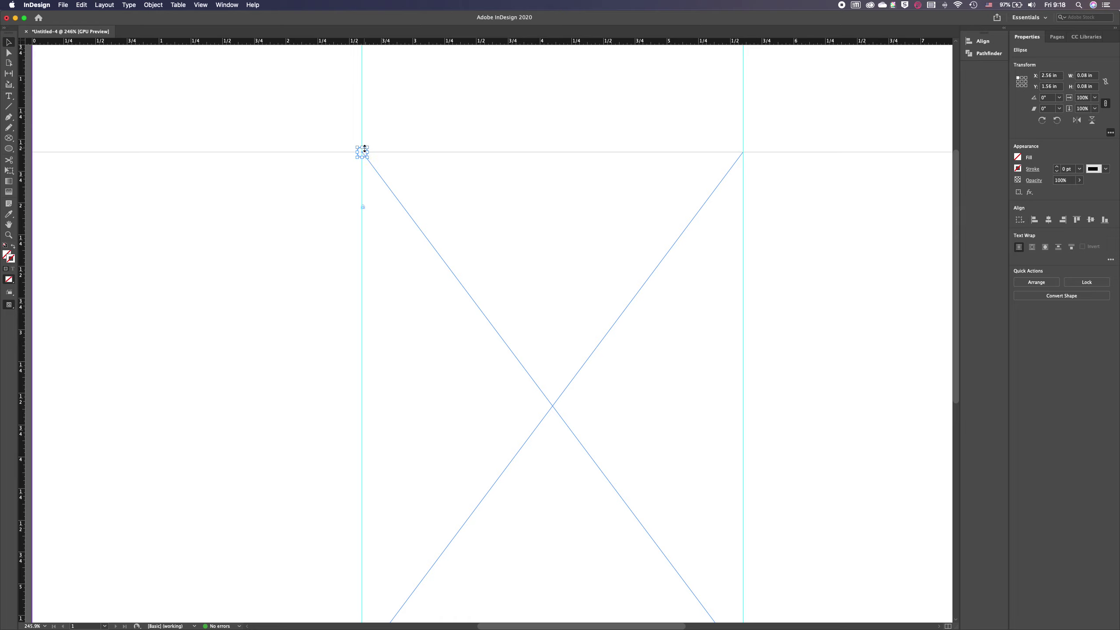
drag(365, 150, 413, 155)
click(435, 141)
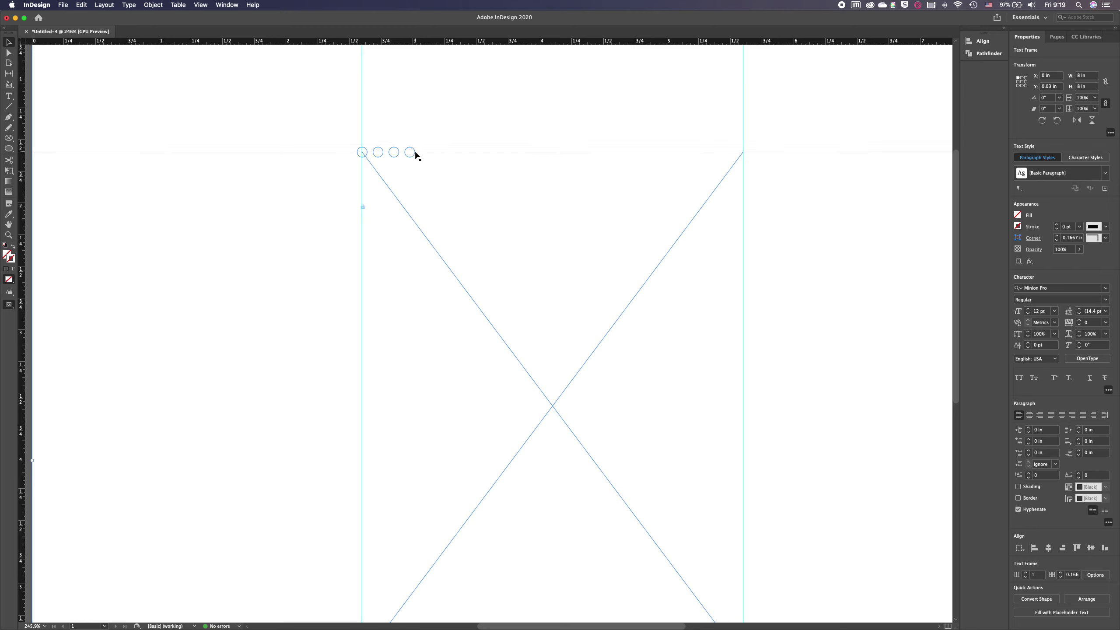
Try to select the row of four circles, and clear the page-sized frame that gets picked up and moved with them.
drag(407, 155, 352, 142)
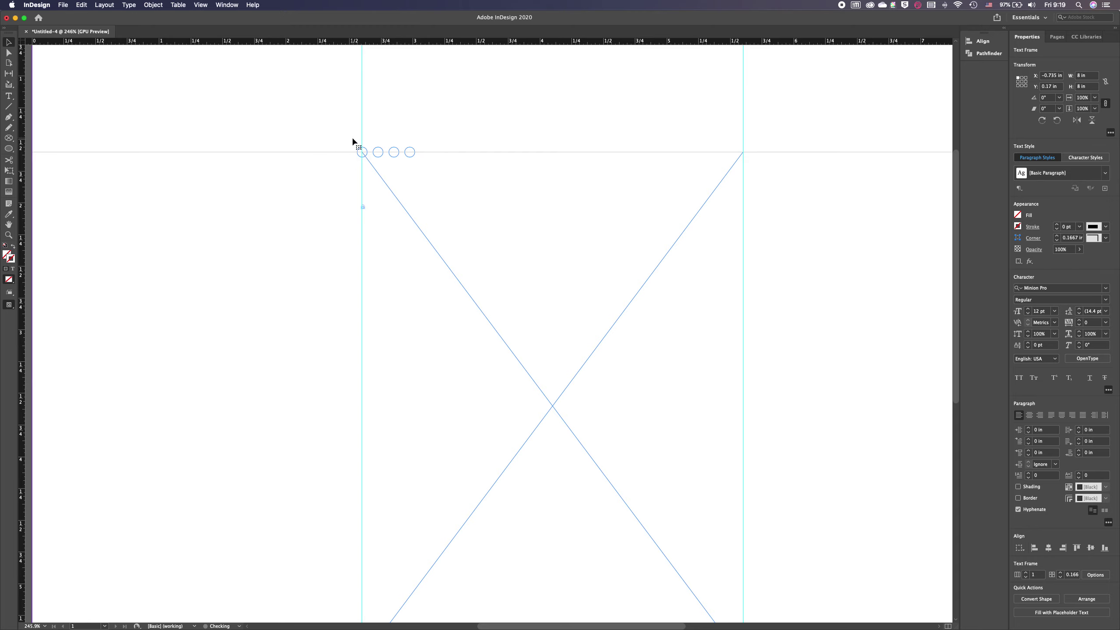
click(410, 155)
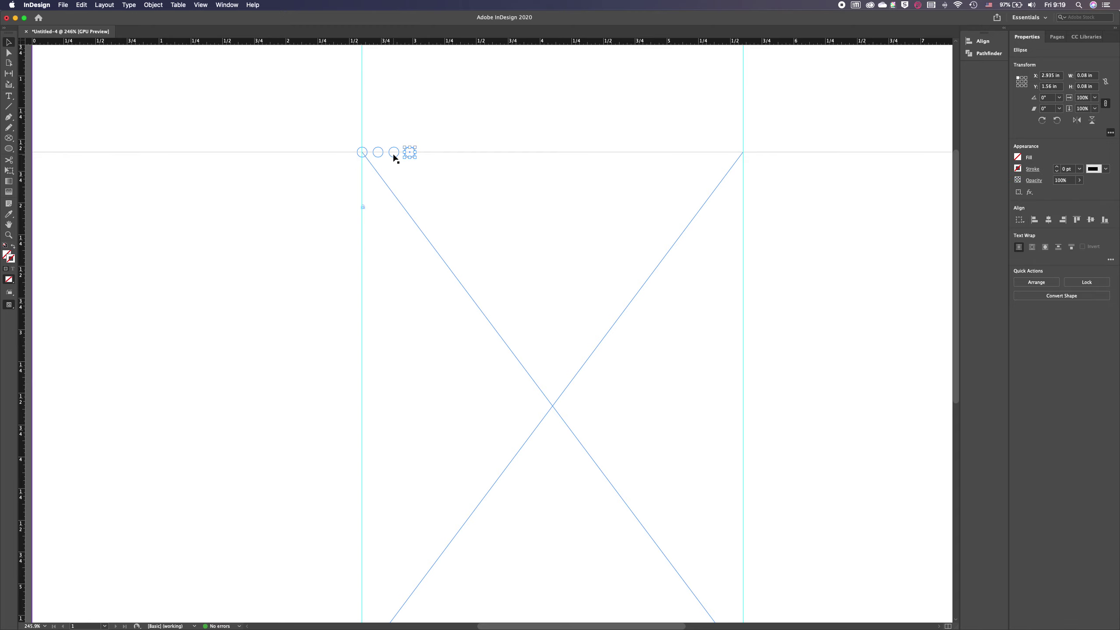
shift+click(394, 154)
shift+click(379, 155)
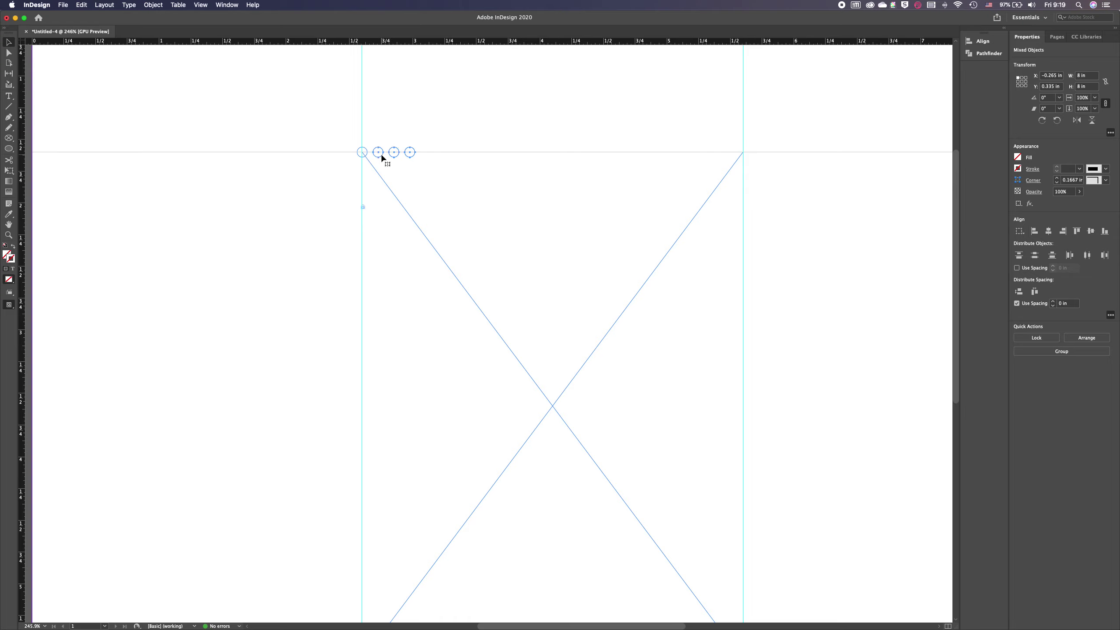
shift+click(360, 156)
click(411, 156)
drag(427, 143, 332, 170)
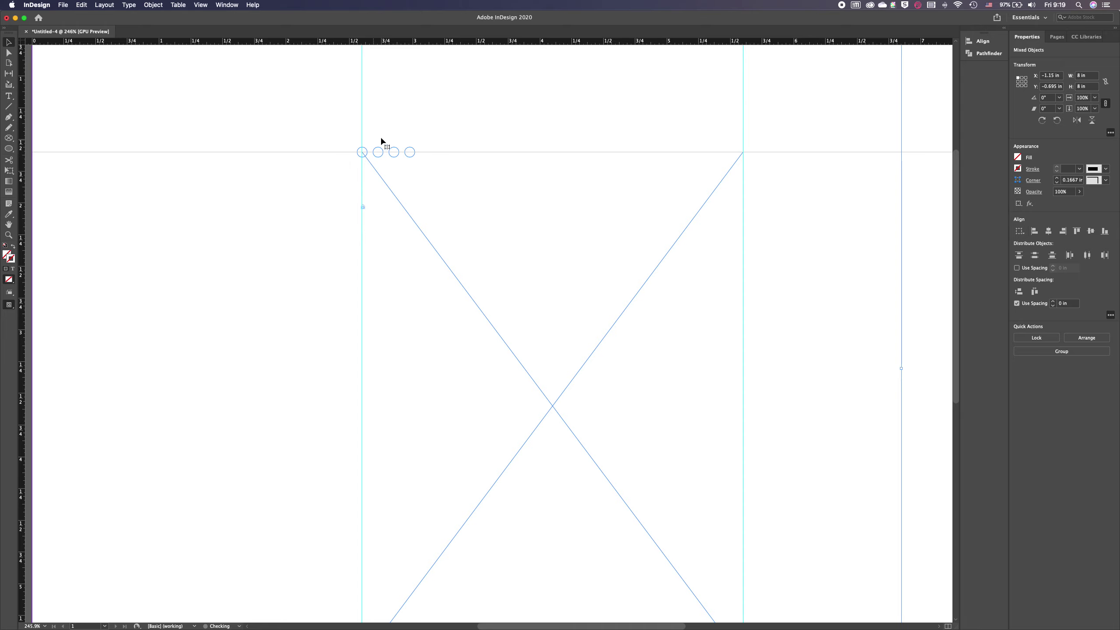
click(620, 150)
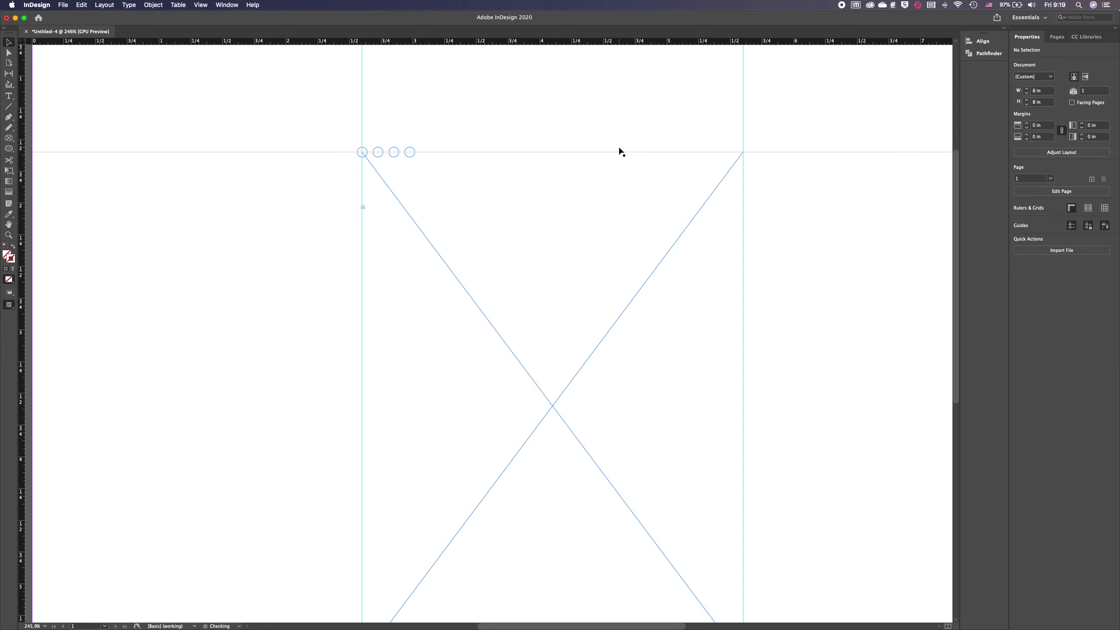
Step and Repeat the fourth circle 15 times along the top guide with a 0 in vertical and 0.125 in horizontal offset.
click(412, 152)
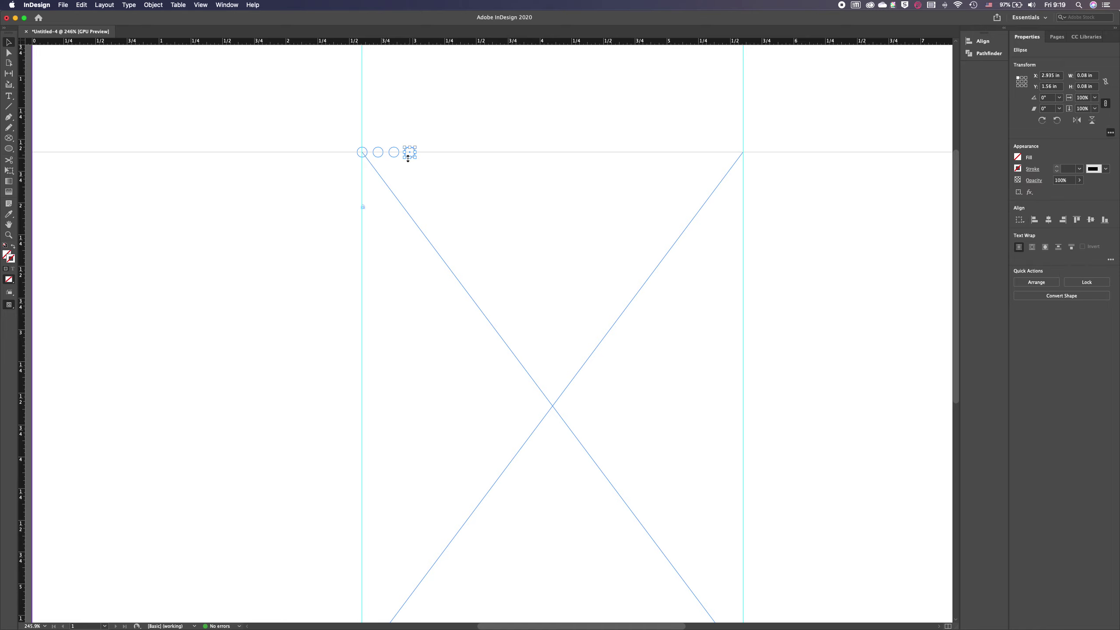
click(82, 5)
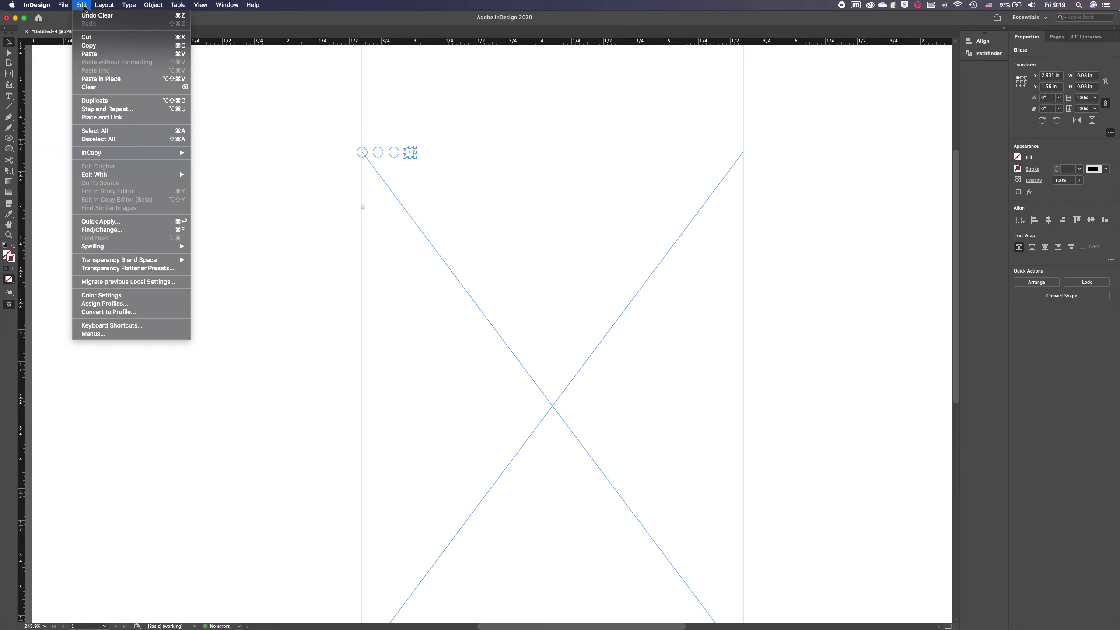
click(107, 109)
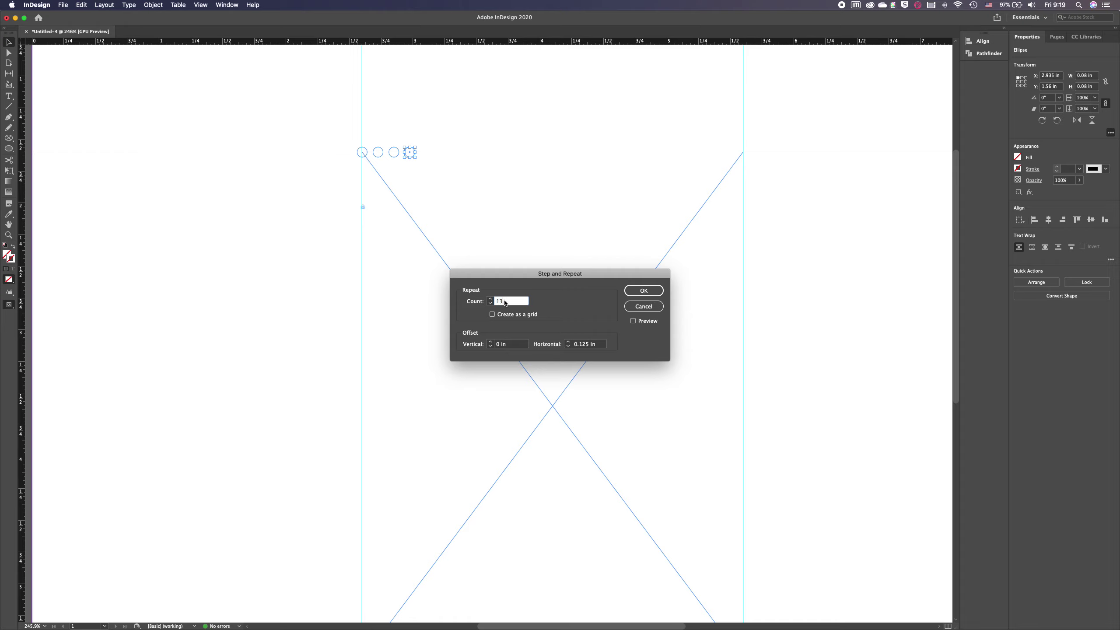
text(15)
click(644, 290)
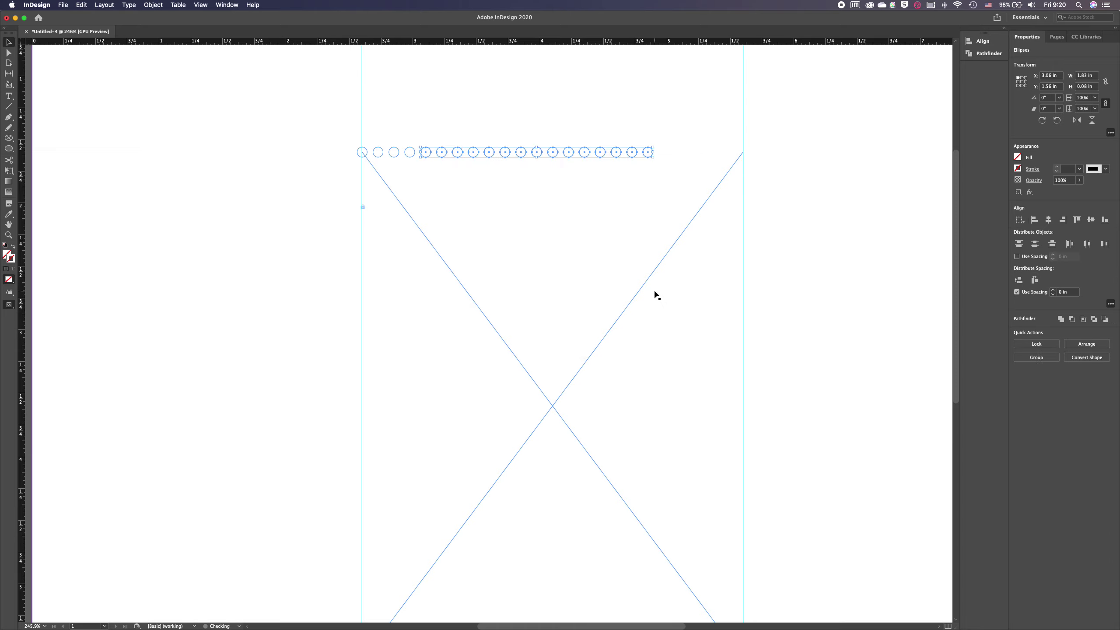
Remove the remaining page-sized text frame that interferes with selecting the circle row.
click(471, 182)
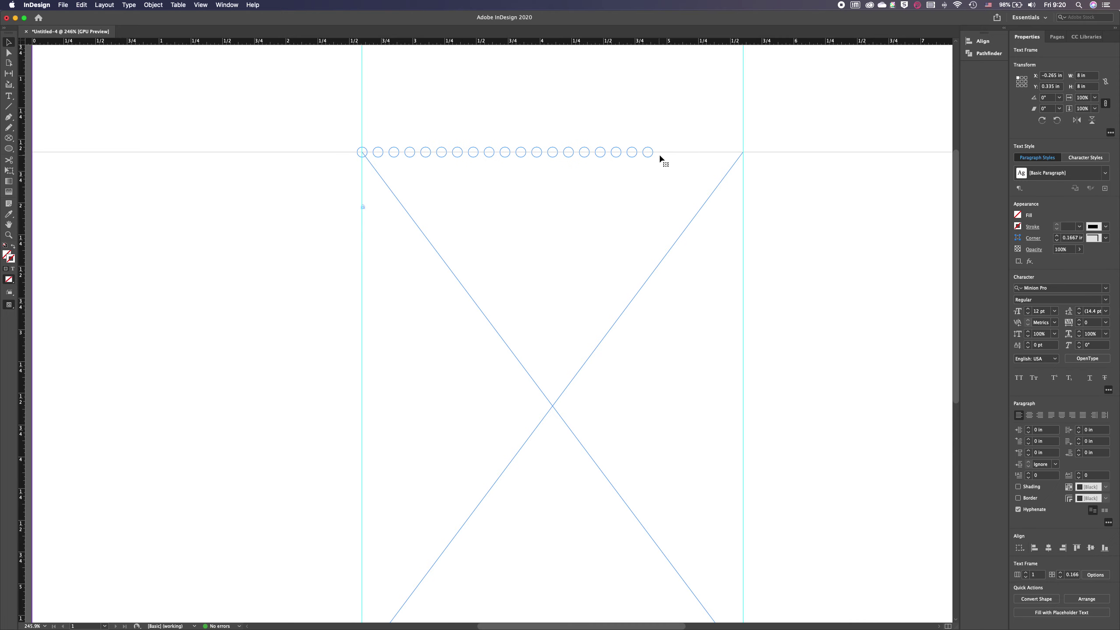
drag(666, 146, 498, 177)
click(498, 177)
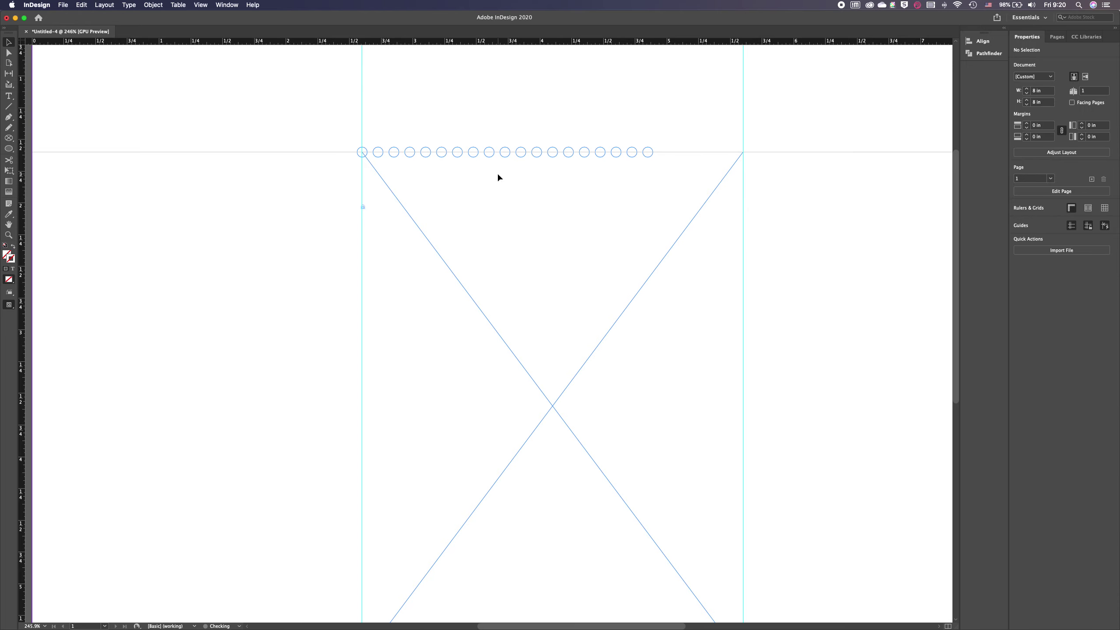
Try pasting a copy of the last thirteen circles in the row, and undo the paste.
drag(668, 125, 445, 193)
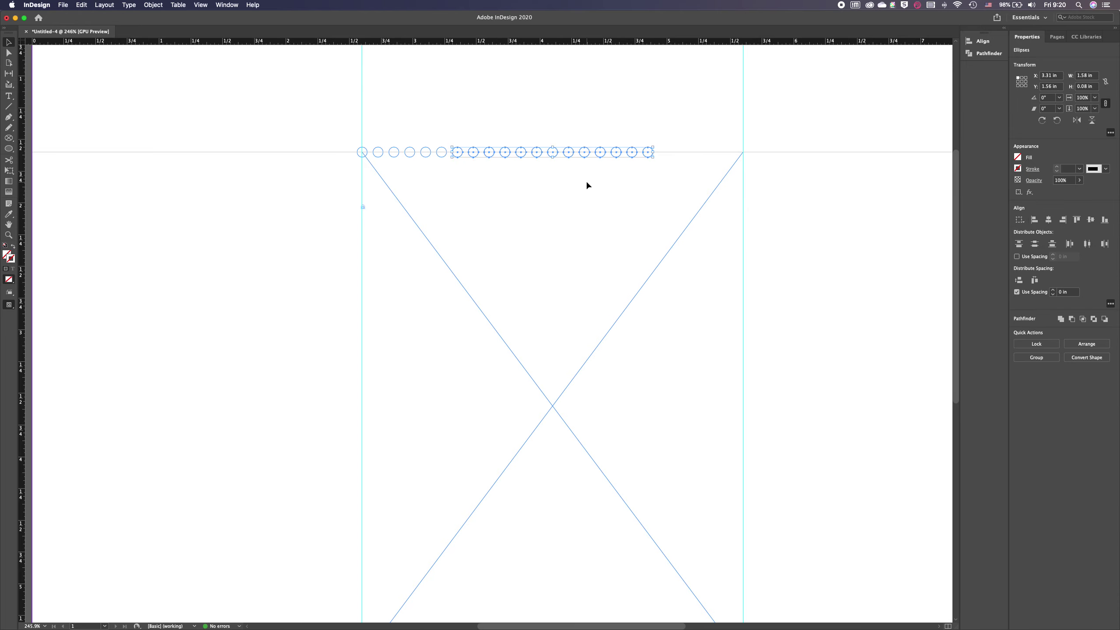
key(super+v)
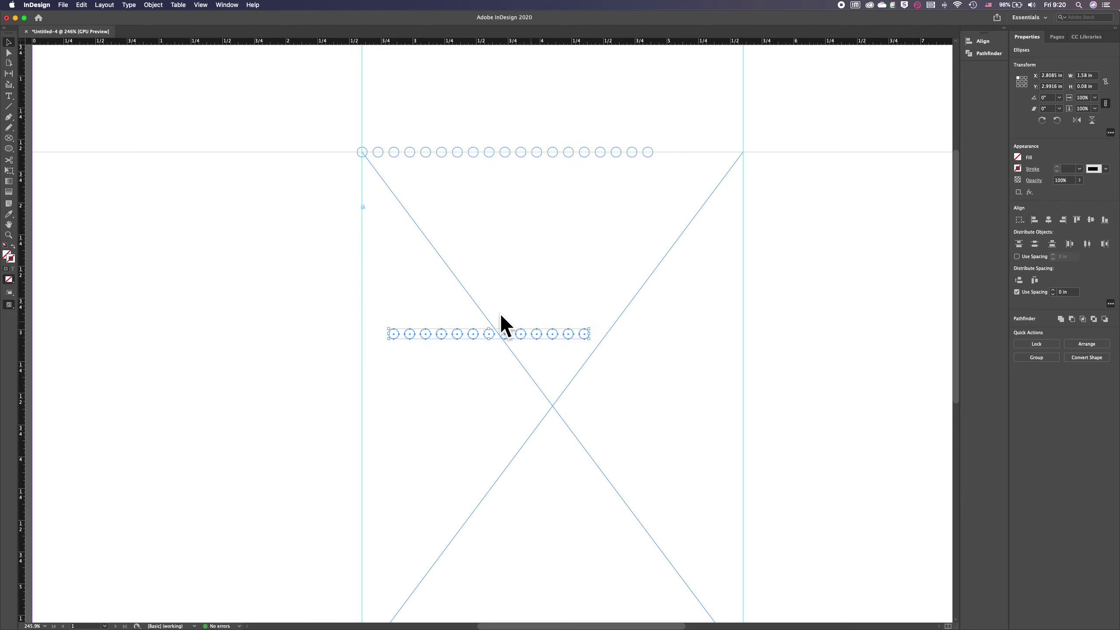
key(super+z)
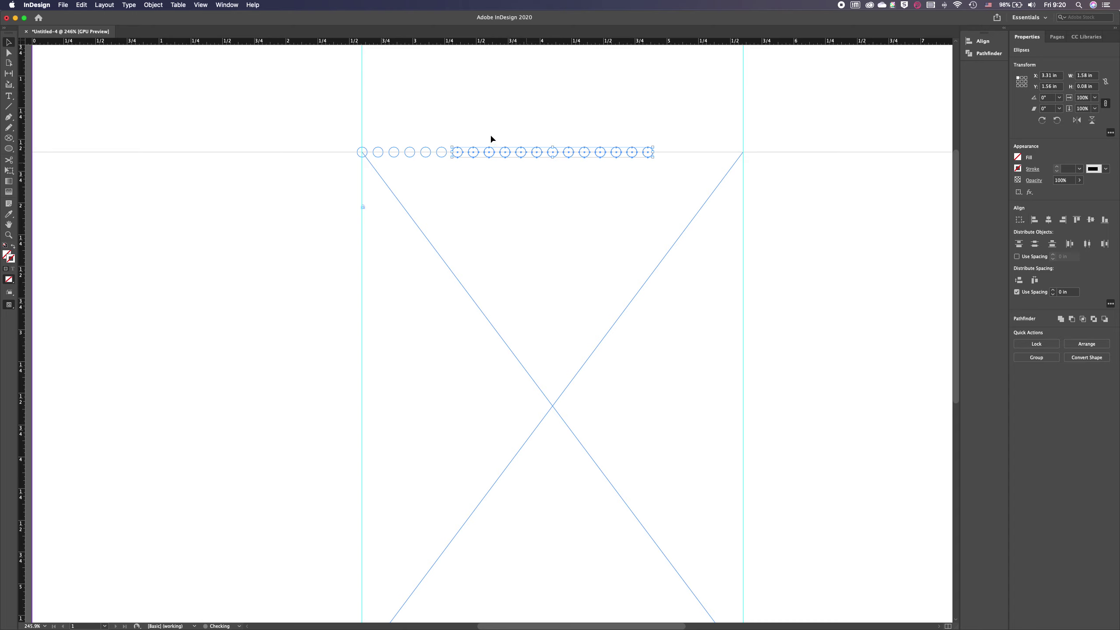
click(634, 142)
Step and Repeat the last circle in the row 8 times with a 0 in vertical and 0.125 in horizontal offset.
click(645, 156)
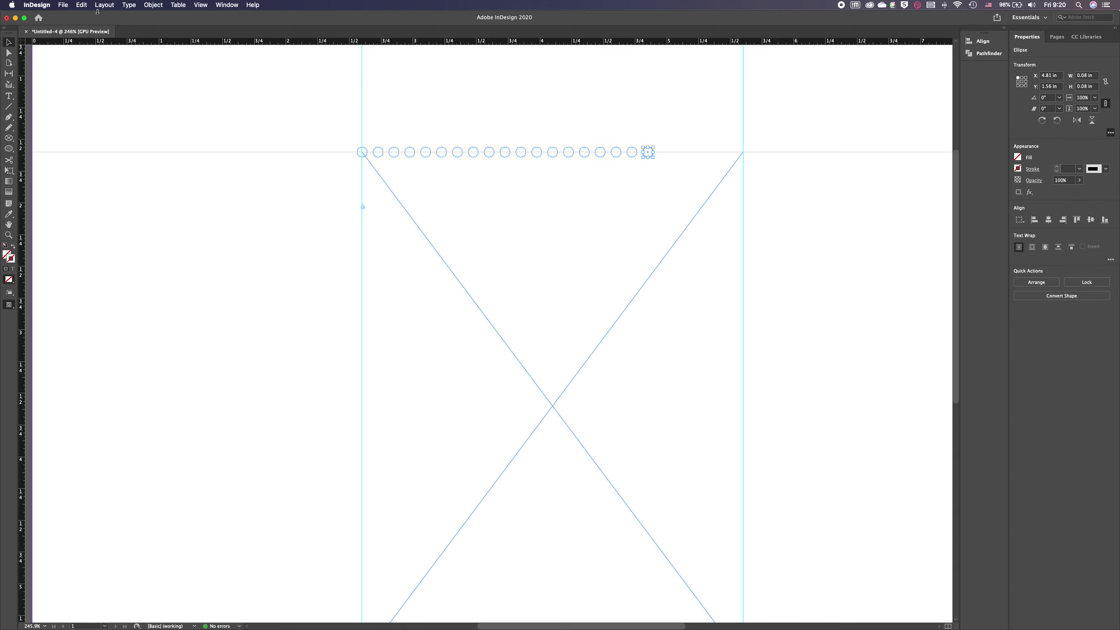
click(63, 5)
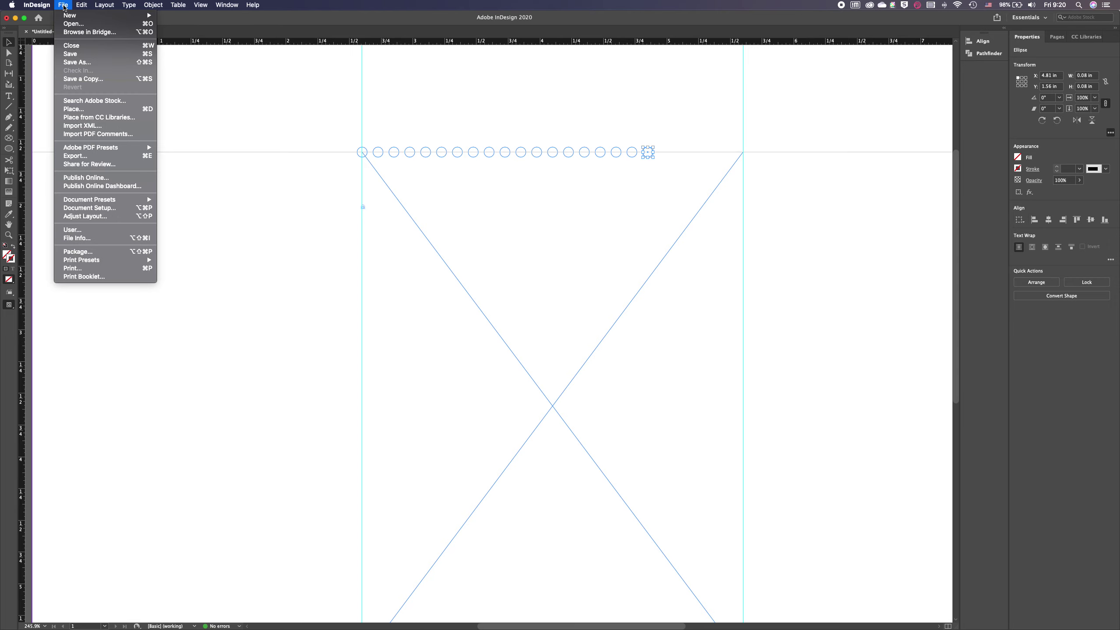
mouse_move(82, 5)
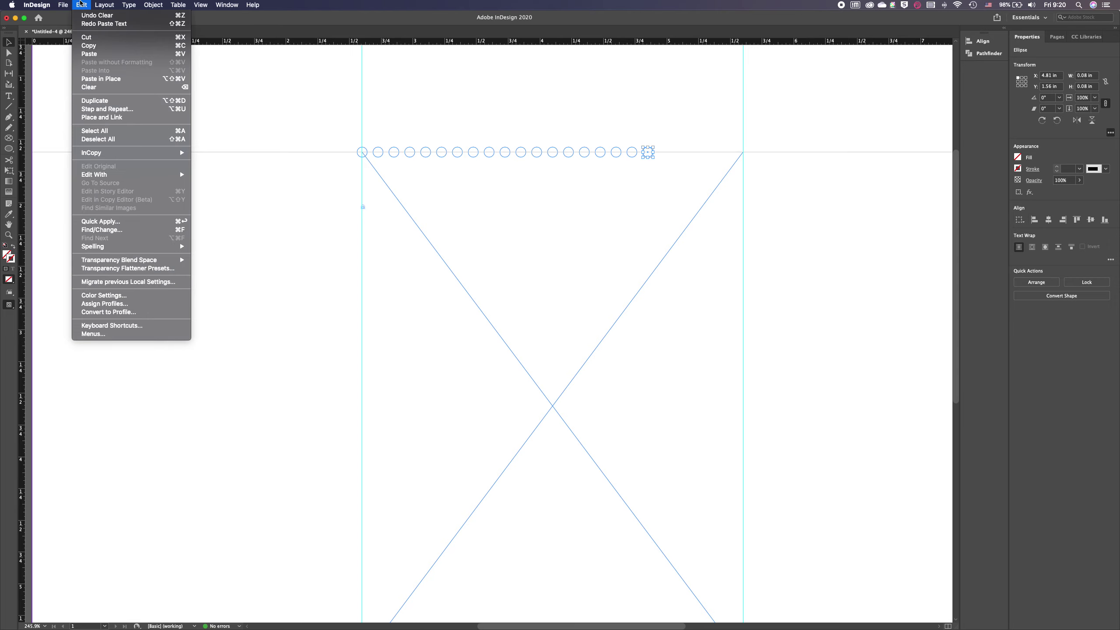
click(107, 109)
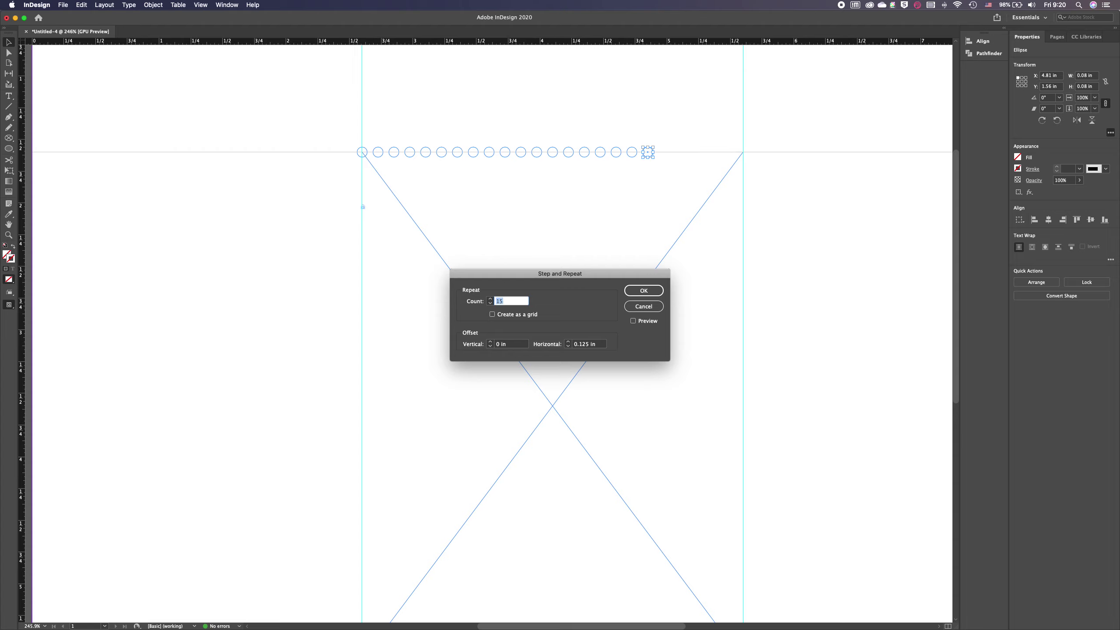
text(8)
click(644, 291)
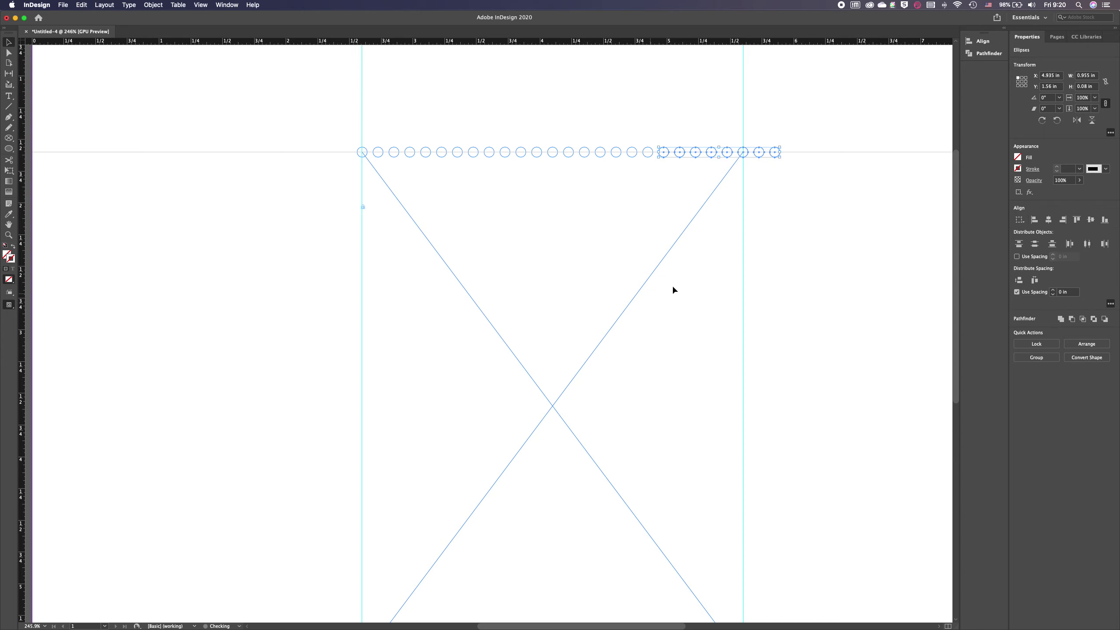
Delete the two circles beyond the frame's right edge and fit the right vertical guide to the last circle's center.
click(786, 179)
drag(749, 173, 748, 170)
key(Delete)
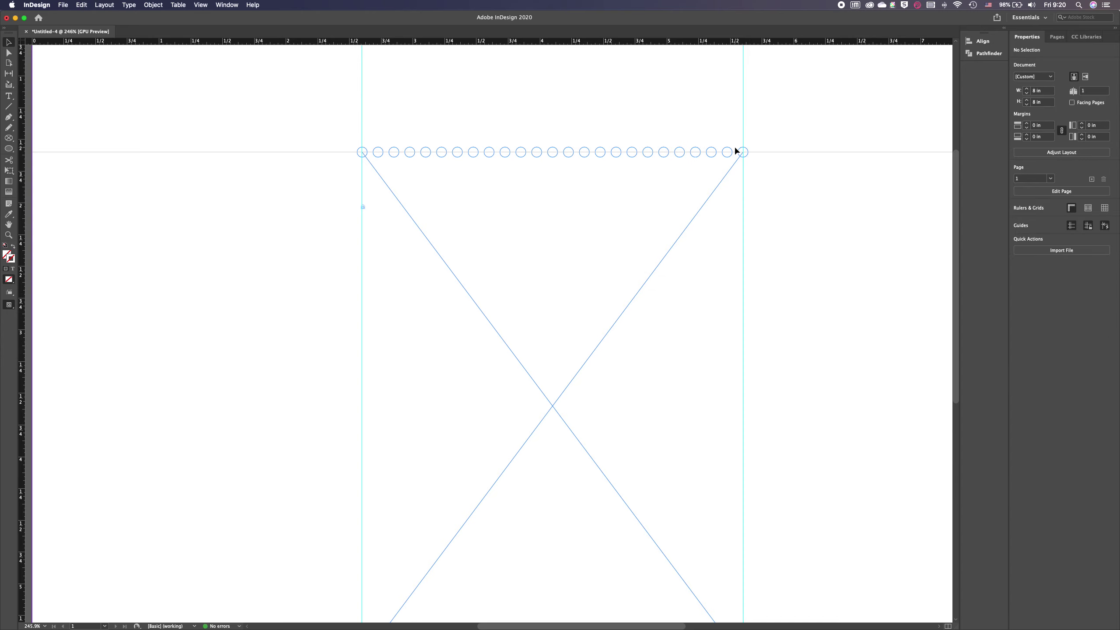
click(743, 128)
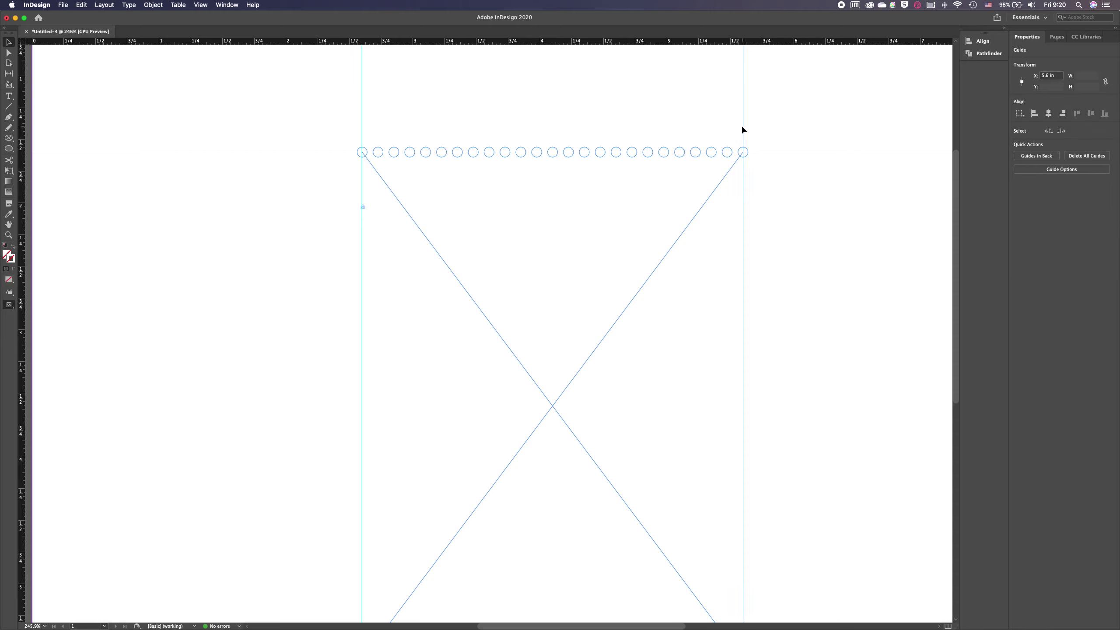
mouse_move(742, 127)
mouse_down()
mouse_move(759, 128)
mouse_move(743, 128)
mouse_up()
Start Step and Repeat on the frame's upper-left corner circle with a 0.125 in vertical and 0 in horizontal offset.
scroll(736, 182, down, 2)
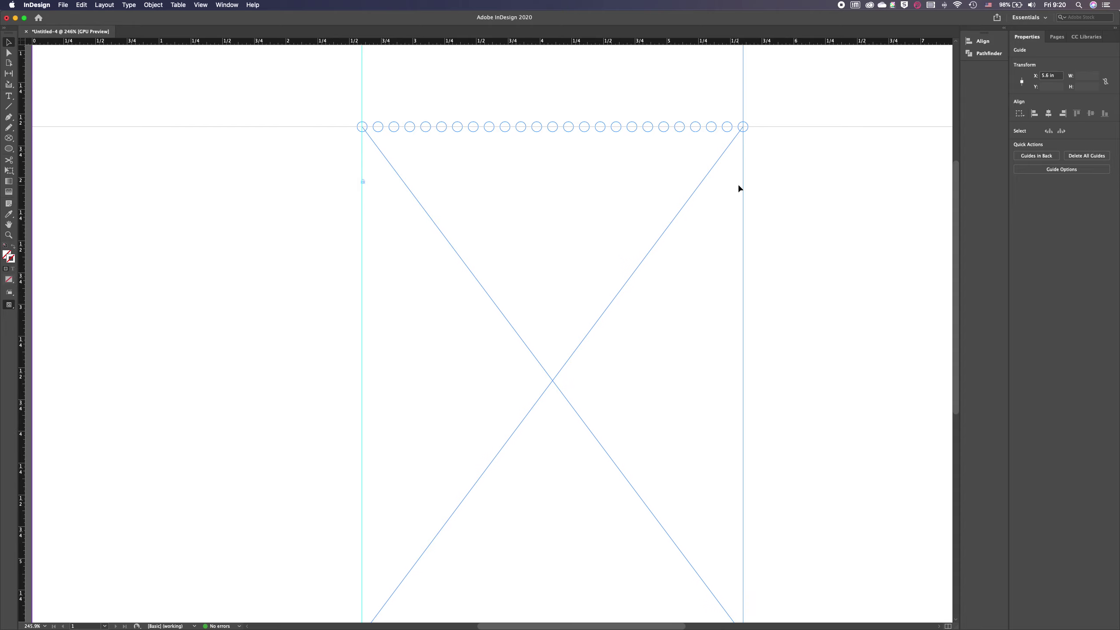
scroll(739, 189, down, 2)
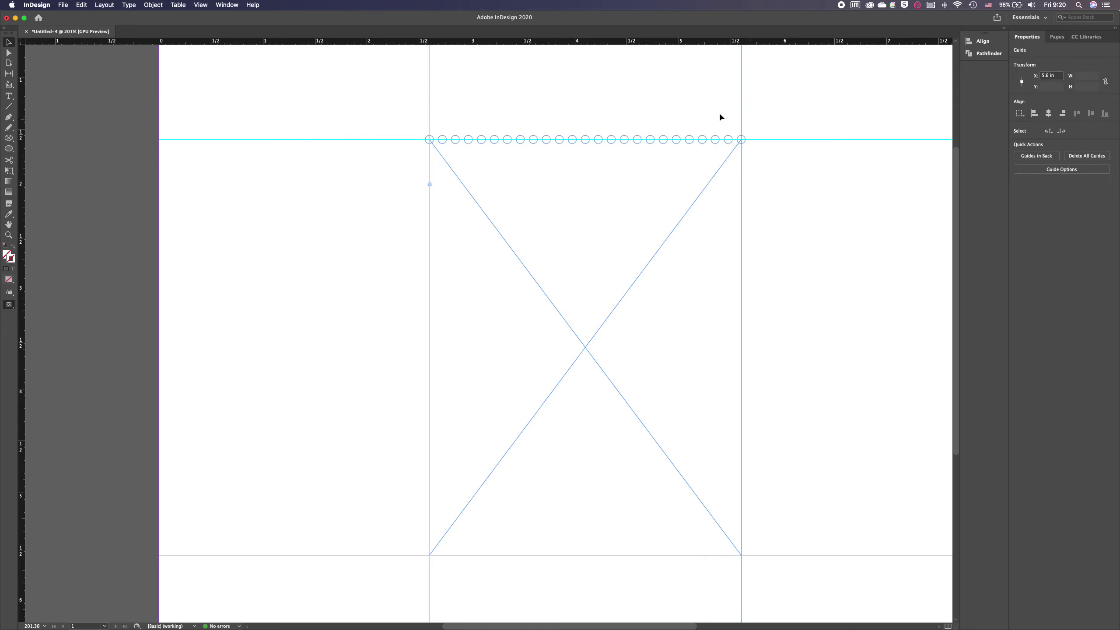
click(426, 141)
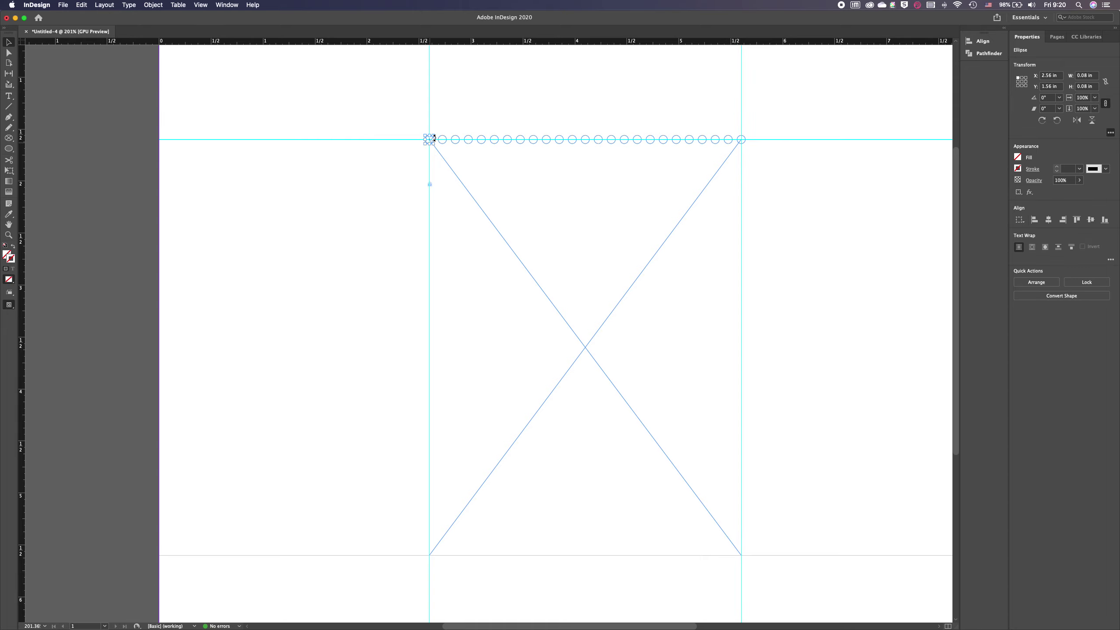
click(91, 5)
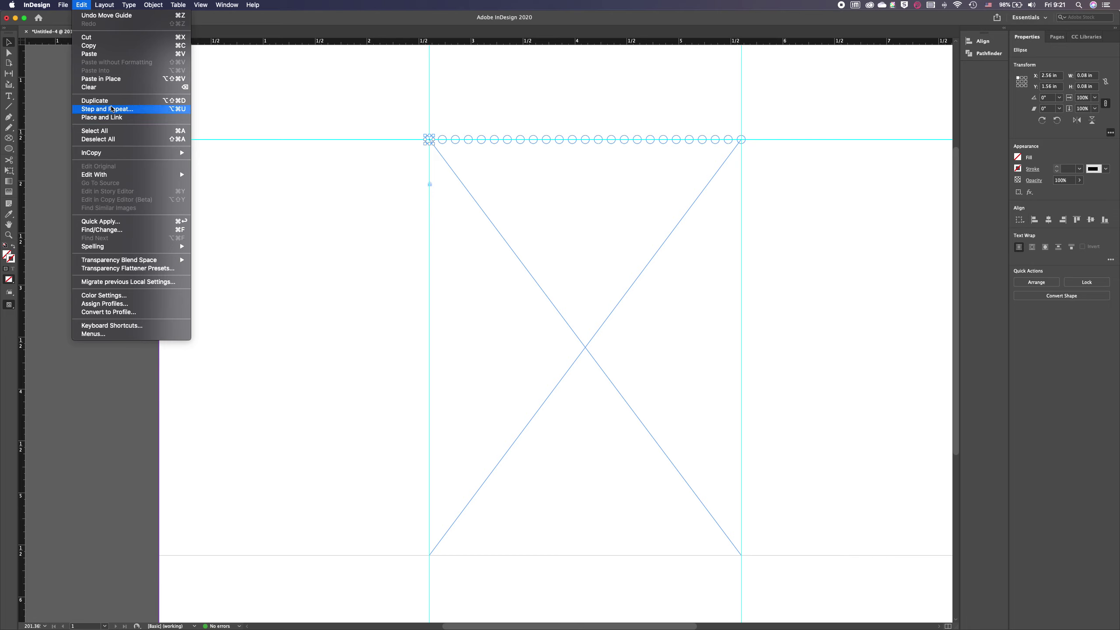
click(110, 109)
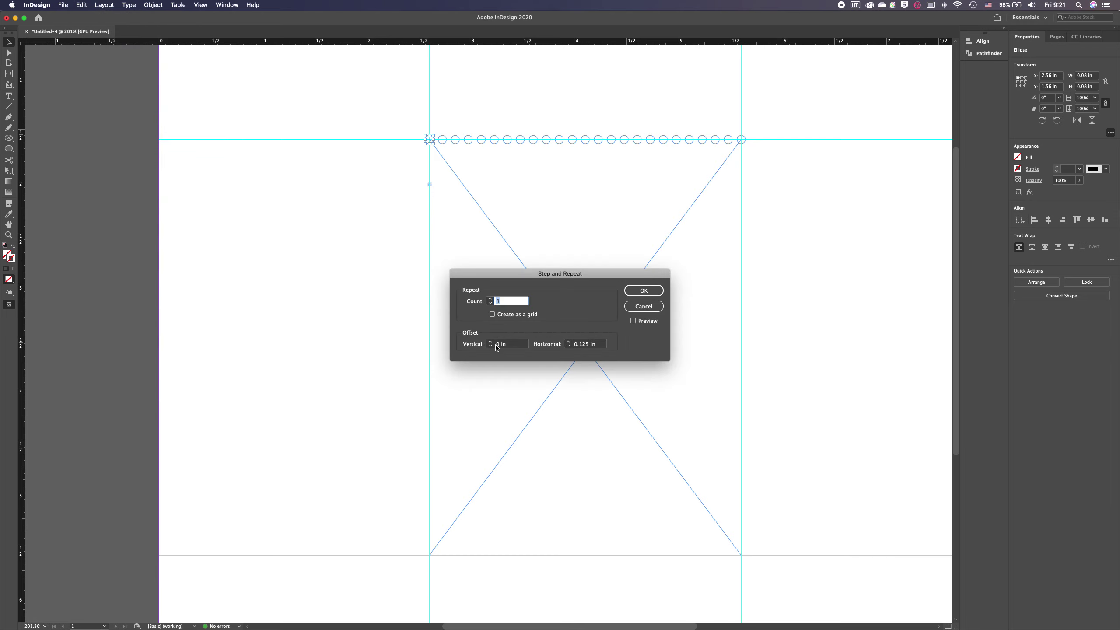
click(568, 346)
click(568, 346)
click(490, 341)
click(490, 341)
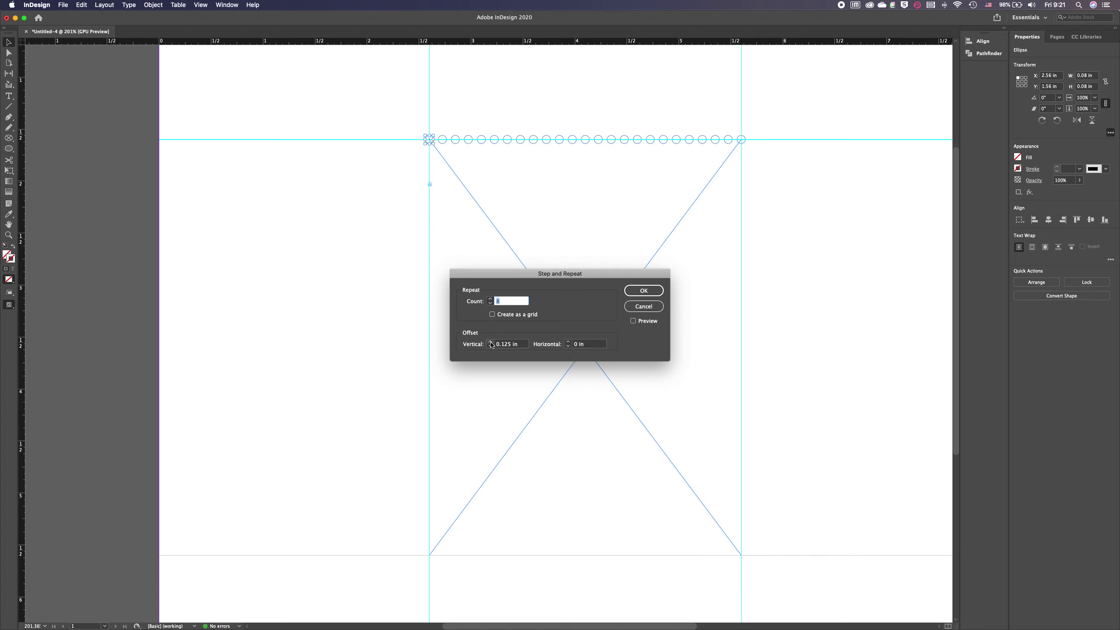
Set the repeat count to 25 and create the column of circles down the frame's left guide.
click(491, 299)
click(490, 299)
click(490, 299)
click(490, 299)
click(491, 303)
click(653, 290)
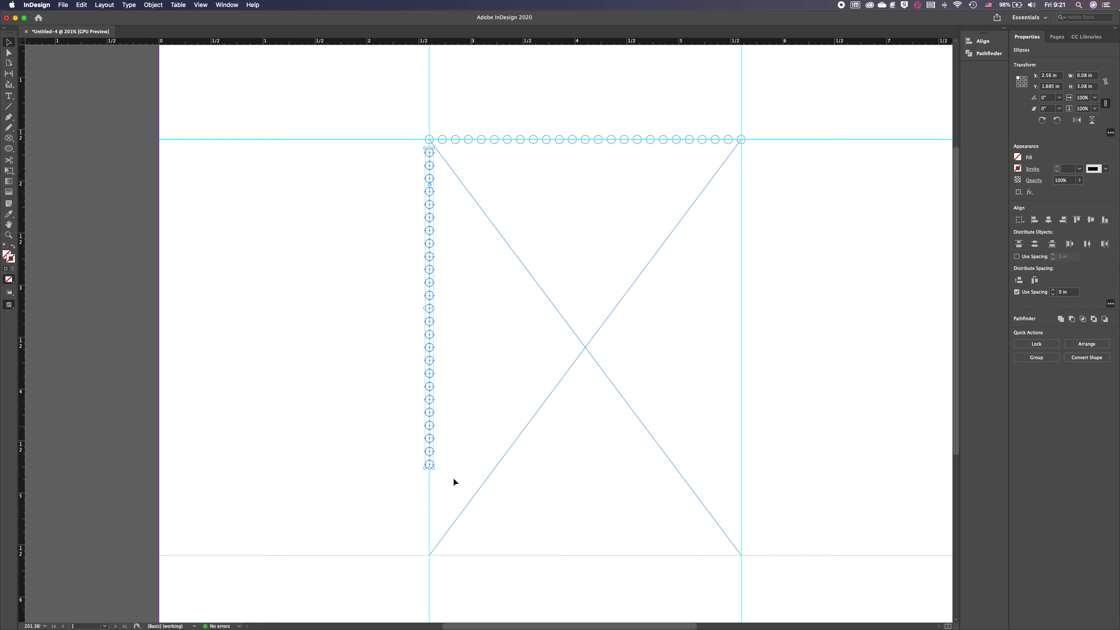
Step and Repeat the column's lowest circle 10 times downward with a 0.125 in vertical and 0 in horizontal offset.
click(387, 473)
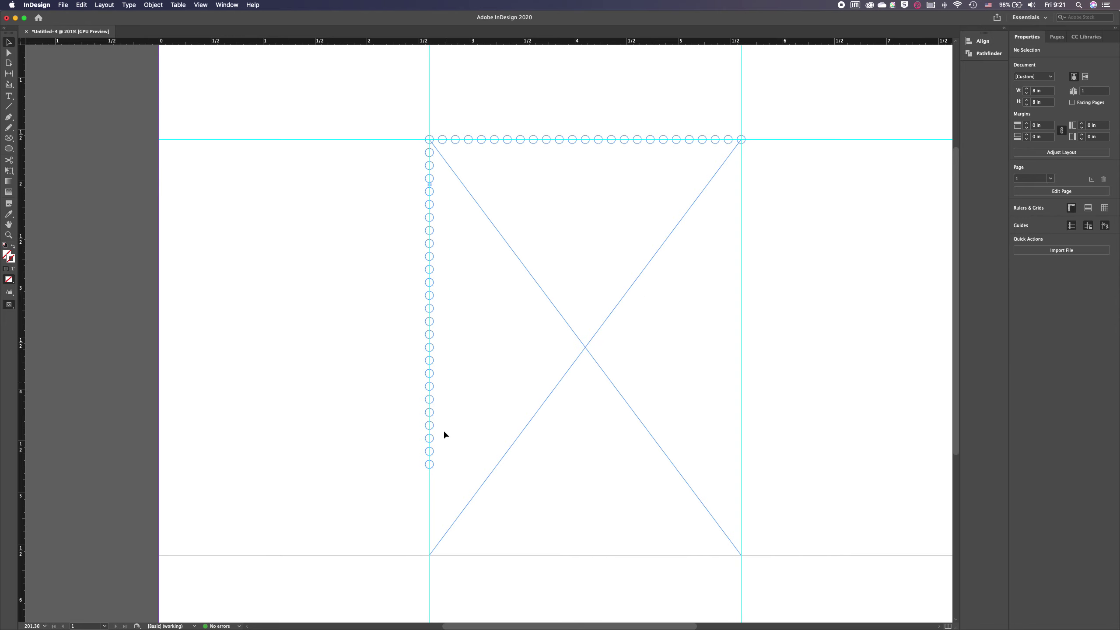
click(430, 465)
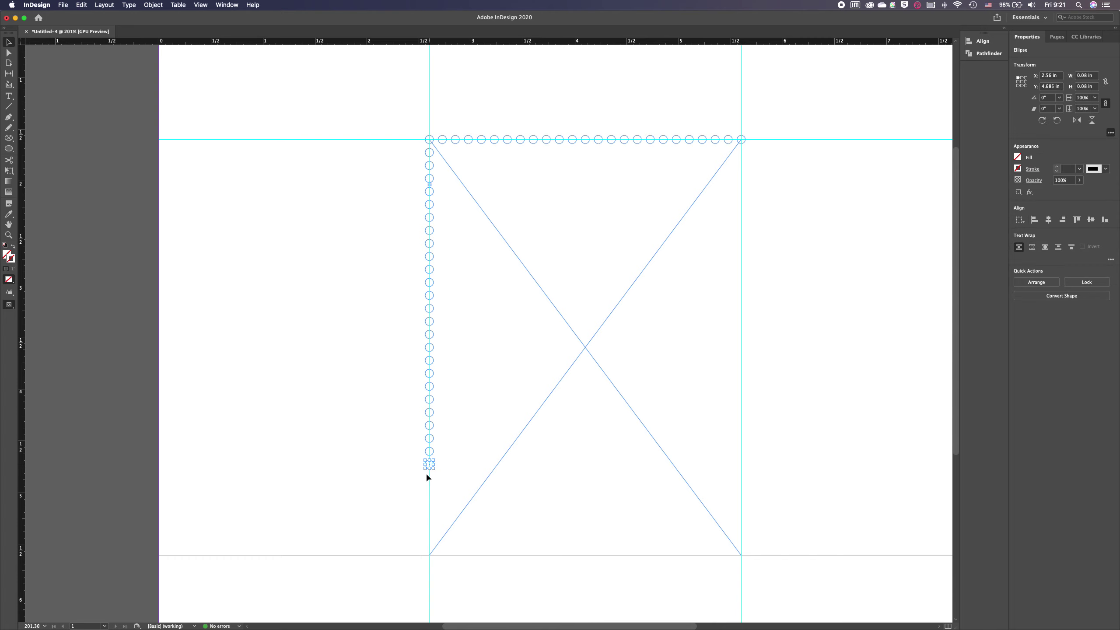
click(82, 6)
click(108, 114)
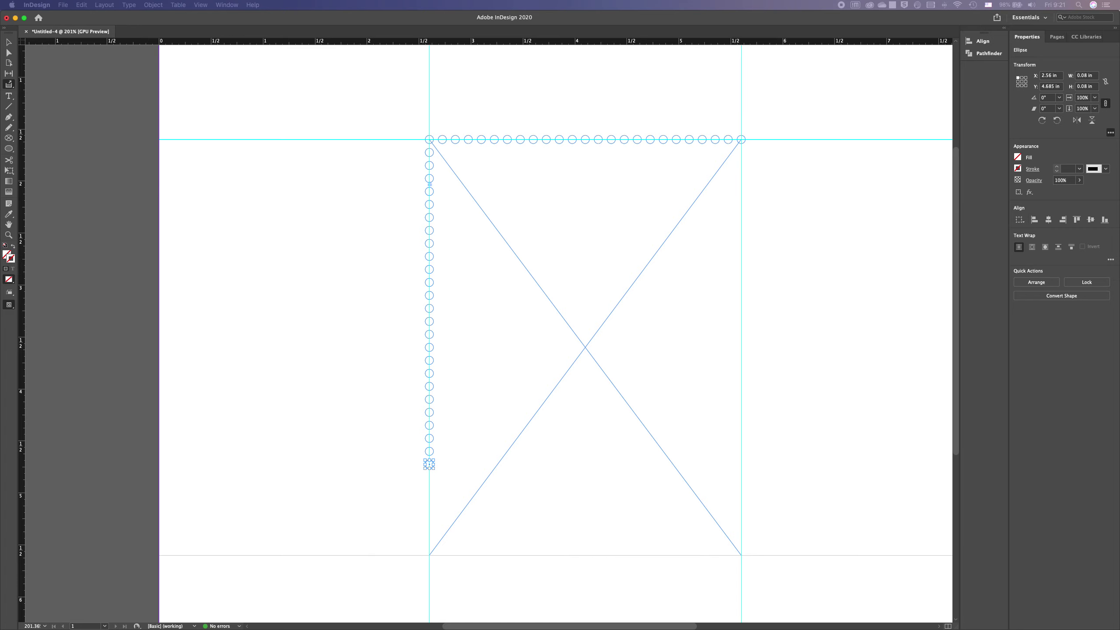
click(81, 5)
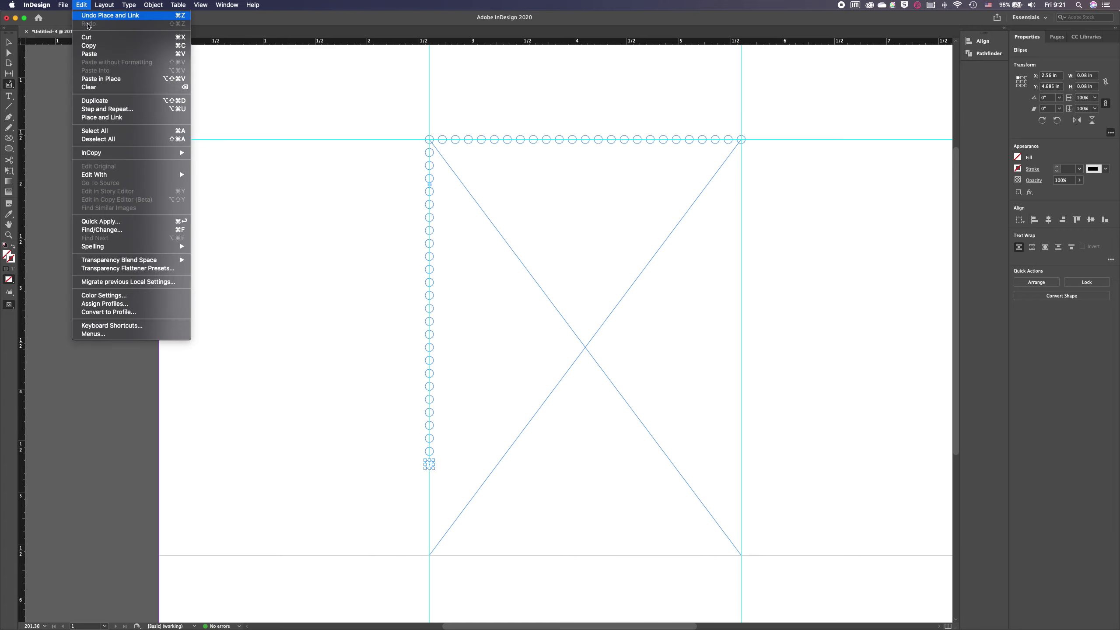
click(101, 109)
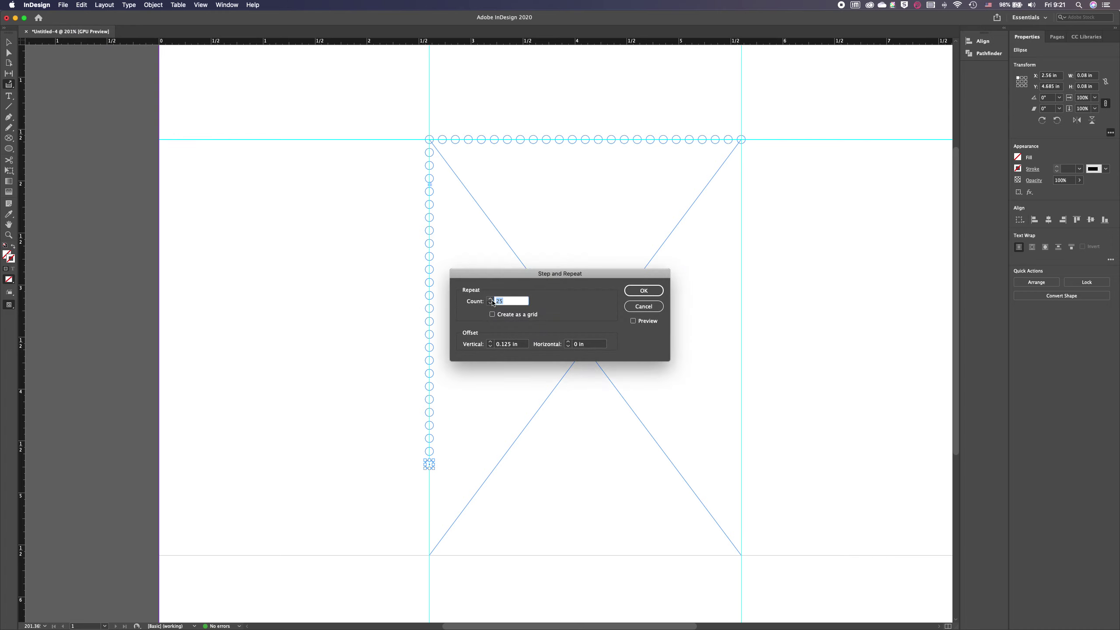
text(10)
click(650, 291)
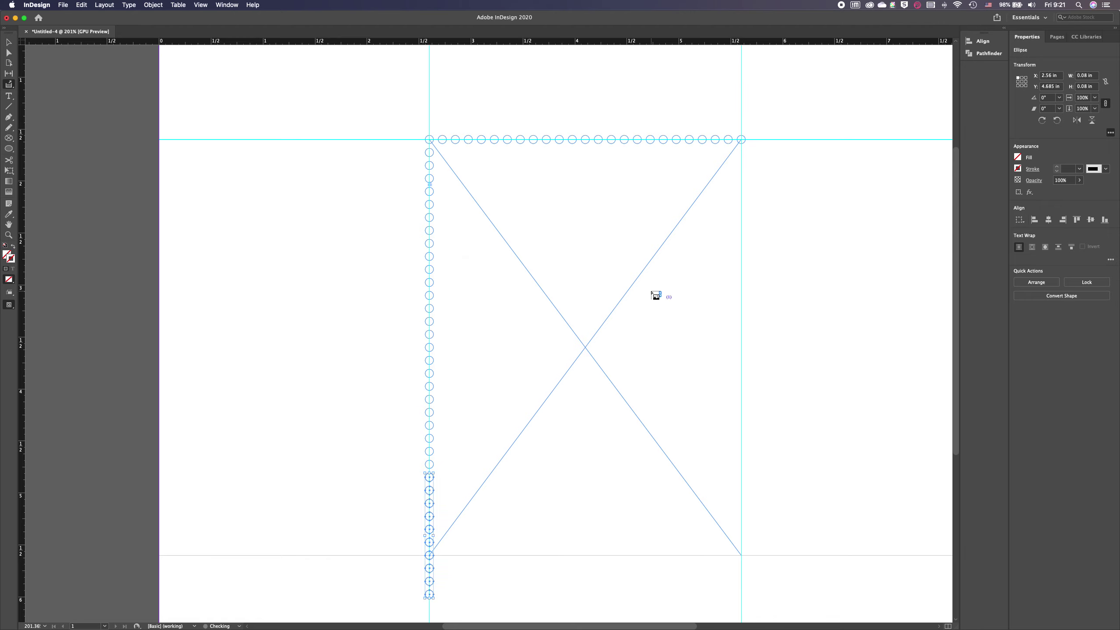
Delete the surplus circles in the left column that lie below the frame's bottom edge.
click(370, 586)
drag(451, 567, 363, 558)
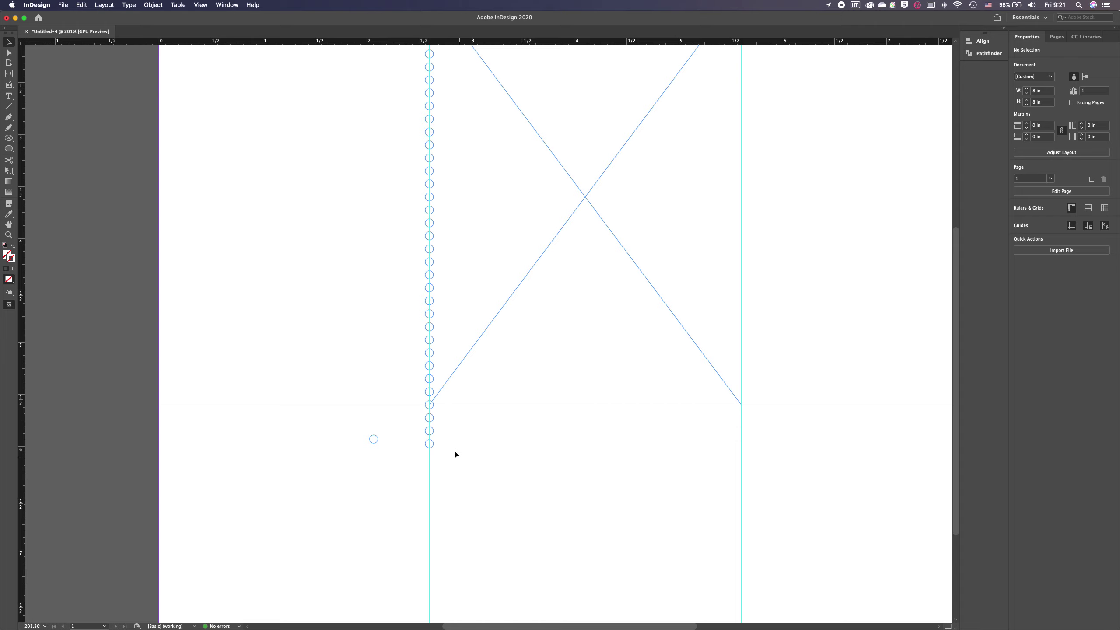
drag(407, 436, 360, 459)
key(Delete)
Move the lower horizontal guide and fit it to the frame's bottom edge at the column's last circle.
mouse_move(496, 404)
mouse_down()
mouse_move(495, 419)
mouse_move(496, 408)
mouse_up()
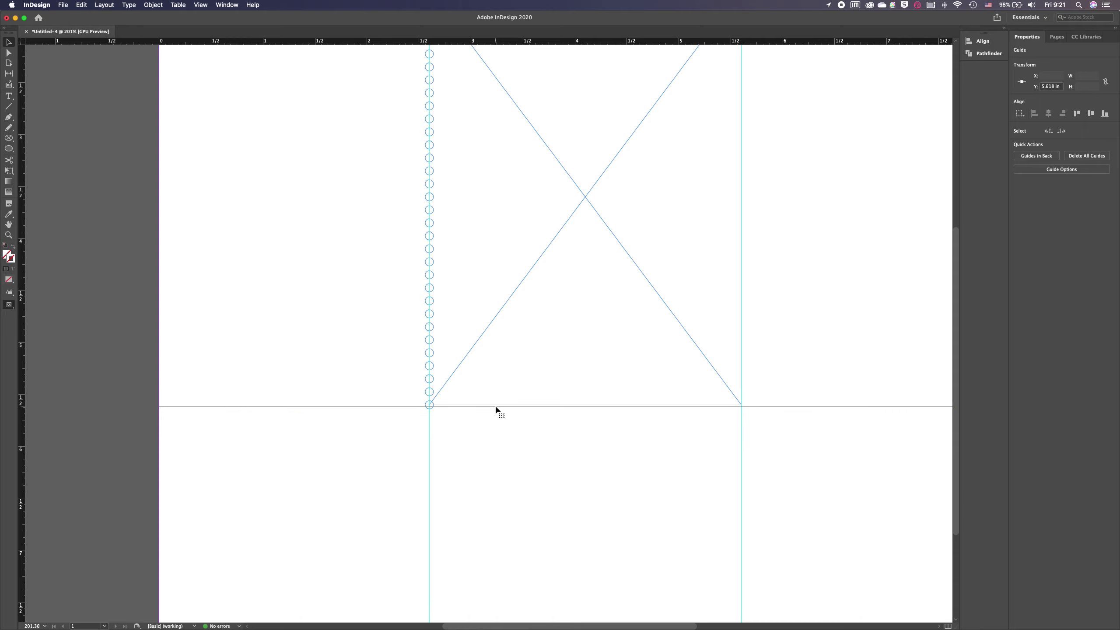
click(496, 409)
drag(412, 410, 412, 404)
click(504, 432)
scroll(506, 429, up, 3)
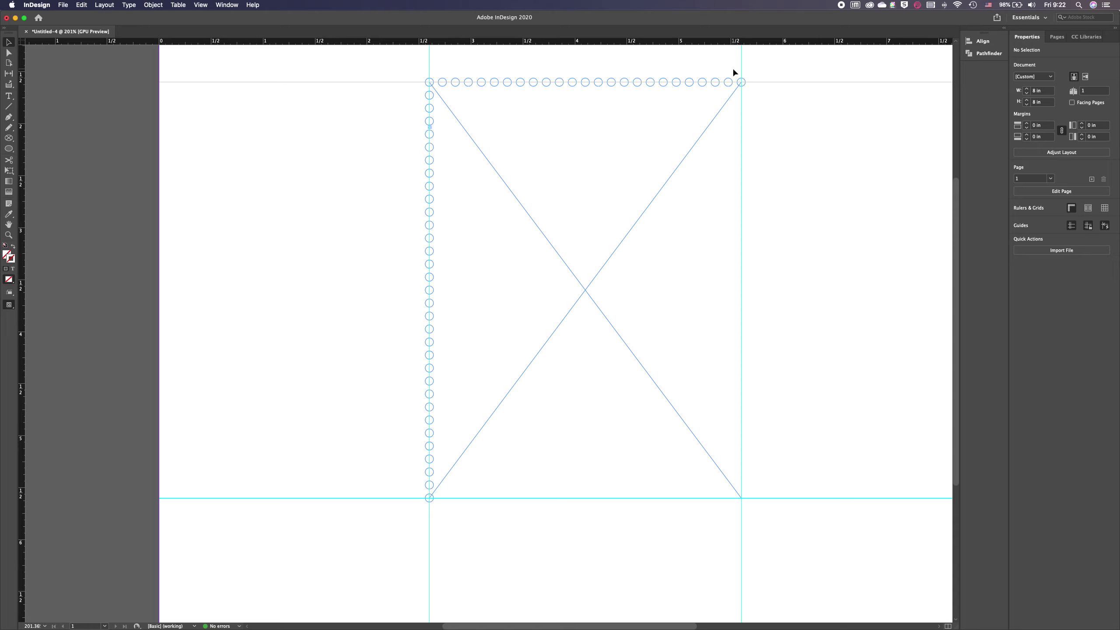
Copy the top row of circles without its right corner circle and place the copy along the frame's bottom guide, ending at the right corner.
drag(733, 69, 408, 85)
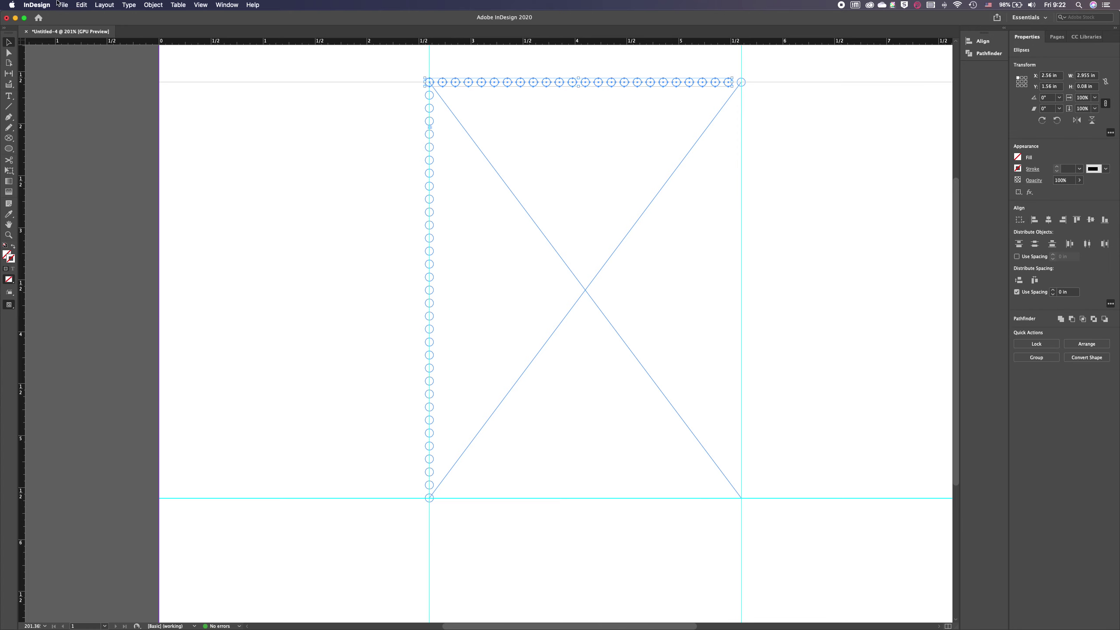
click(80, 5)
click(99, 44)
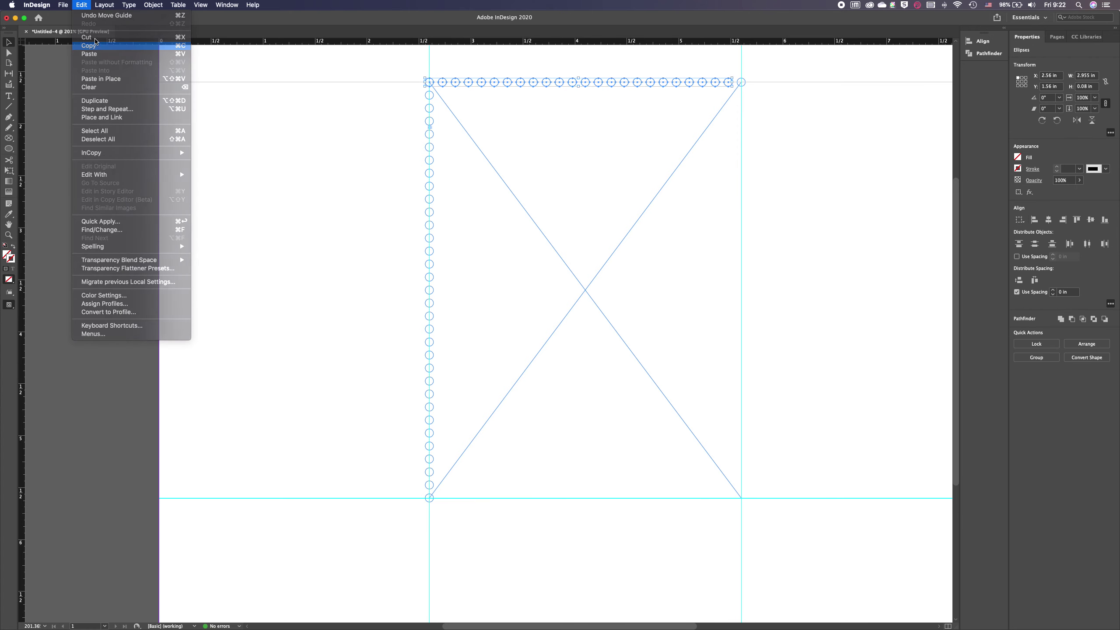
click(80, 5)
click(99, 53)
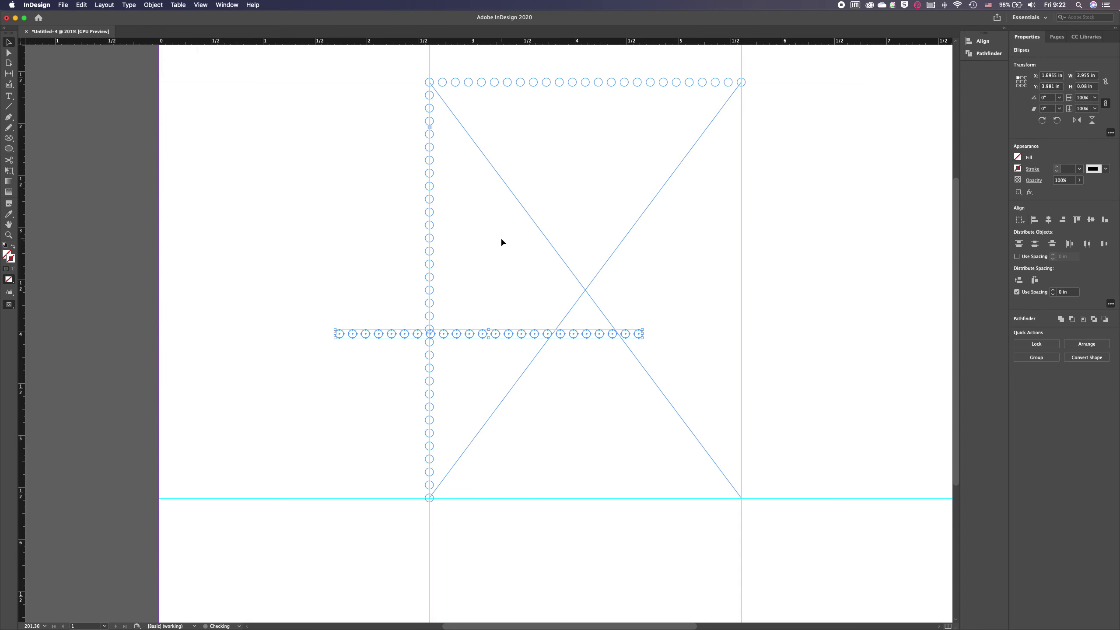
drag(506, 336, 615, 502)
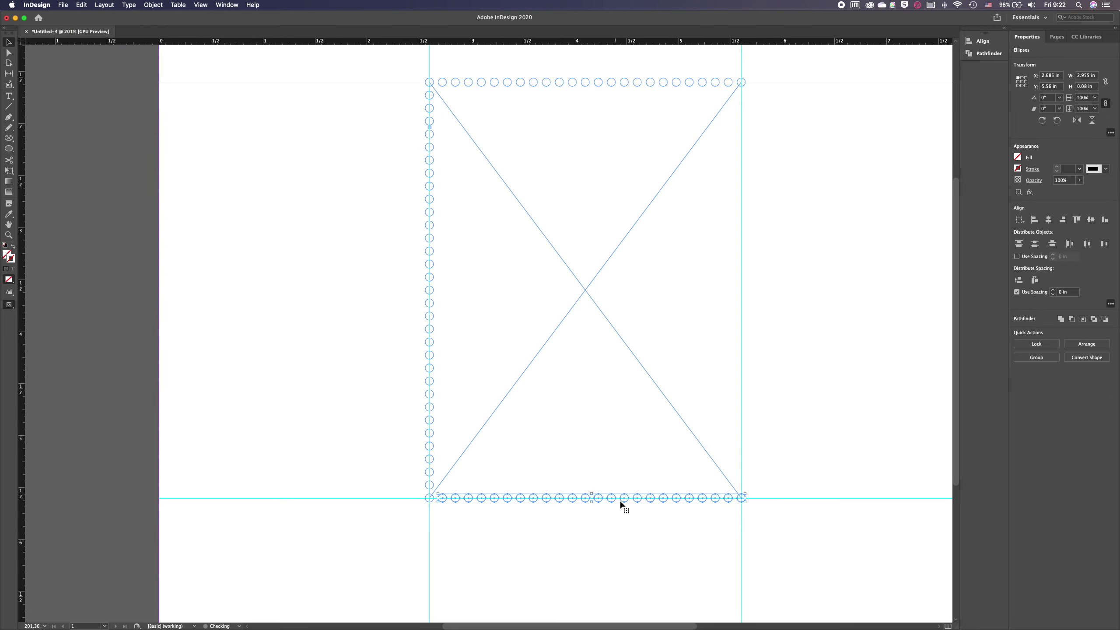
click(563, 465)
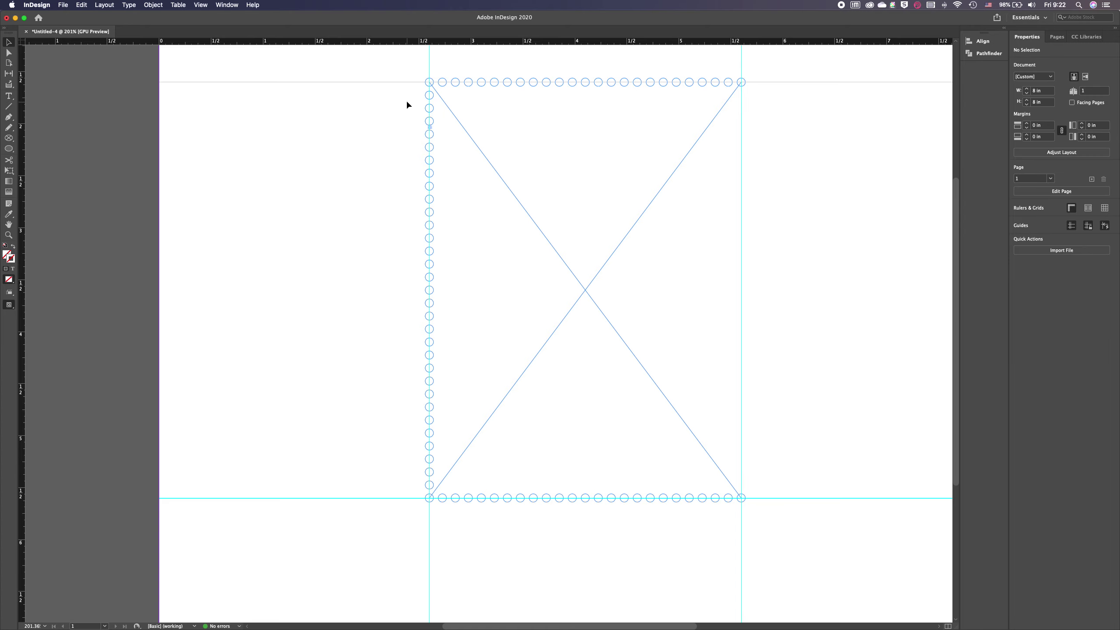
Duplicate the left column's circles between the corners onto the frame's right guide at the same height.
drag(450, 113, 442, 483)
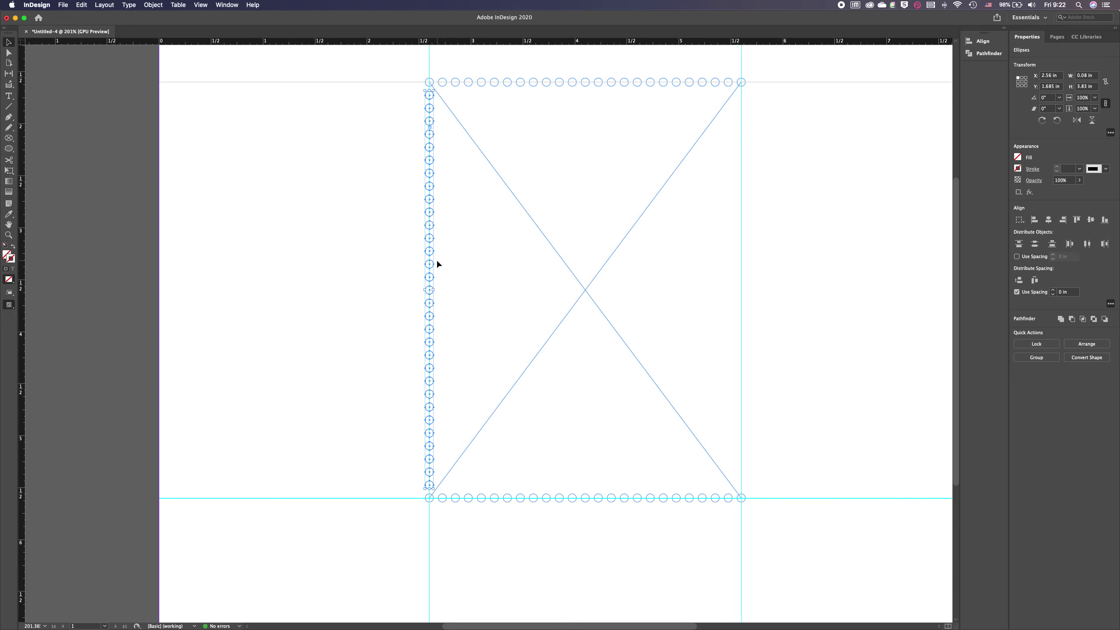
drag(431, 268, 746, 244)
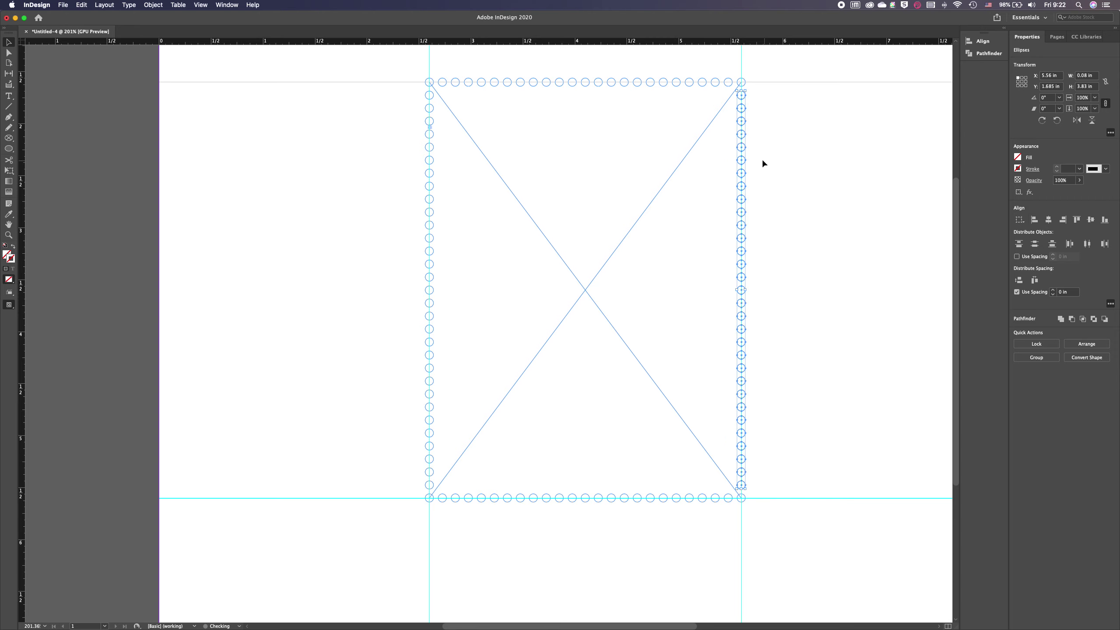
drag(744, 138, 745, 138)
click(759, 154)
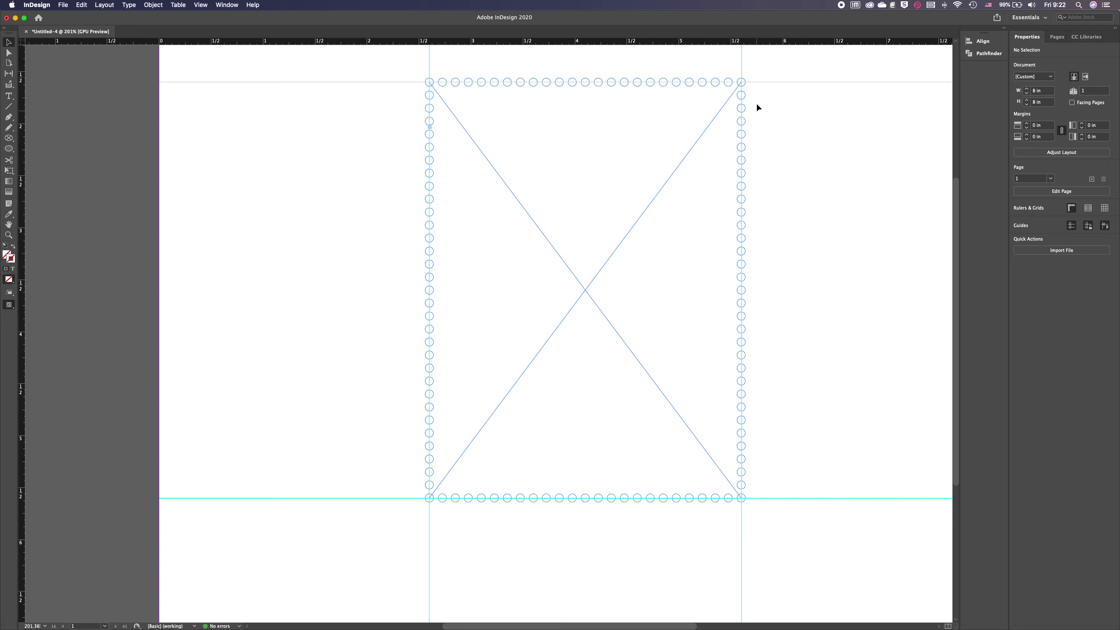
Unlock all objects on the spread, select the frame with all its circles and show the Pathfinder options.
click(151, 5)
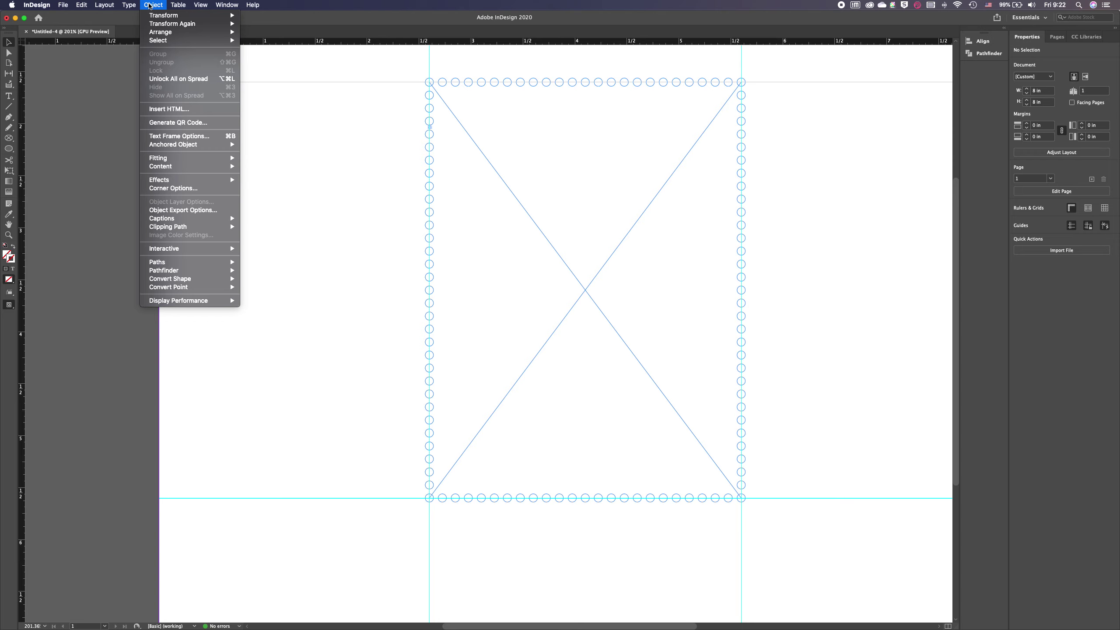
click(184, 79)
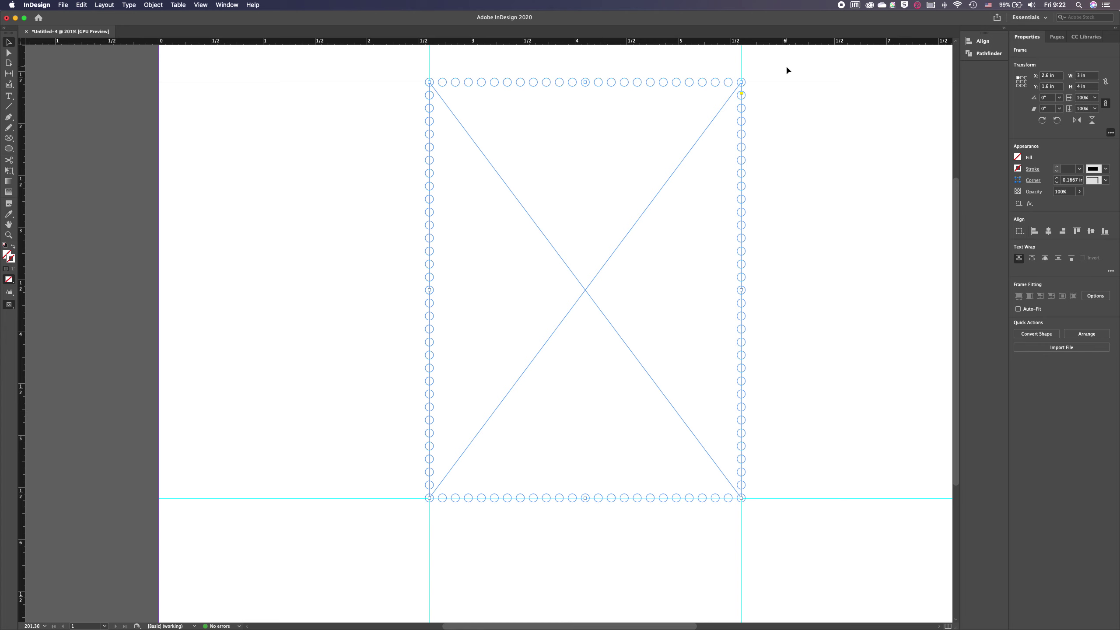
drag(787, 67, 387, 554)
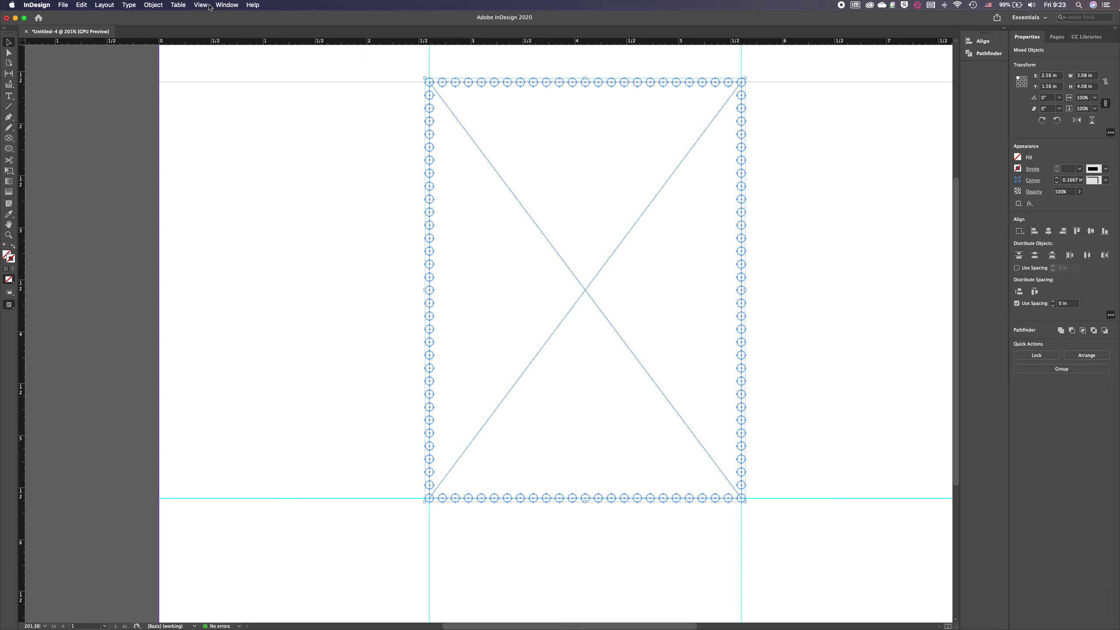
click(223, 7)
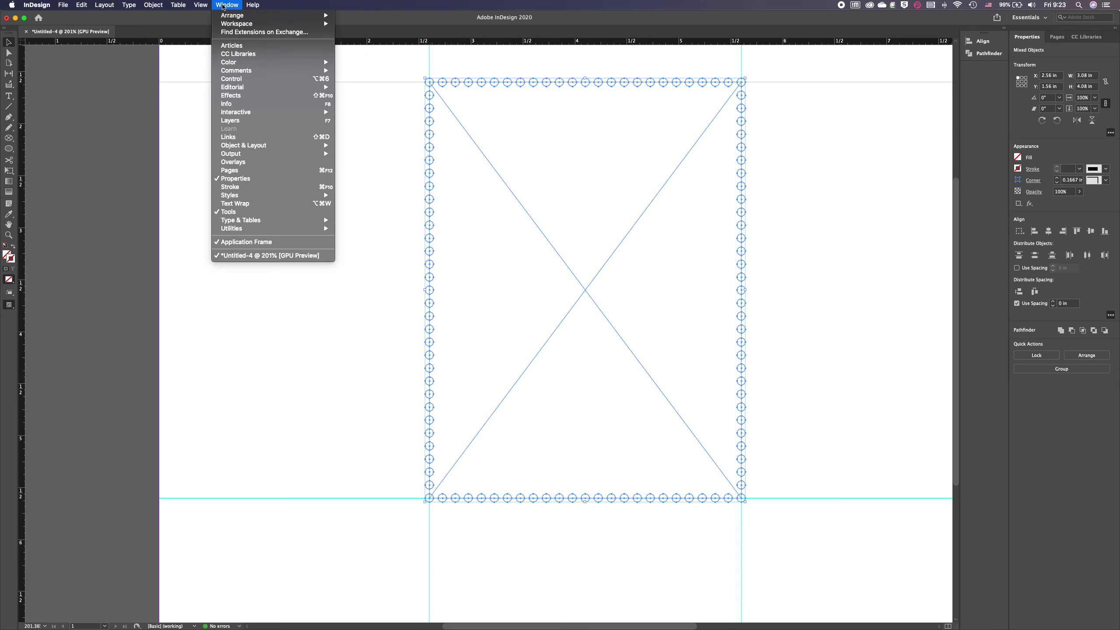
mouse_move(254, 147)
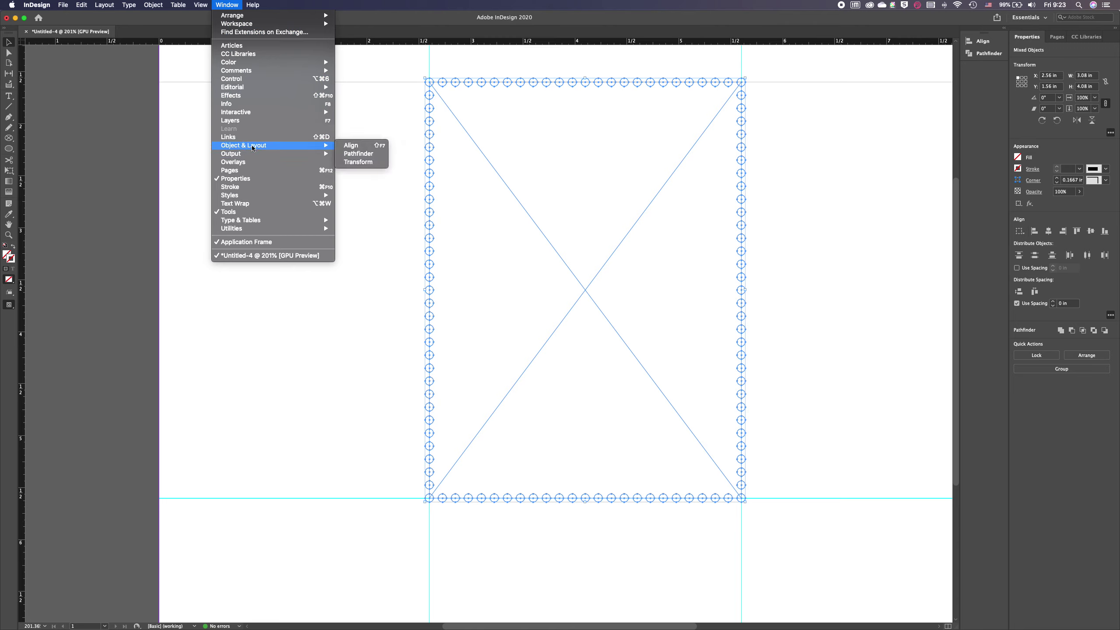
click(358, 153)
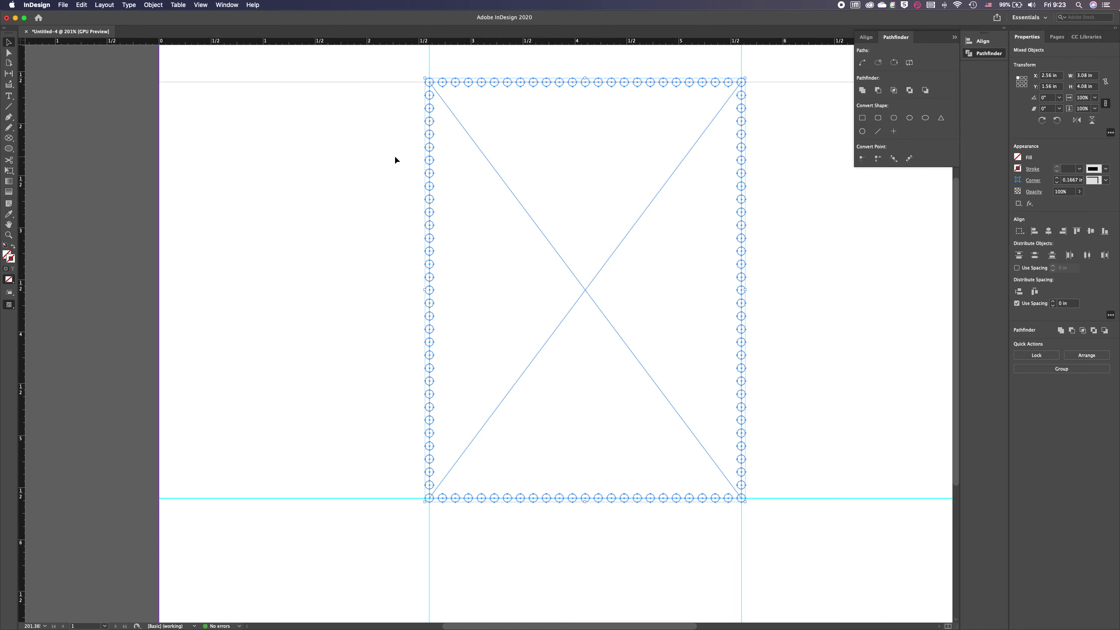
Subtract the circles from the frame with Pathfinder, undo the operation and deselect everything.
click(879, 91)
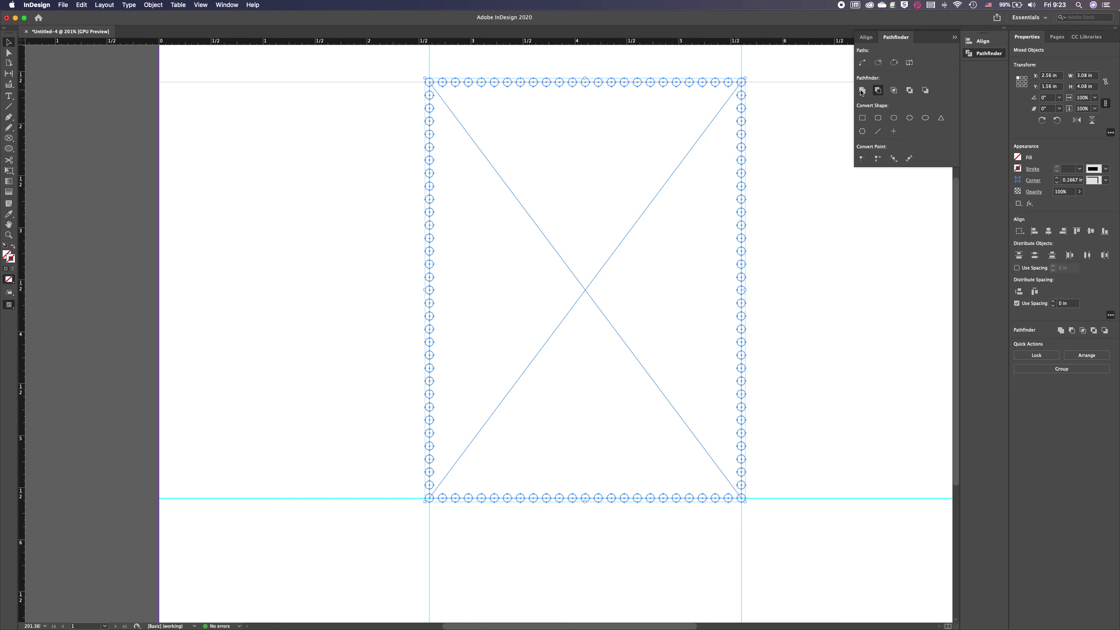
click(862, 91)
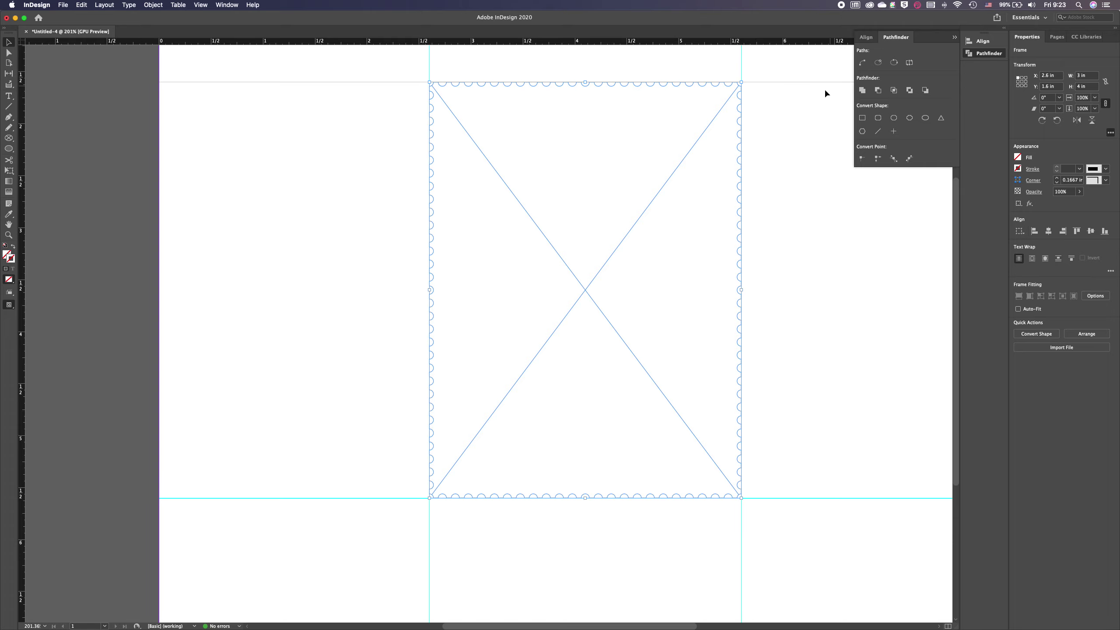
click(766, 126)
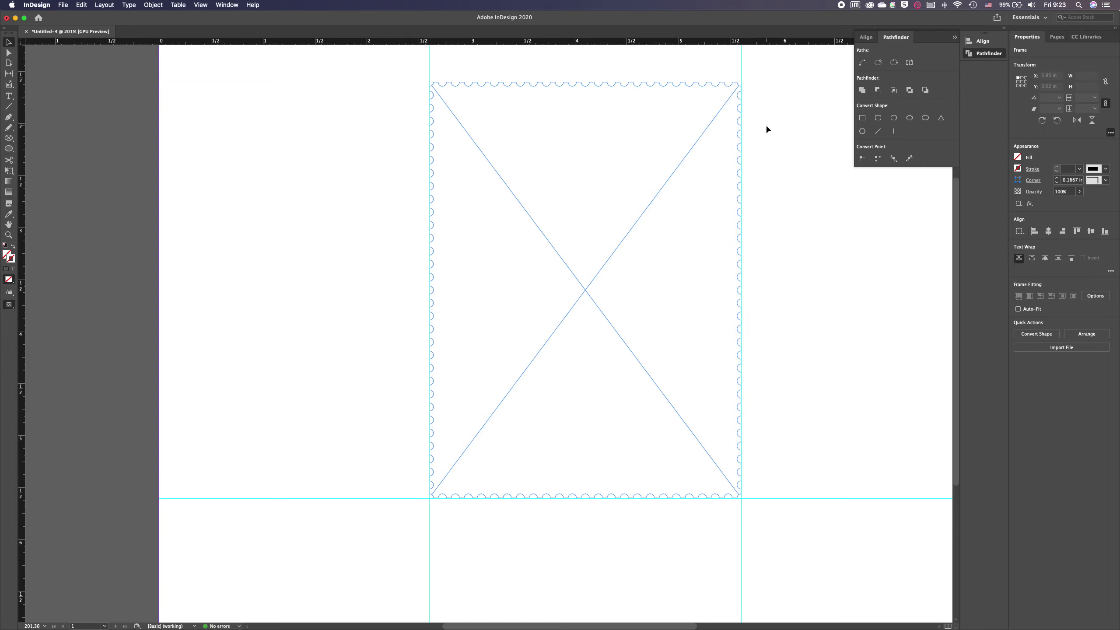
key(super+a)
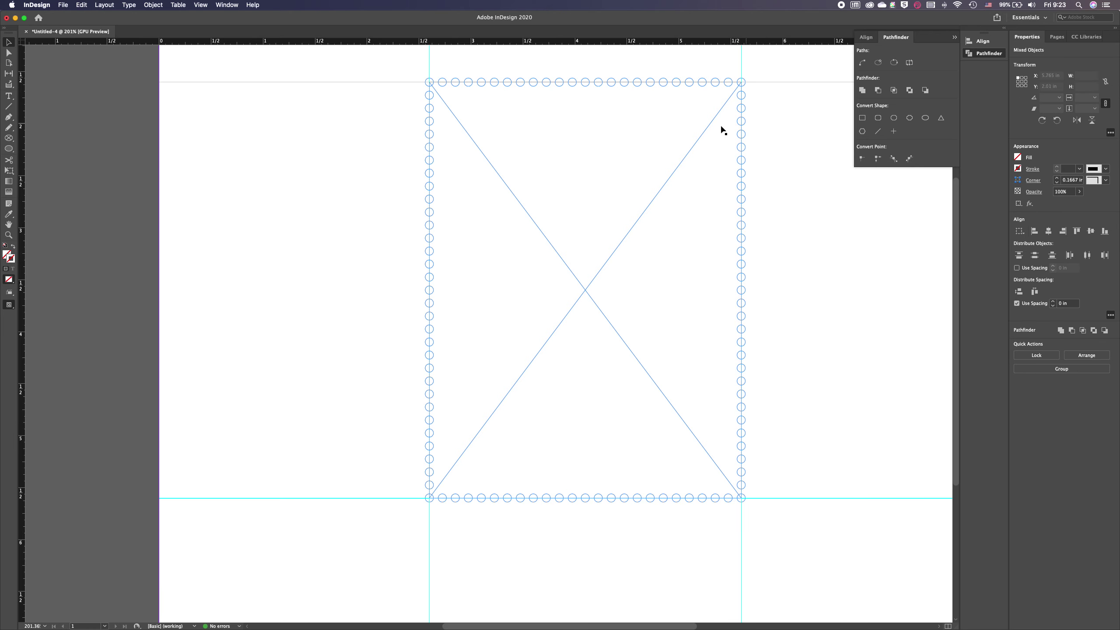
key(super+shift+a)
Bring the 3 × 4 in frame to the front of the stacking order and deselect it.
click(653, 201)
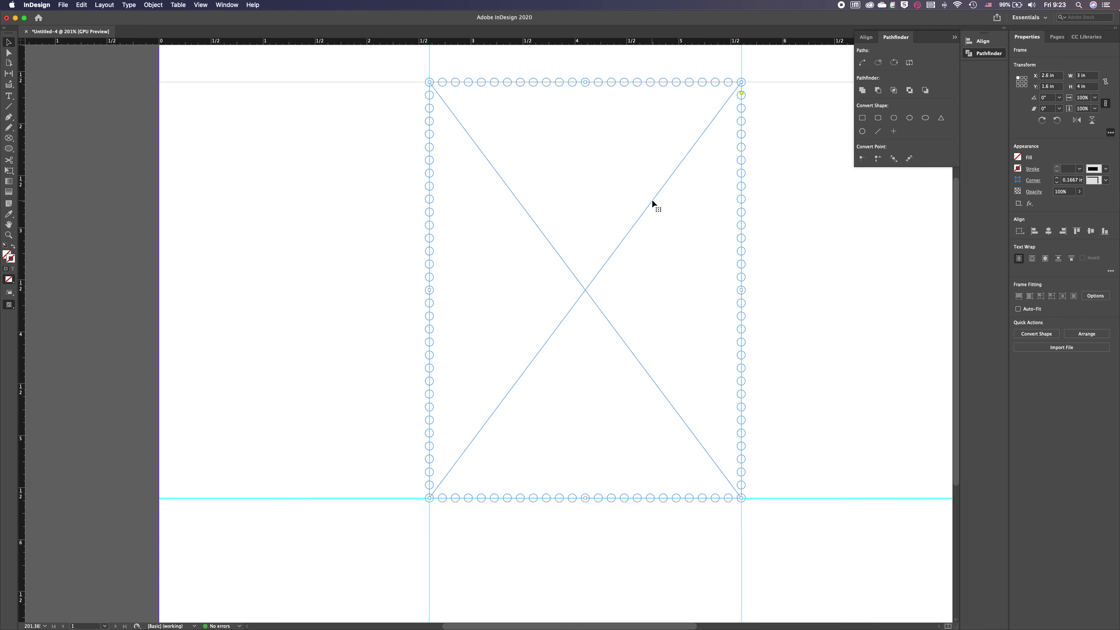
right_click(652, 201)
mouse_move(671, 327)
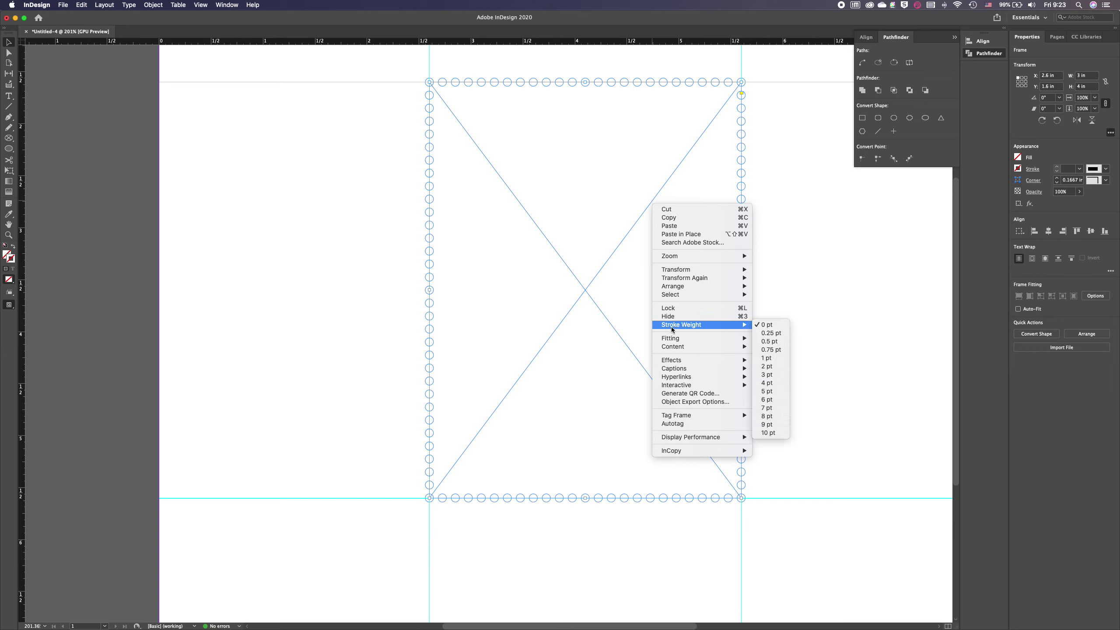
mouse_move(673, 289)
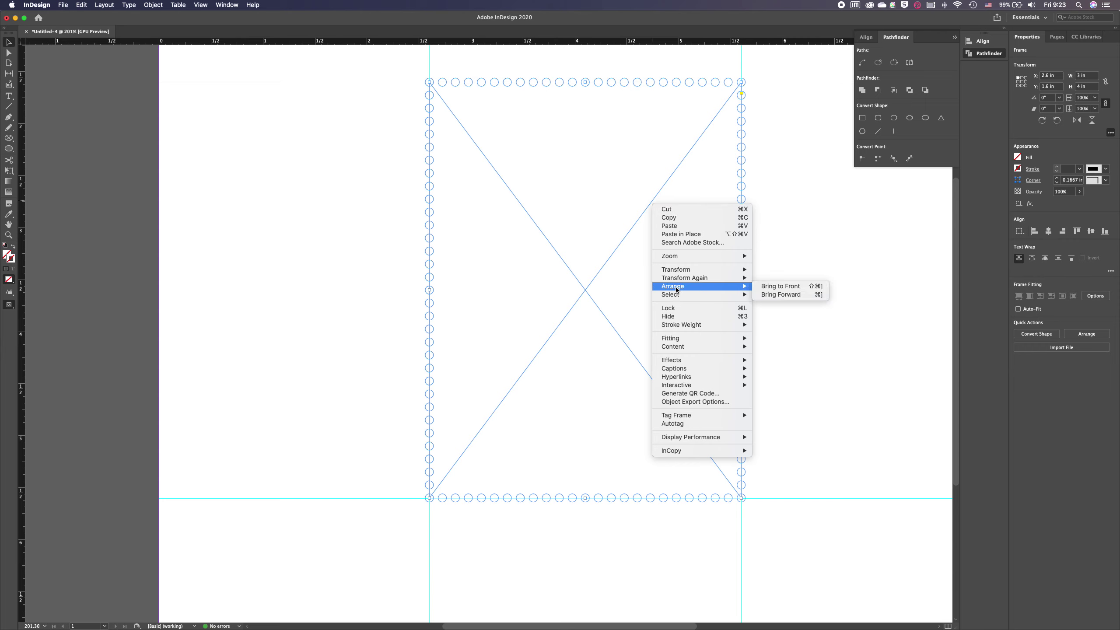
click(790, 287)
click(790, 242)
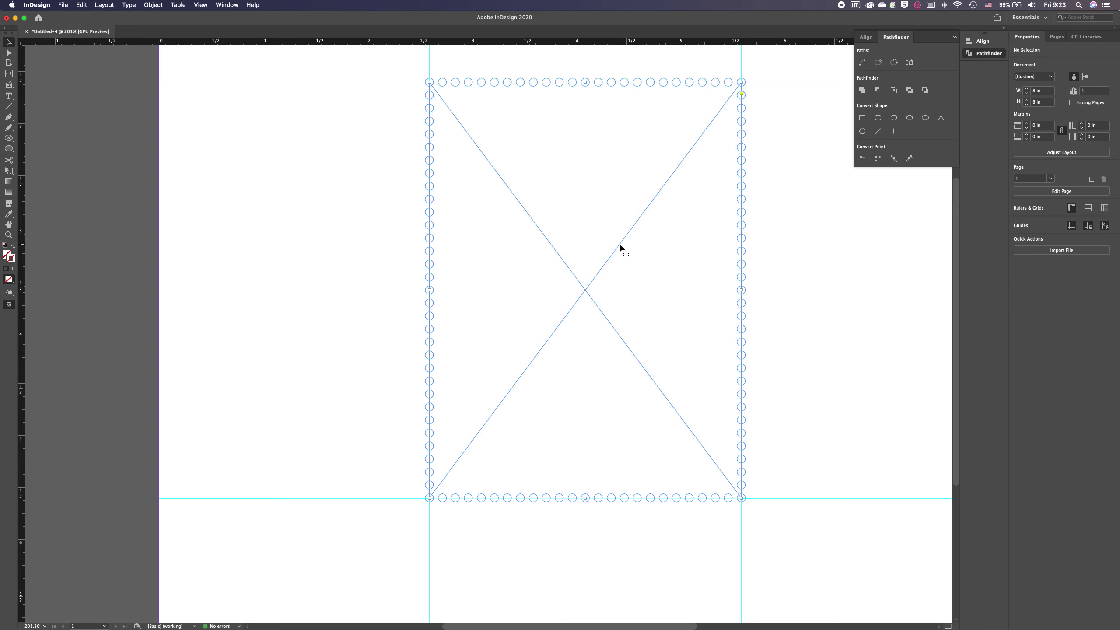
Send the 3 × 4 in frame to the back, behind all the circles, and deselect it.
click(620, 246)
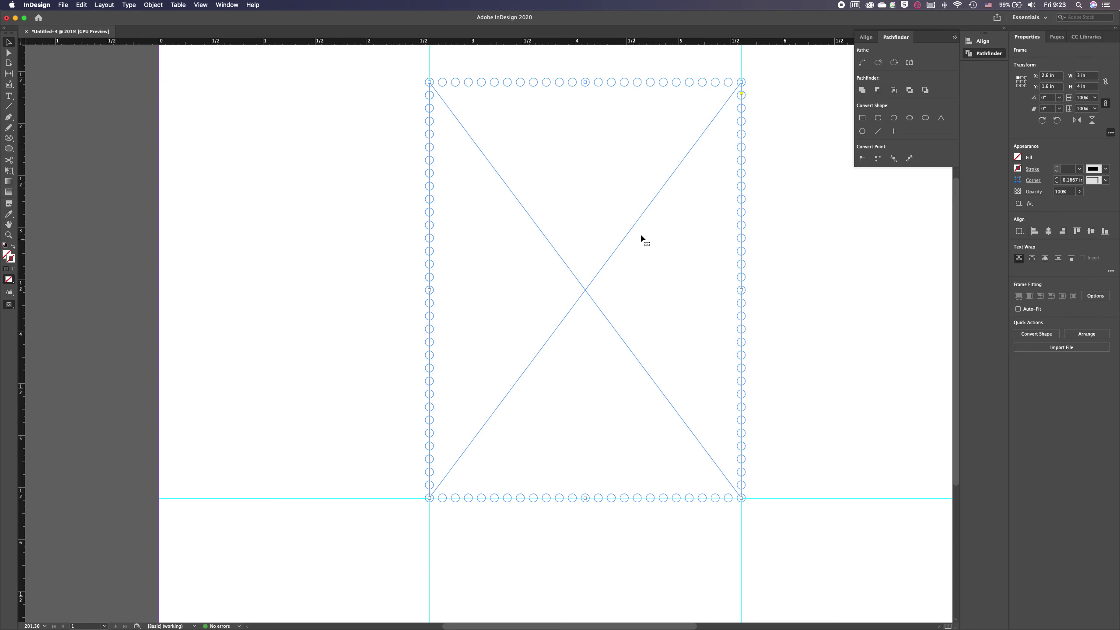
right_click(636, 221)
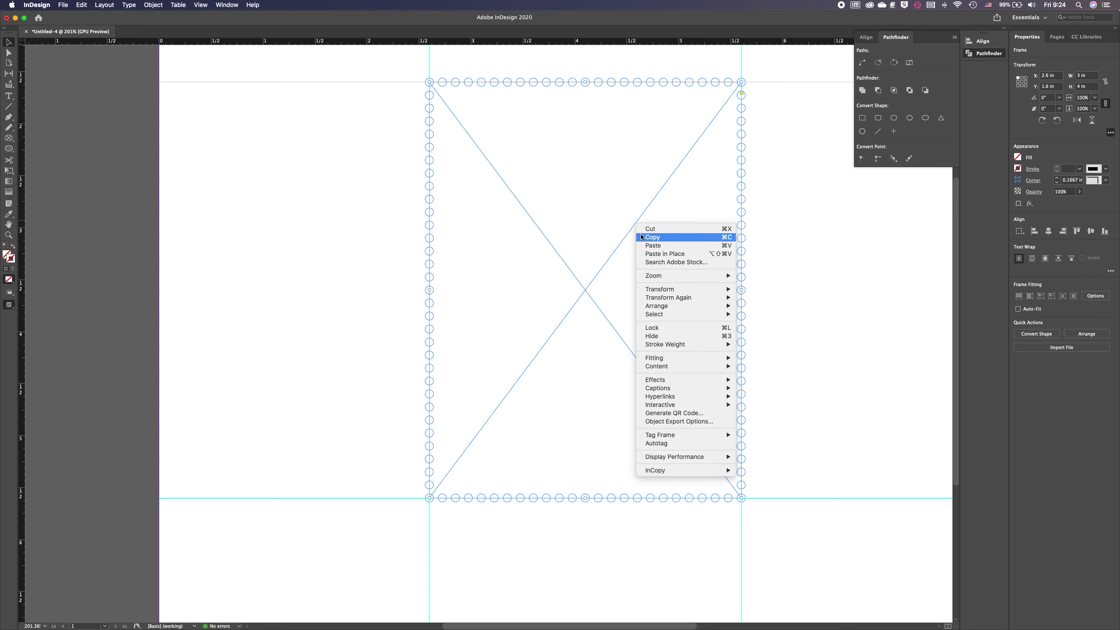
mouse_move(705, 306)
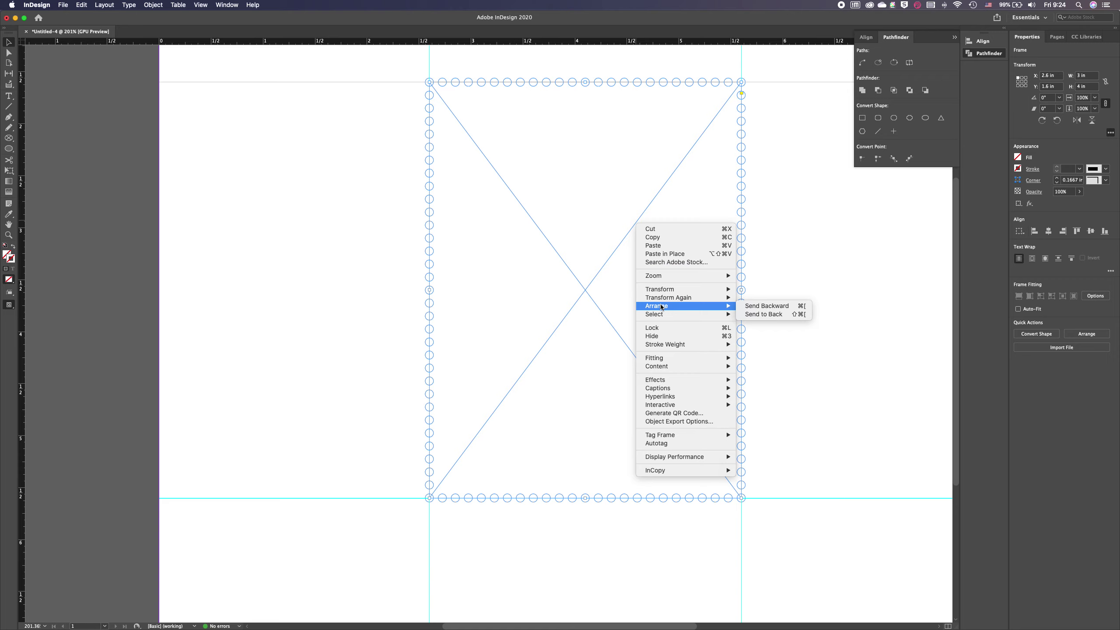
click(776, 314)
click(789, 104)
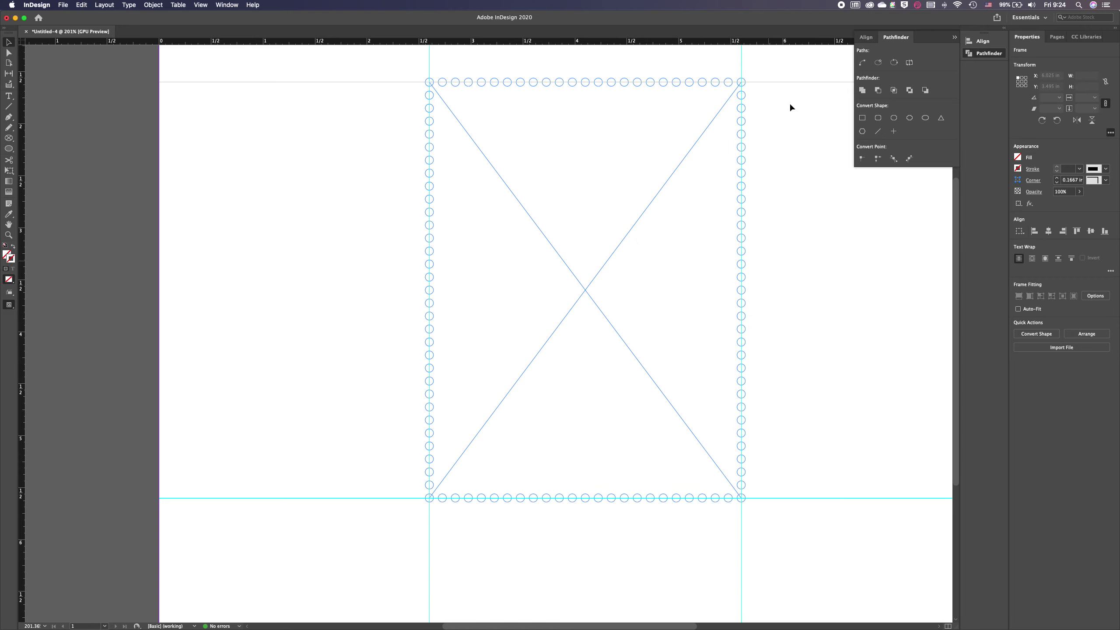
Select the frame and all circles, and subtract the circles from the frame with Pathfinder's Subtract.
drag(773, 67, 373, 544)
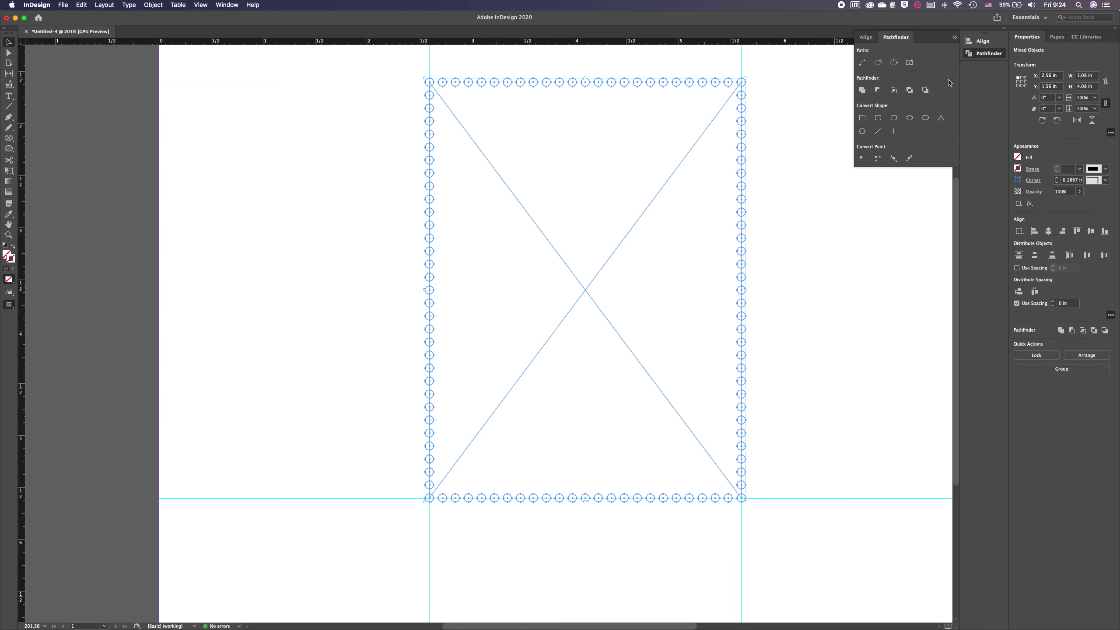
click(878, 91)
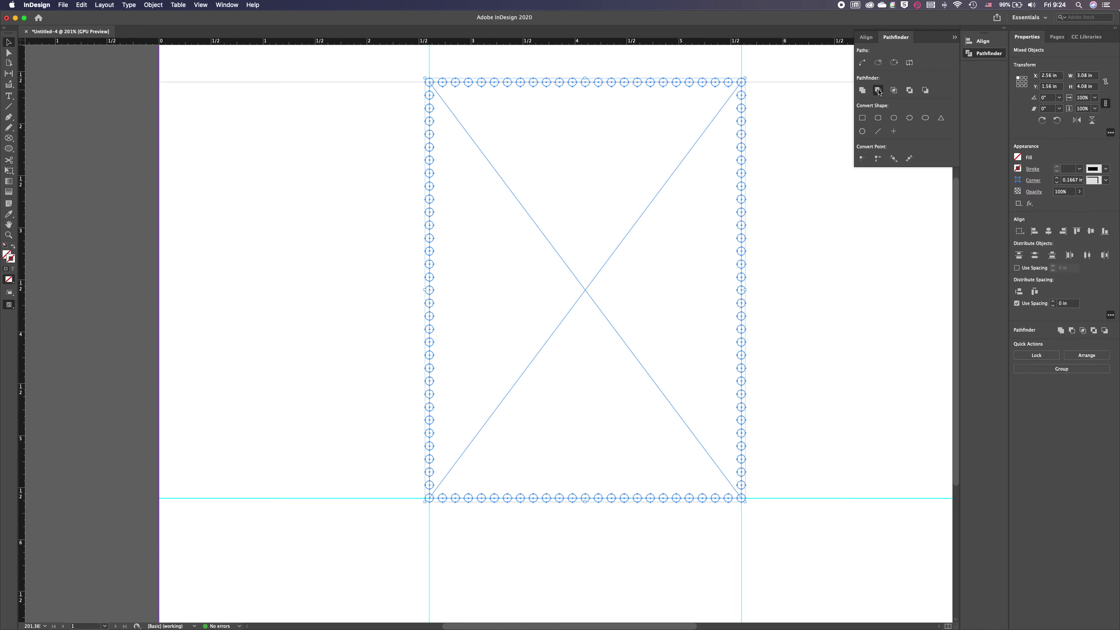
click(802, 126)
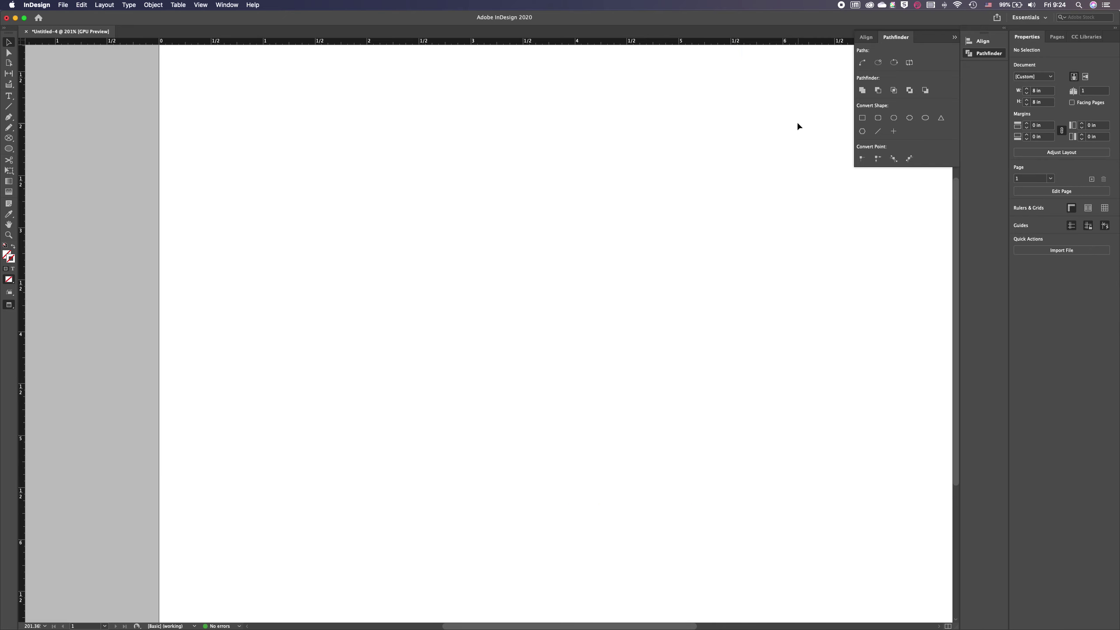
Apply a [Black] stroke to the perforated frame and display it in Preview mode without guides.
drag(770, 69, 360, 562)
click(1019, 170)
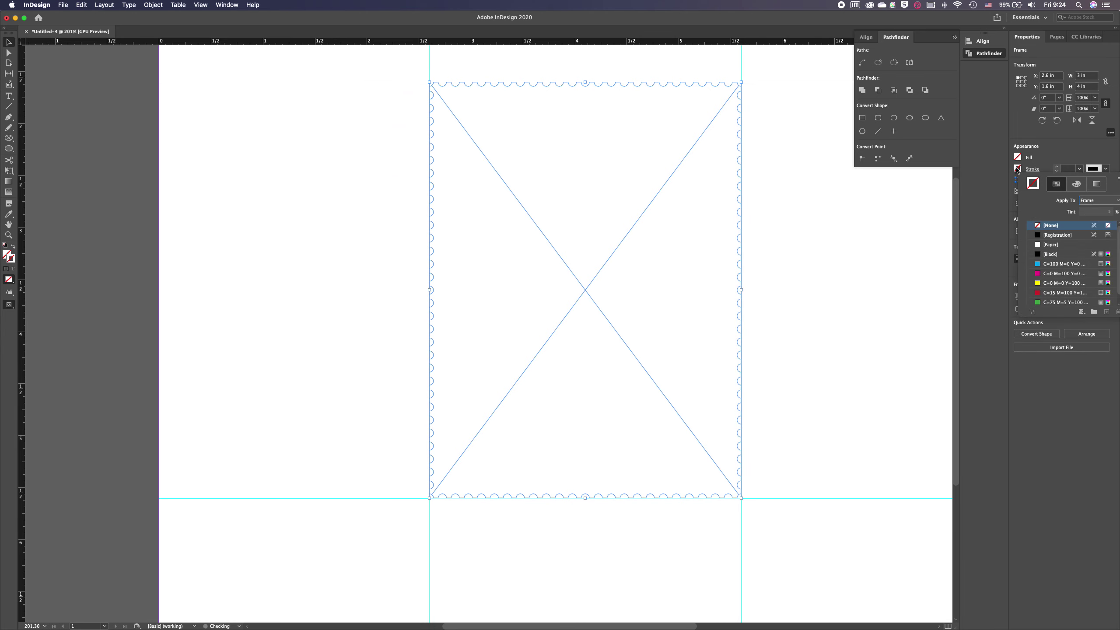
click(1052, 254)
click(831, 257)
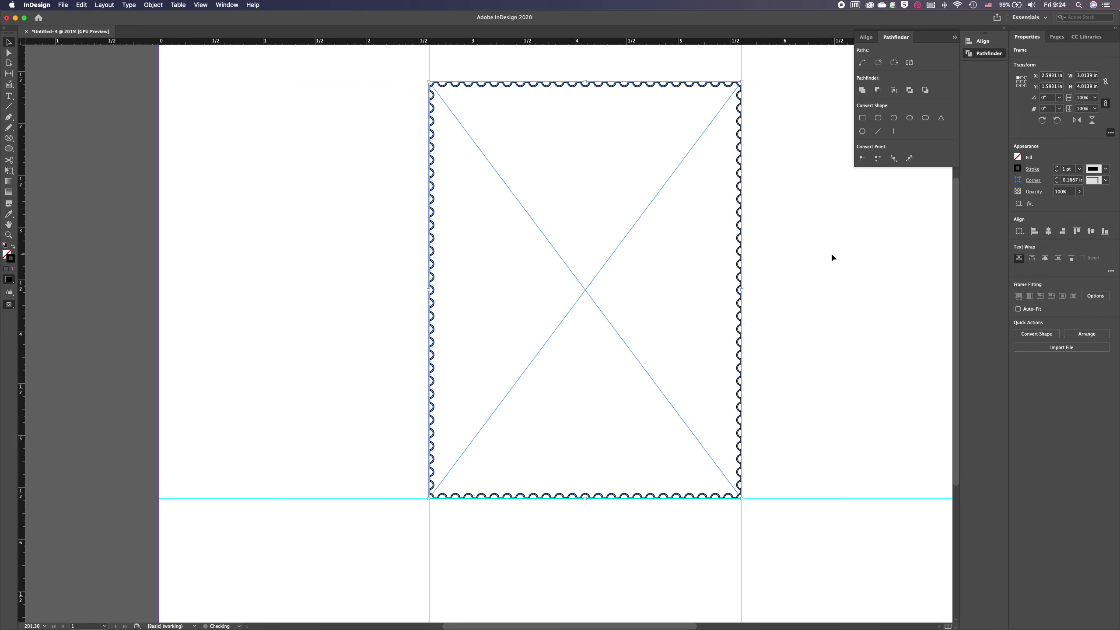
key(w)
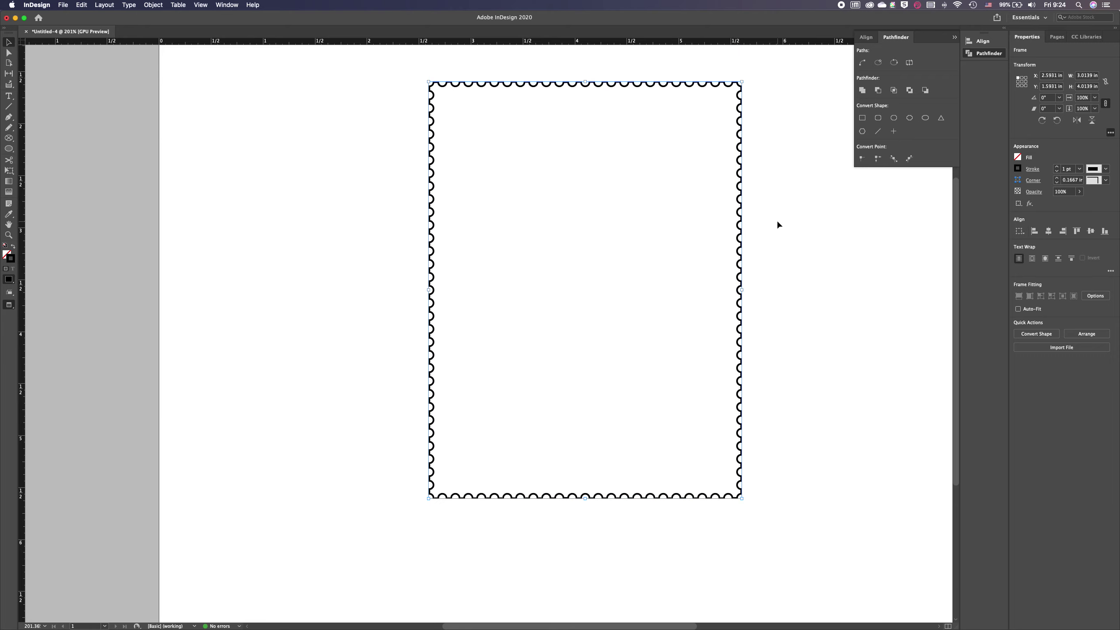
Undo the [Black] stroke on the perforated frame and switch back to Normal view with guides and frame edges.
click(777, 223)
scroll(778, 225, down, 5)
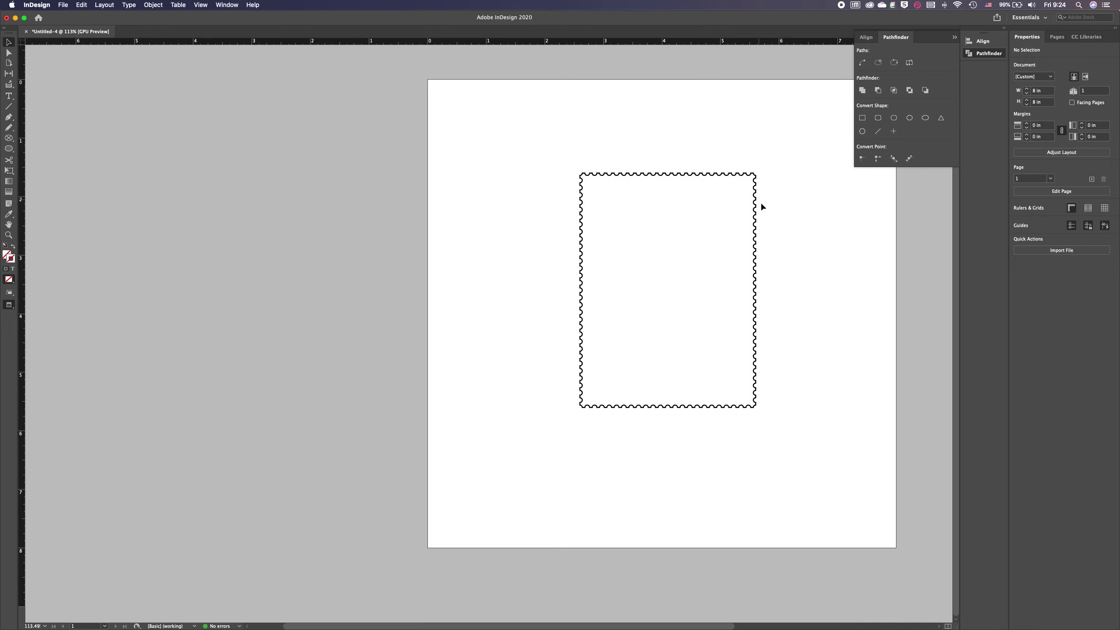
click(580, 175)
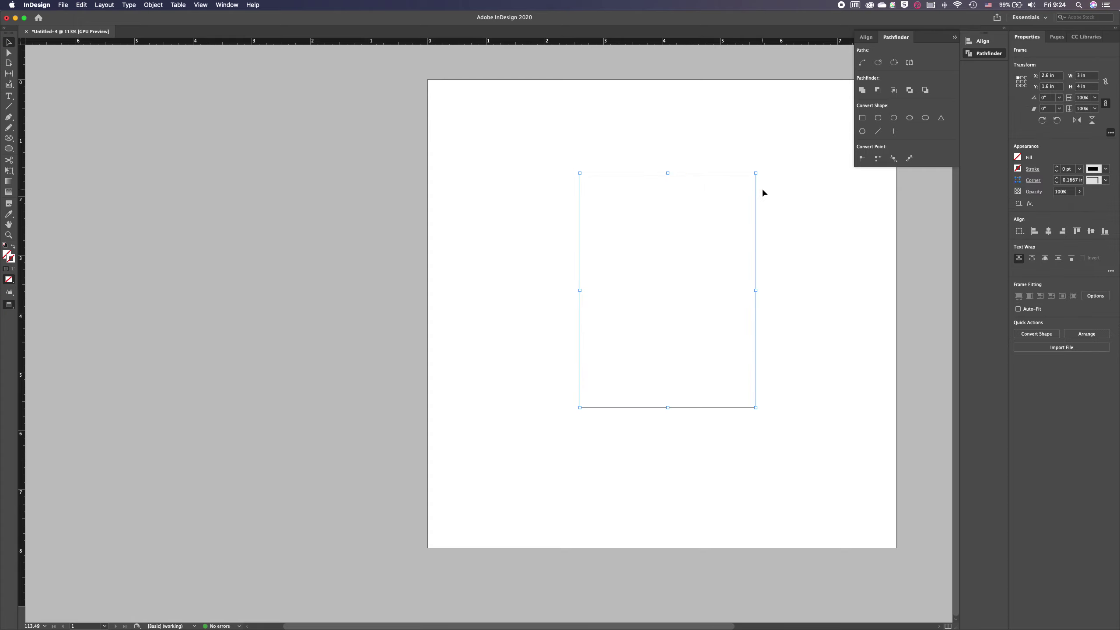
click(789, 201)
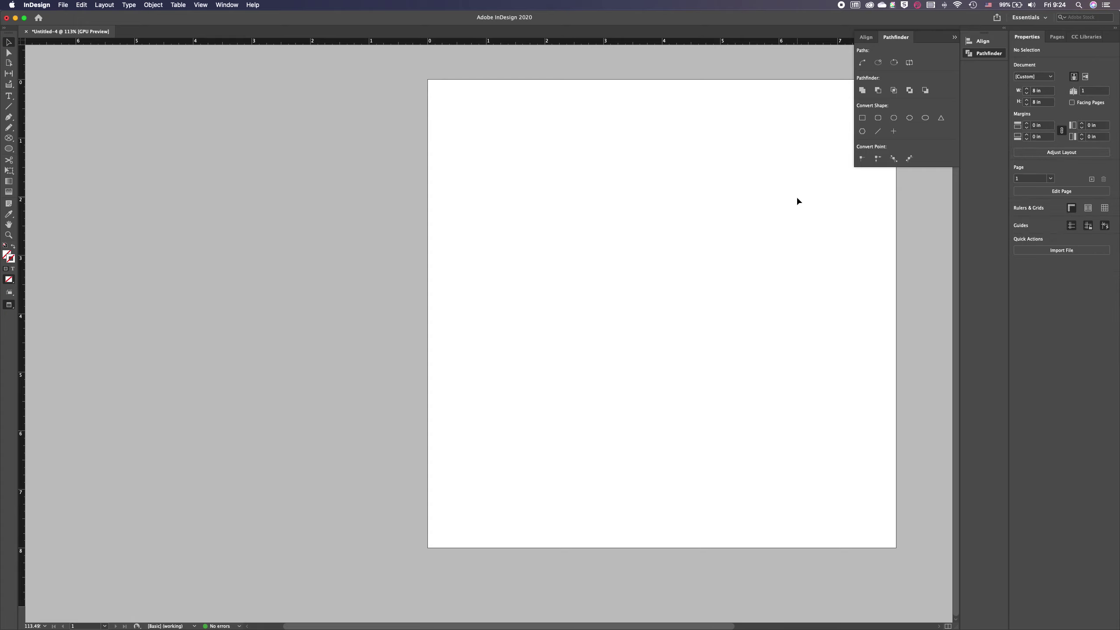
key(w)
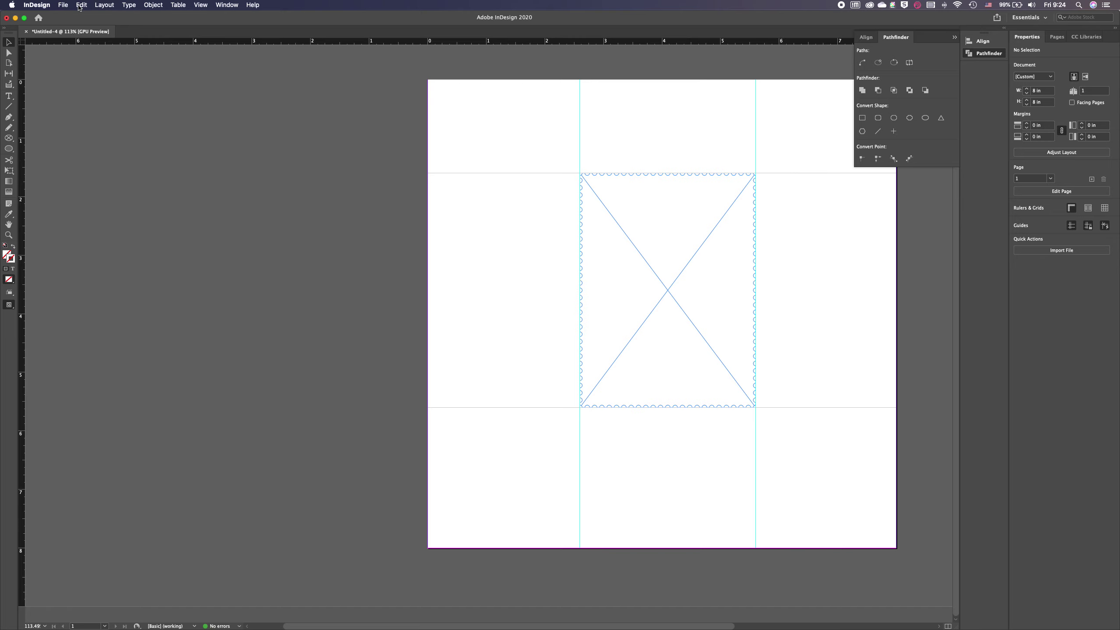
Undo the Pathfinder subtraction to restore the 3 × 4 in frame and the separate circles along its edges.
click(80, 5)
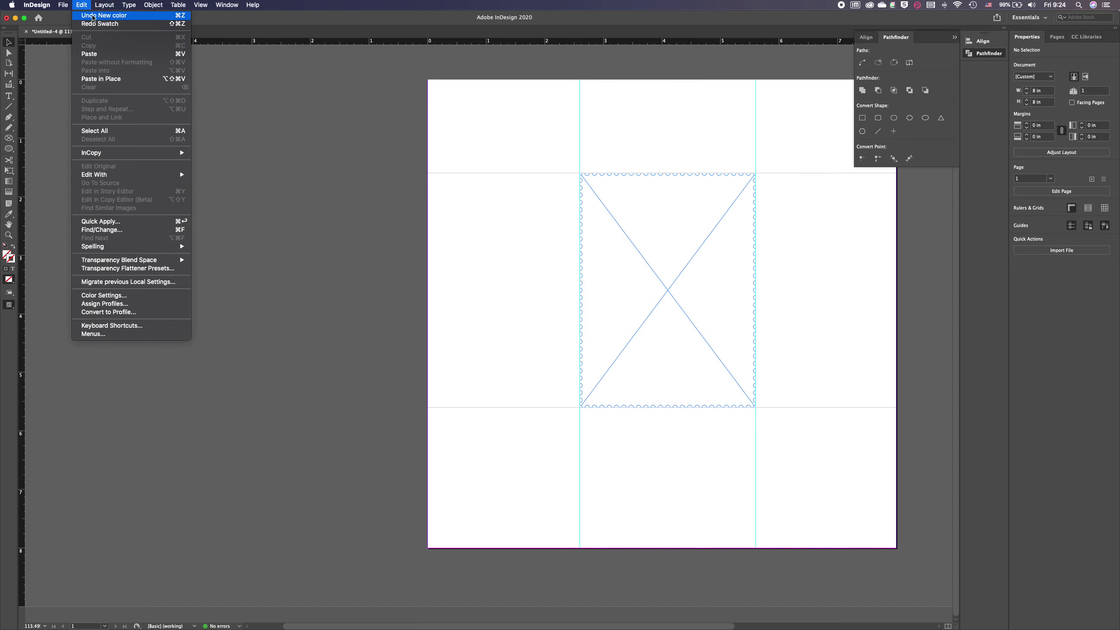
click(93, 15)
click(82, 5)
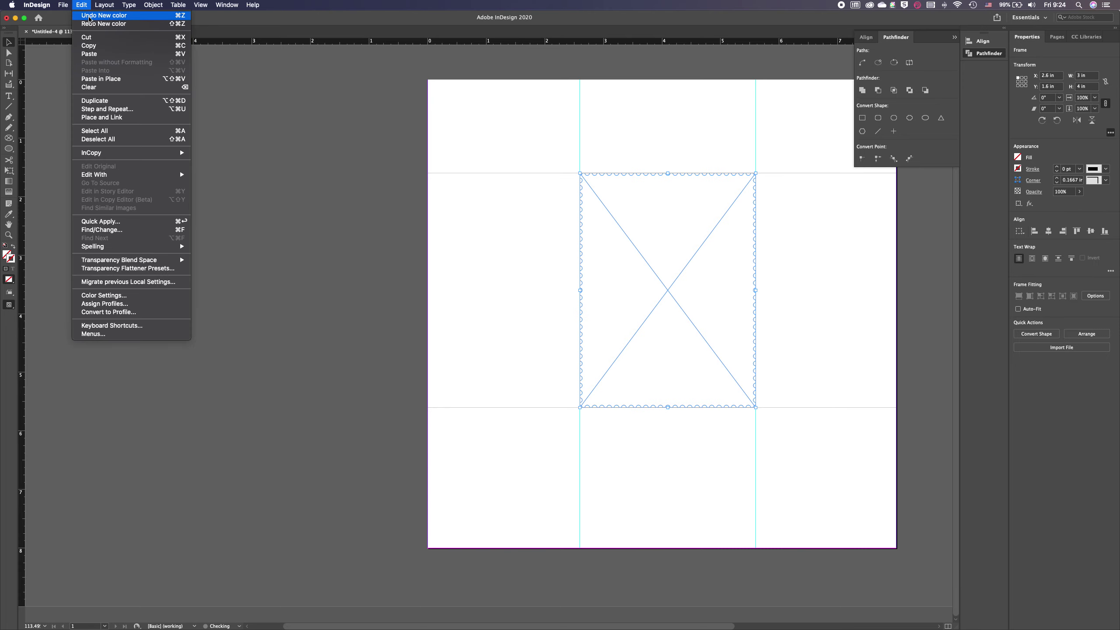
click(582, 303)
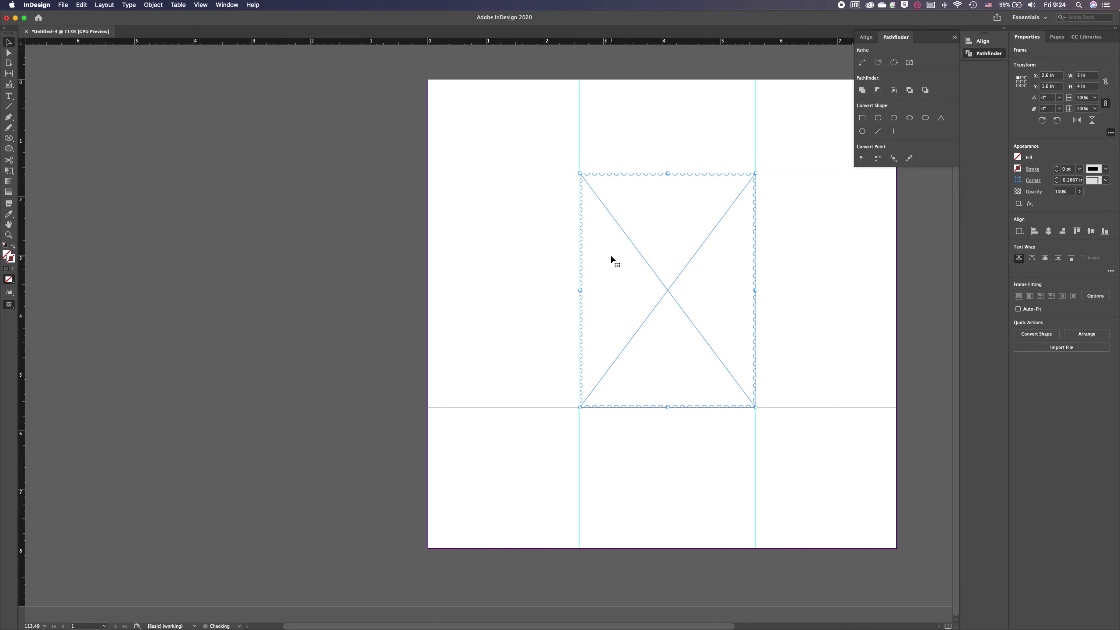
click(543, 215)
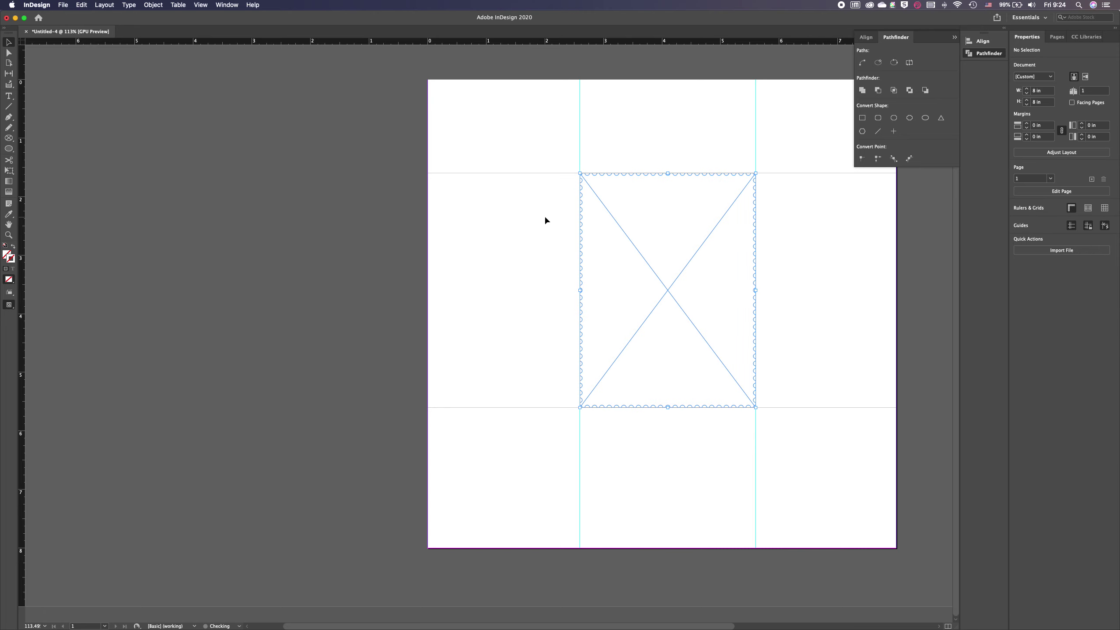
key(super+a)
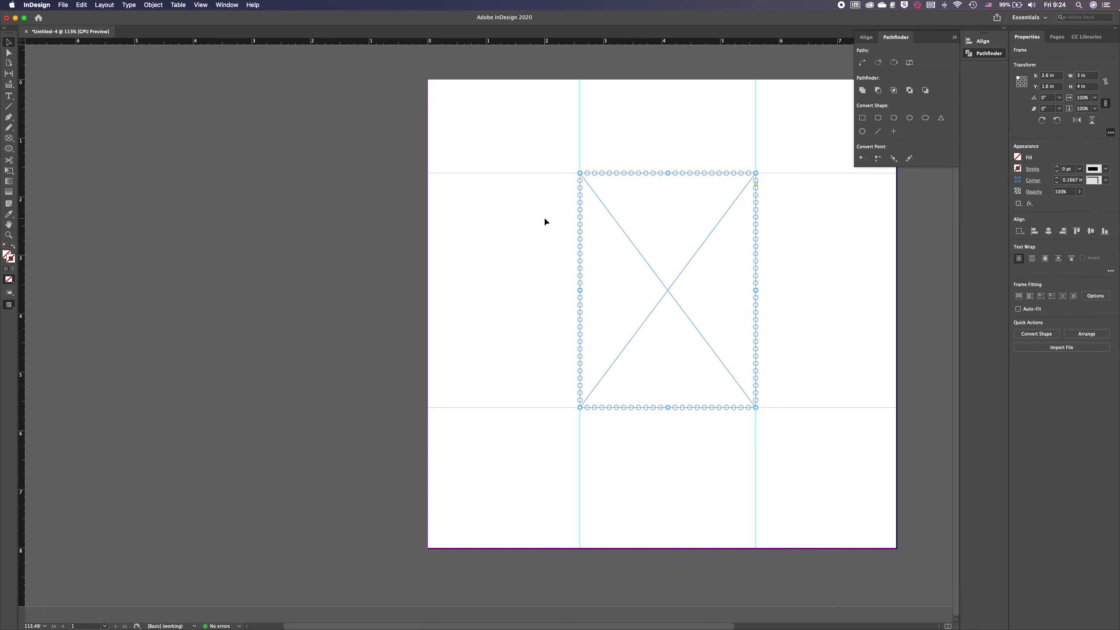
click(774, 164)
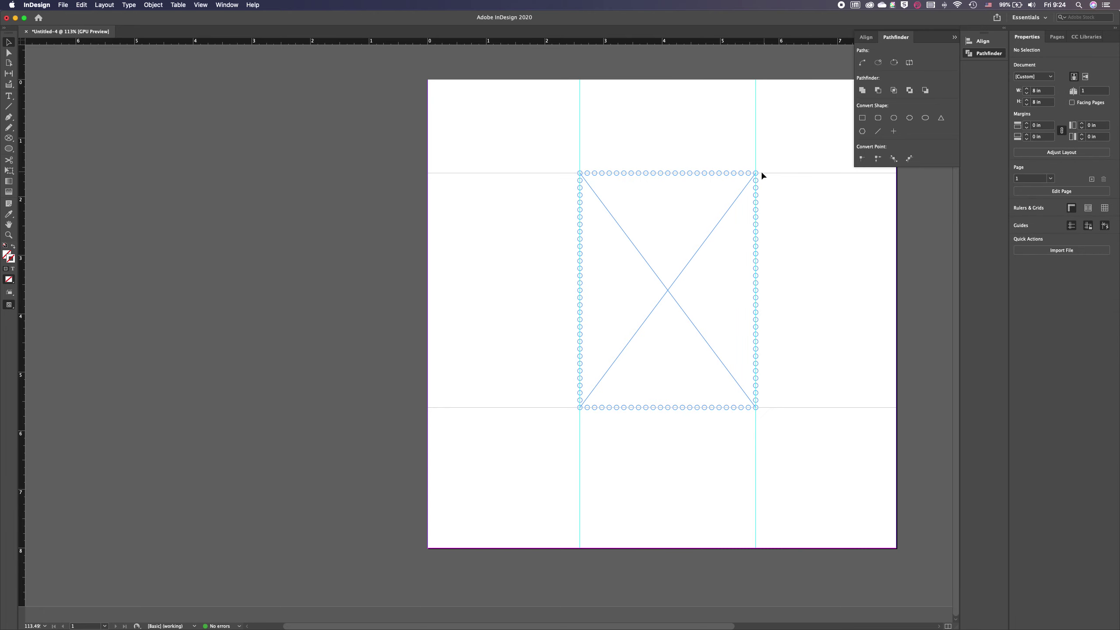
click(757, 173)
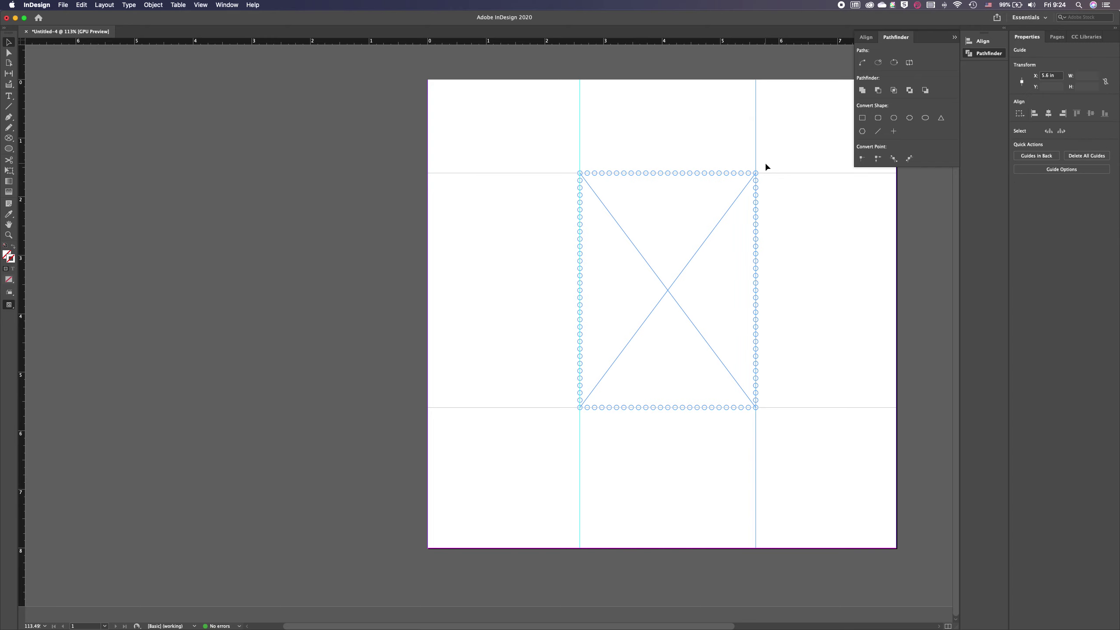
scroll(764, 161, up, 5)
scroll(765, 161, up, 1)
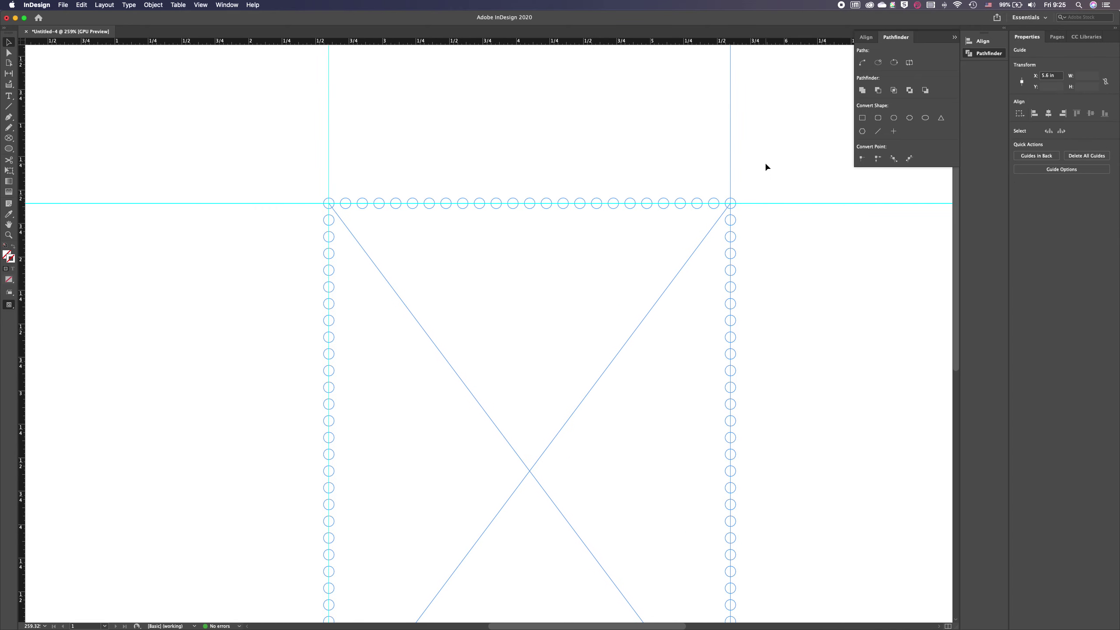
right_click(661, 298)
click(617, 354)
right_click(619, 355)
mouse_move(644, 435)
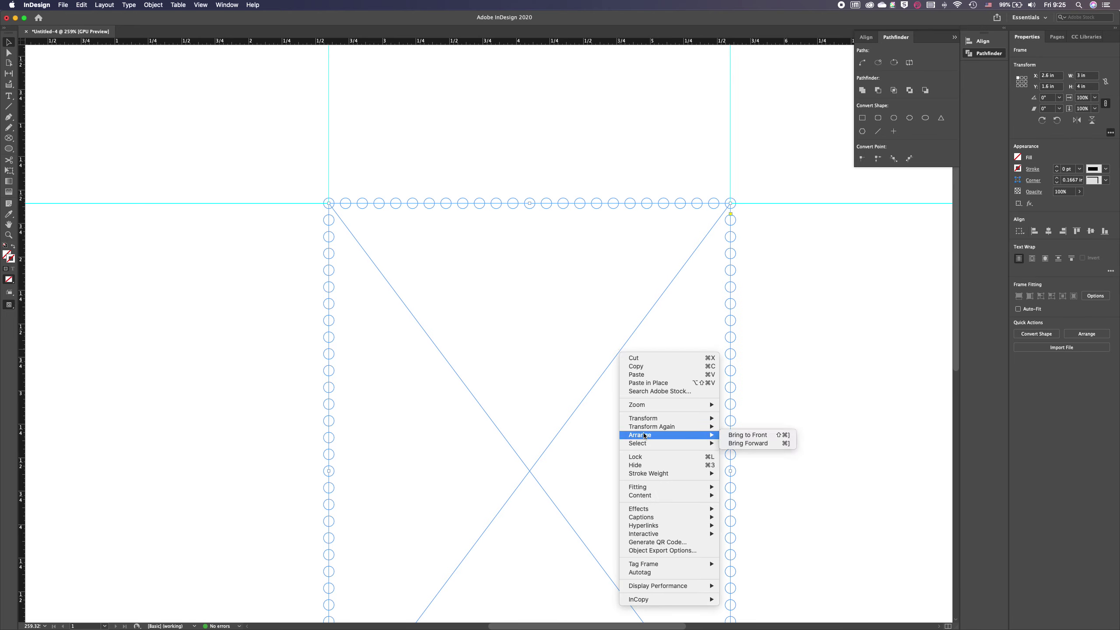
click(744, 222)
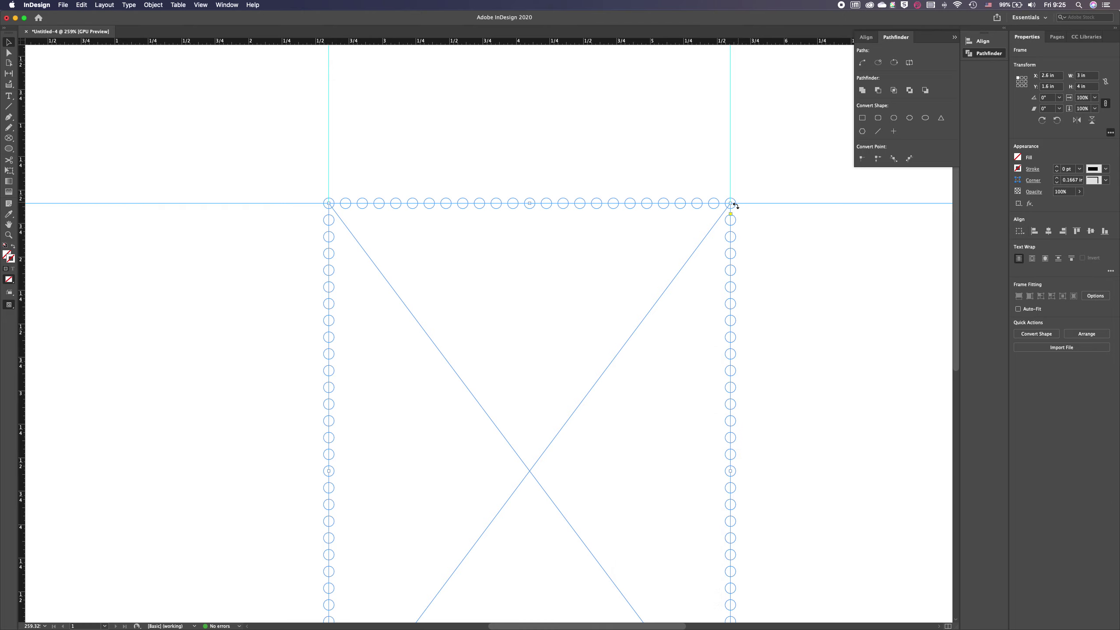
Delete the circles at all four corners of the frame.
click(732, 199)
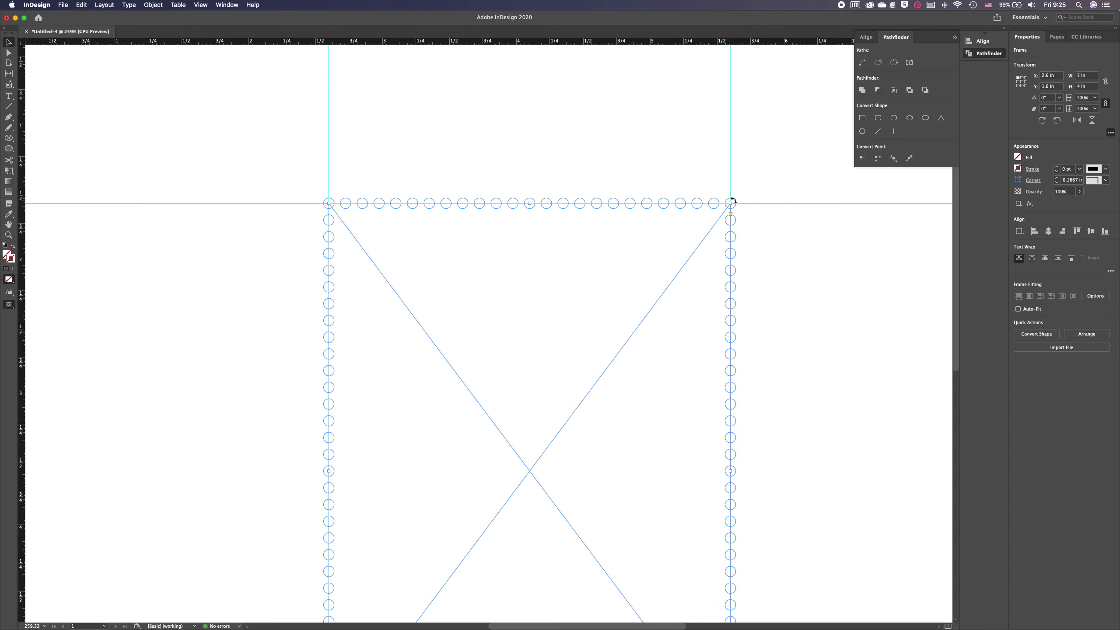
click(754, 209)
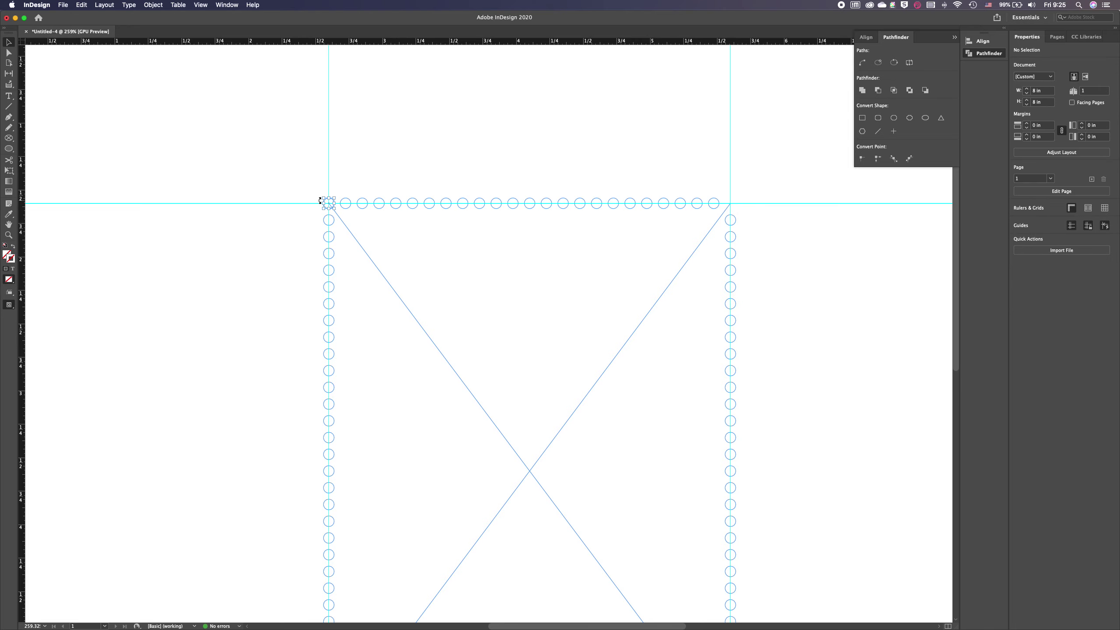
scroll(593, 317, down, 3)
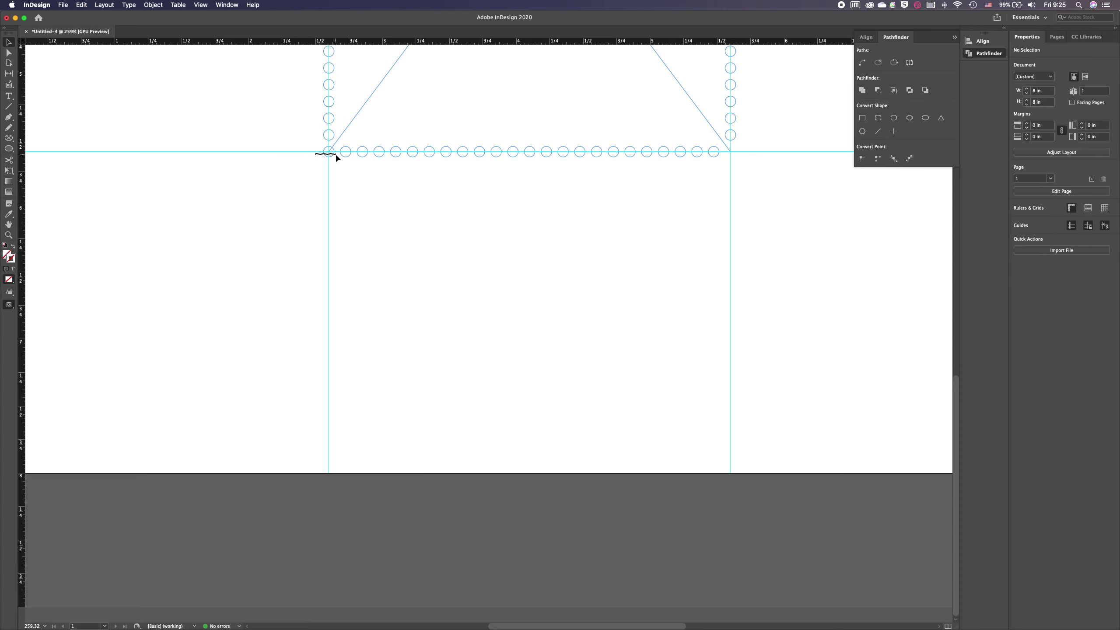
scroll(368, 181, up, 10)
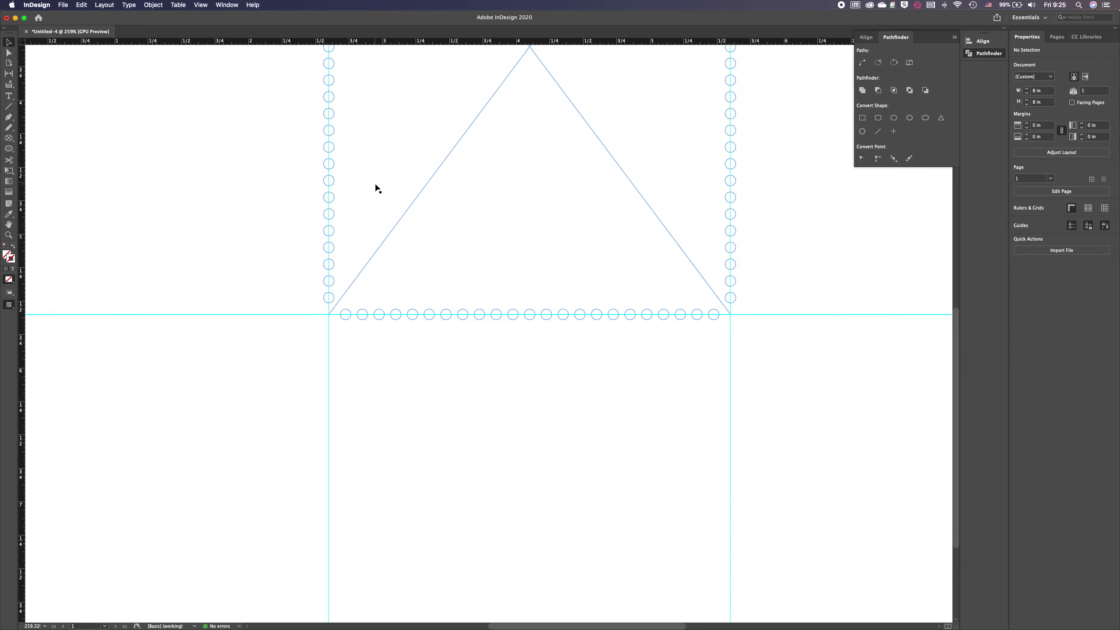
scroll(378, 193, up, 20)
scroll(403, 210, down, 12)
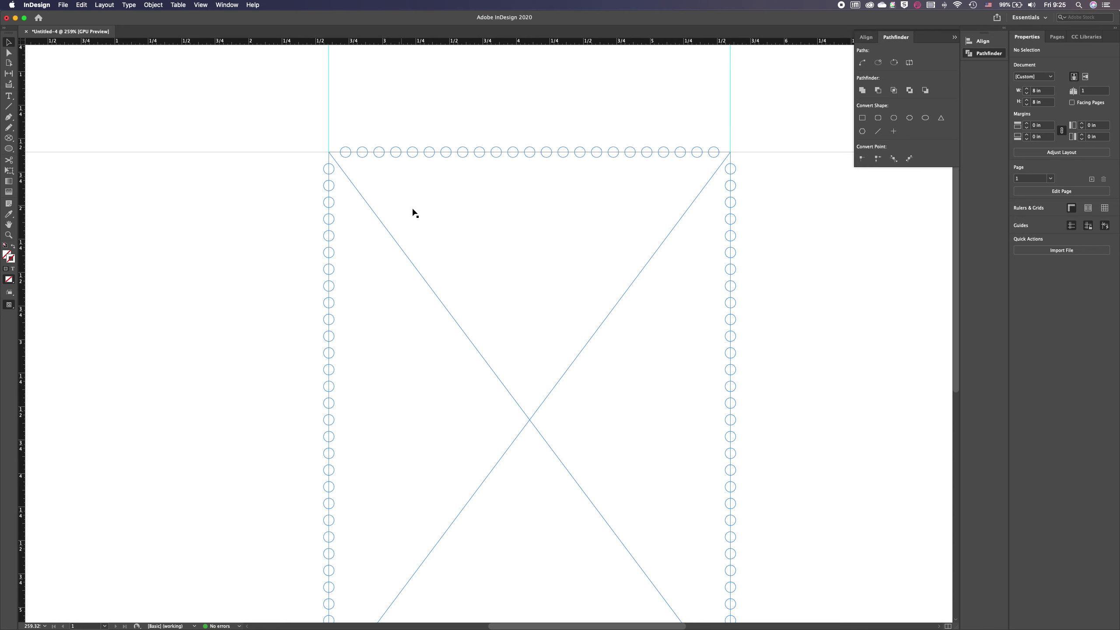
Select the frame and all remaining circles, subtract the circles from the frame with Pathfinder's Subtract, and deselect the result.
scroll(797, 254, down, 13)
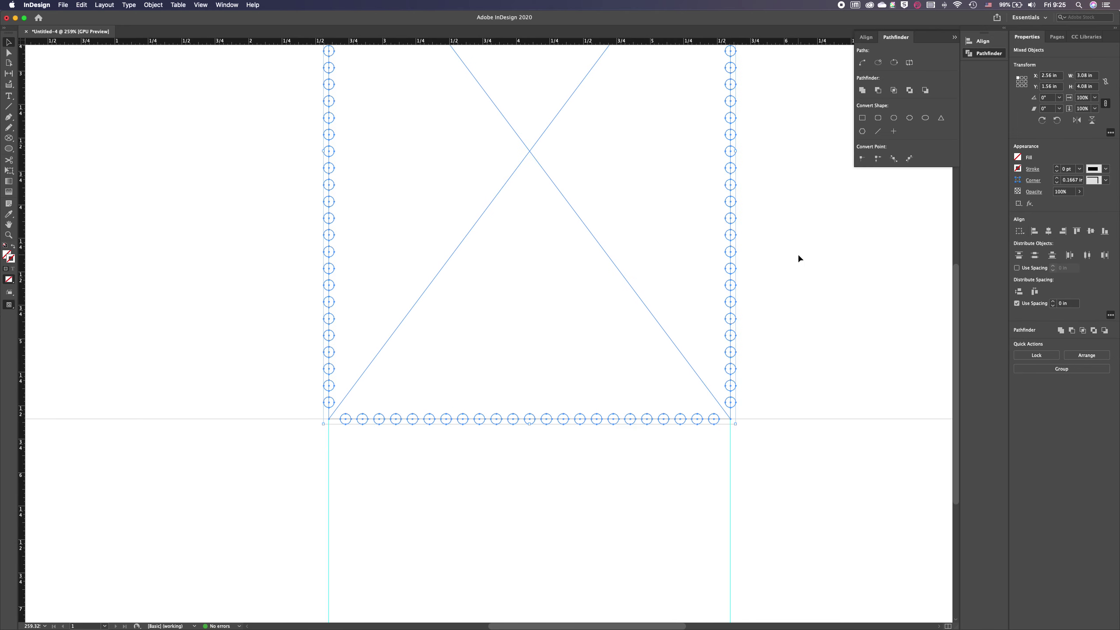
scroll(788, 285, down, 3)
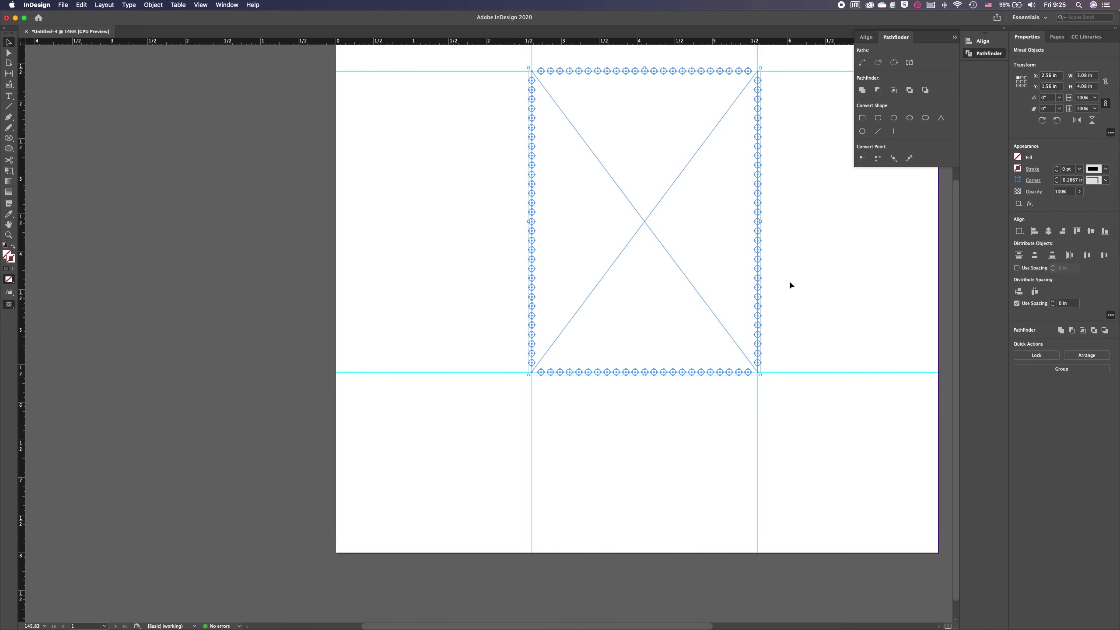
drag(790, 56, 502, 413)
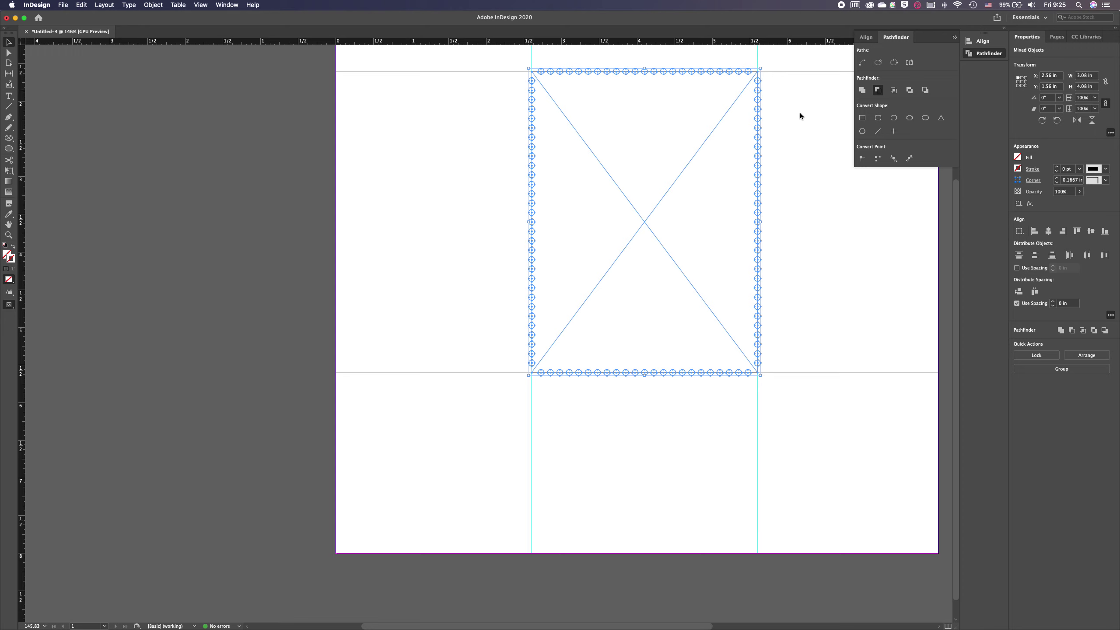
click(814, 114)
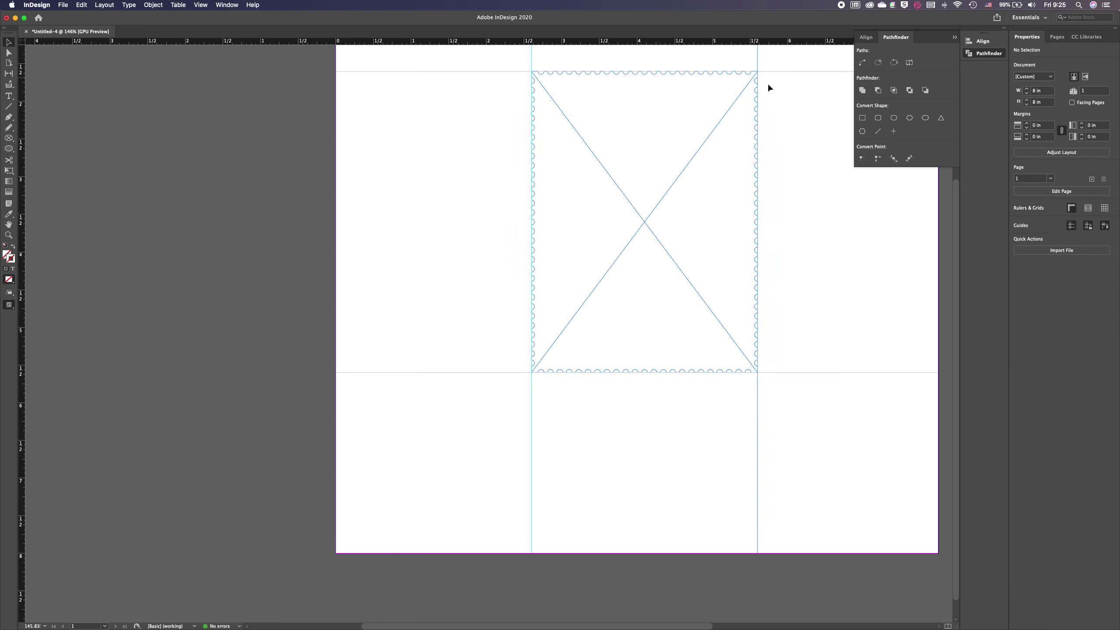
Apply a [Black] stroke to the square-cornered perforated frame and display it deselected in Preview mode.
click(1056, 35)
click(1026, 37)
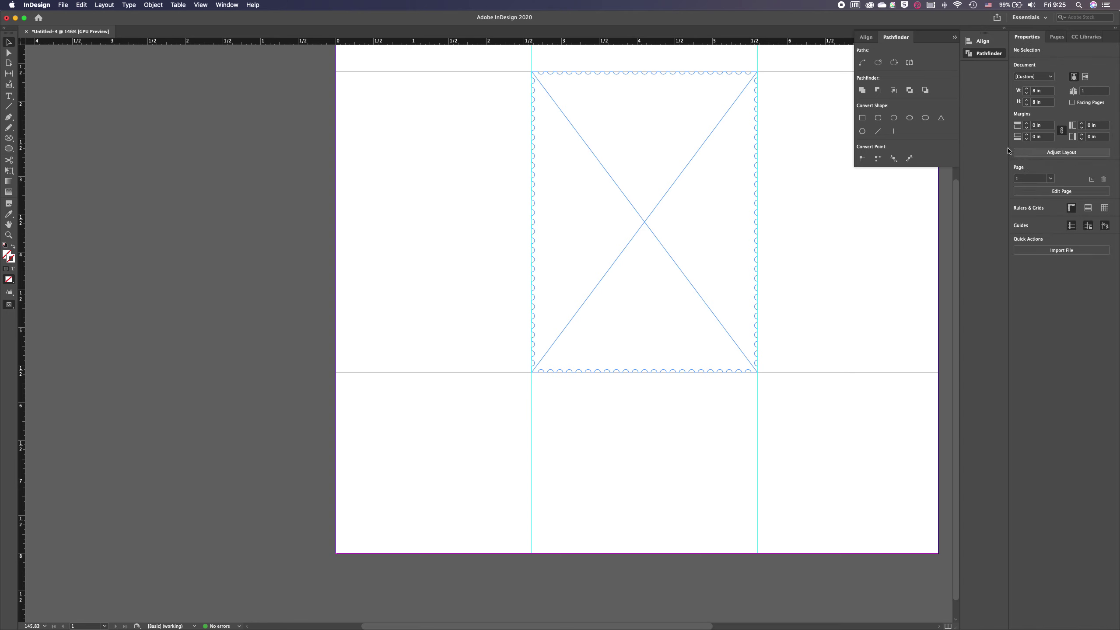
click(755, 109)
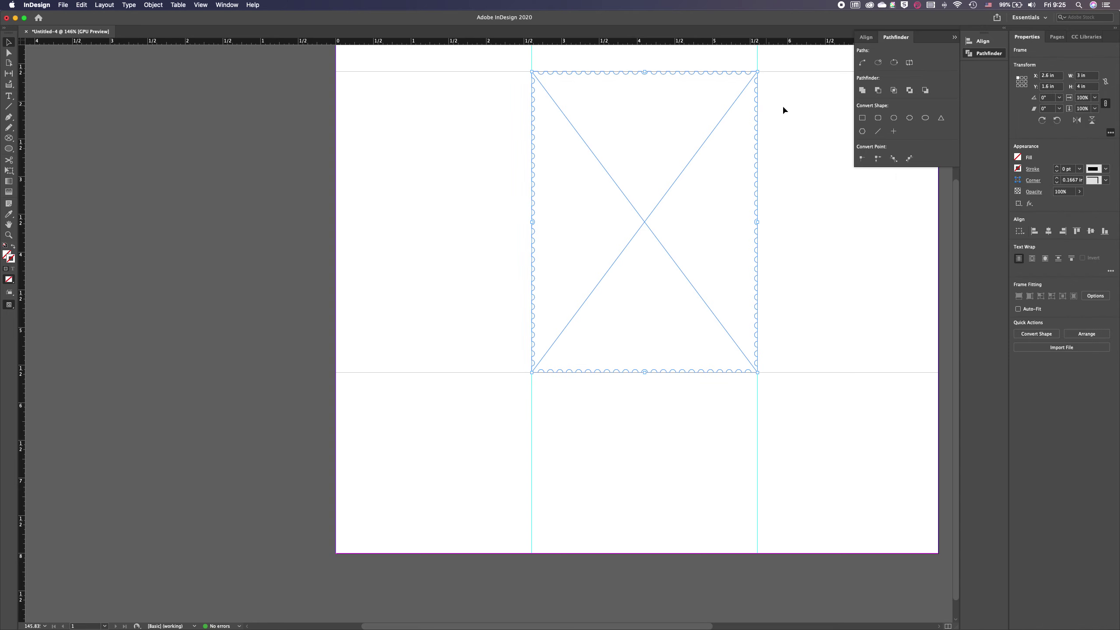
click(1017, 169)
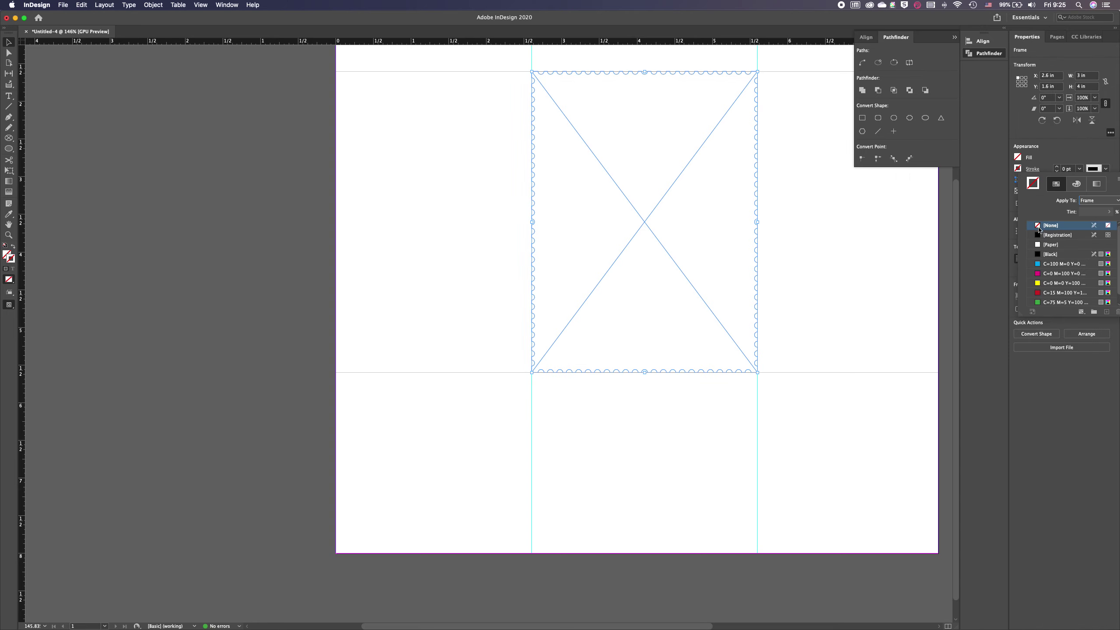
click(1038, 255)
key(w)
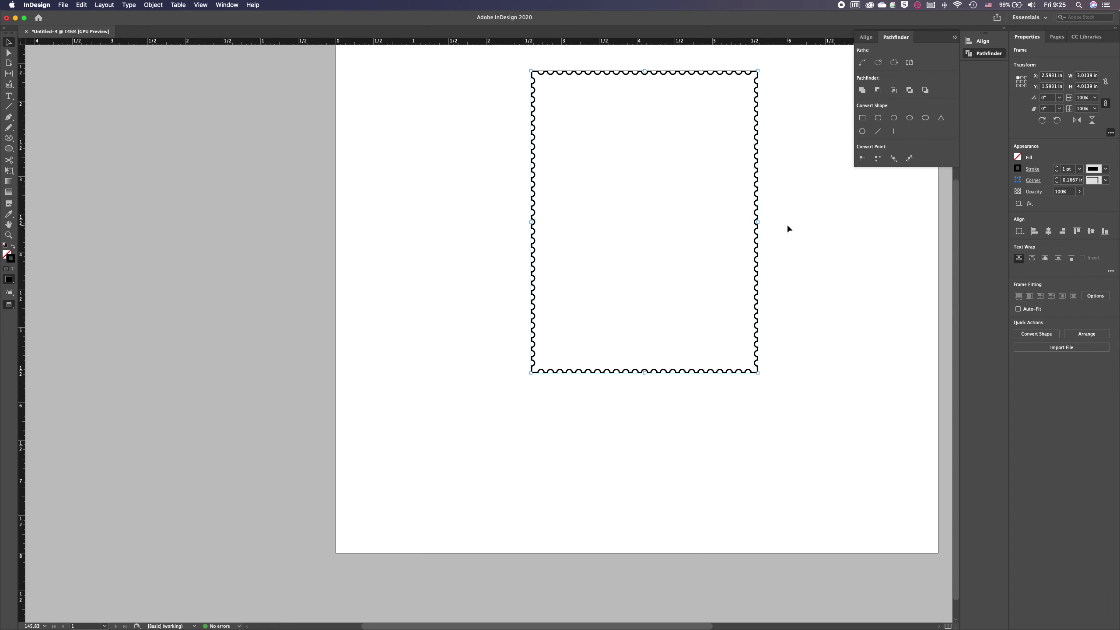
click(787, 226)
scroll(787, 225, up, 5)
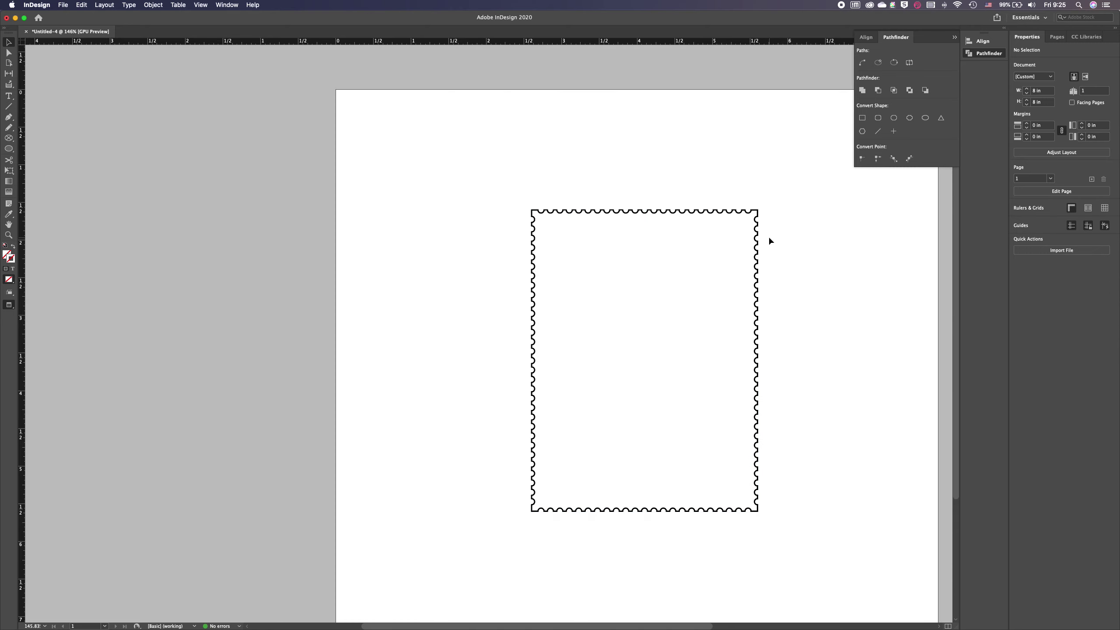
scroll(769, 241, right, 2)
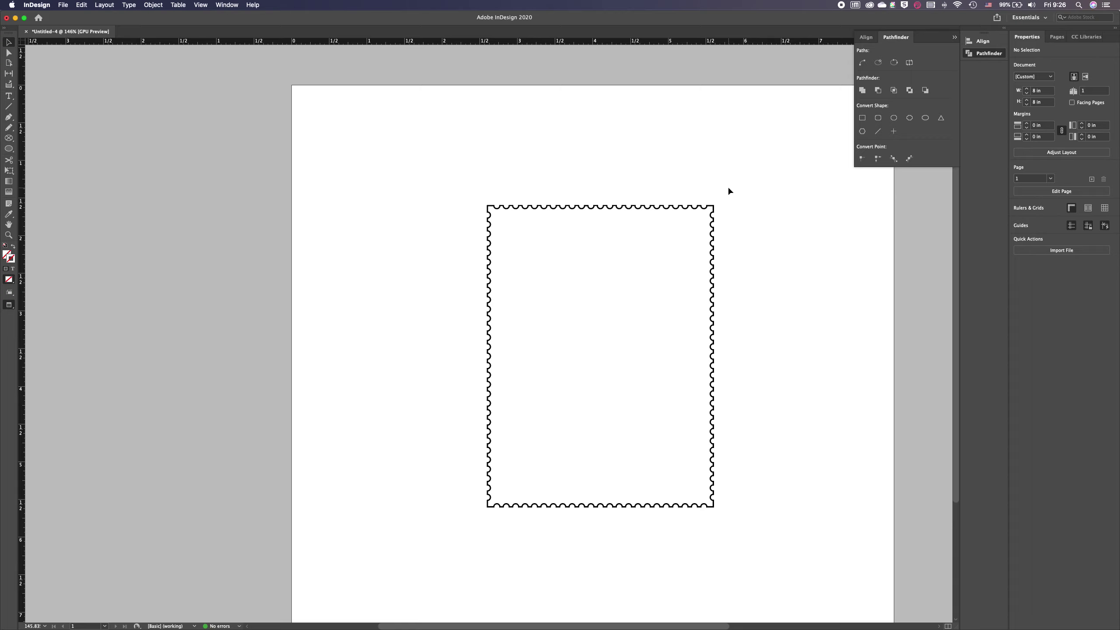
Move the stamp frame left to an X position of about 1.09 in and place a duplicate directly against its right edge.
drag(739, 192, 467, 575)
drag(490, 394, 378, 395)
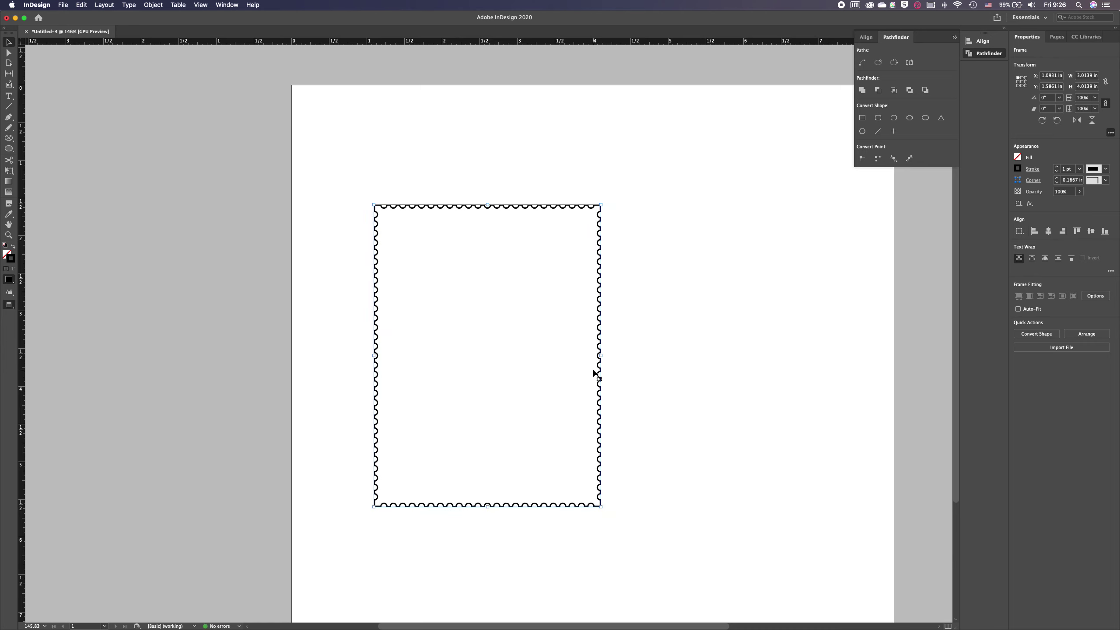
drag(597, 375, 827, 362)
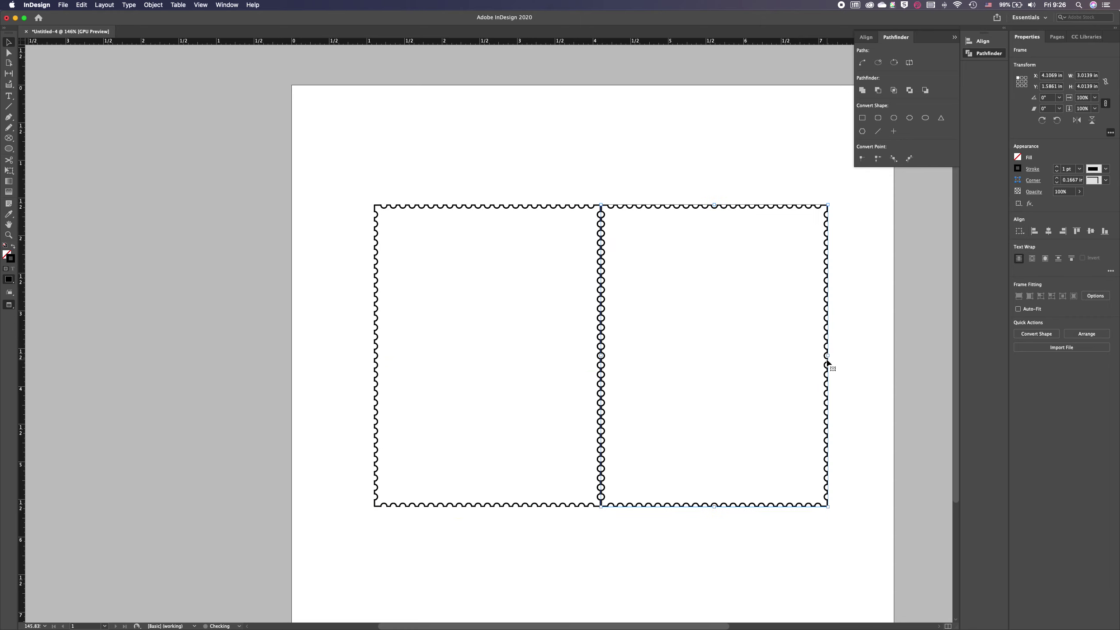
Nudge the duplicate stamp left to an X position of 4.0931 in so the shared perforations line up, then deselect it.
click(712, 515)
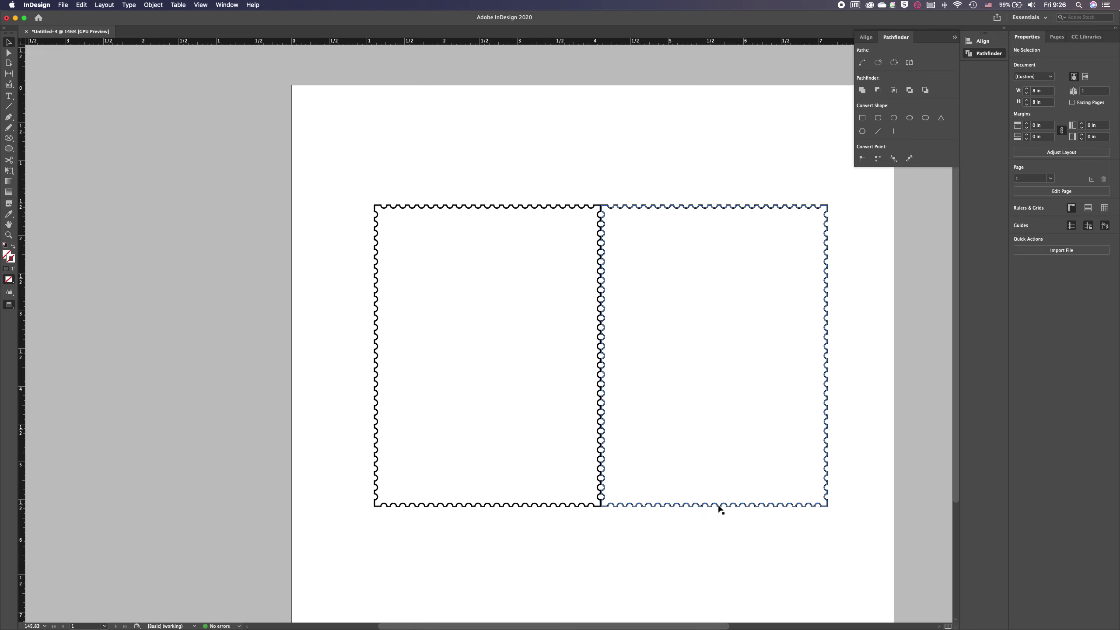
click(717, 507)
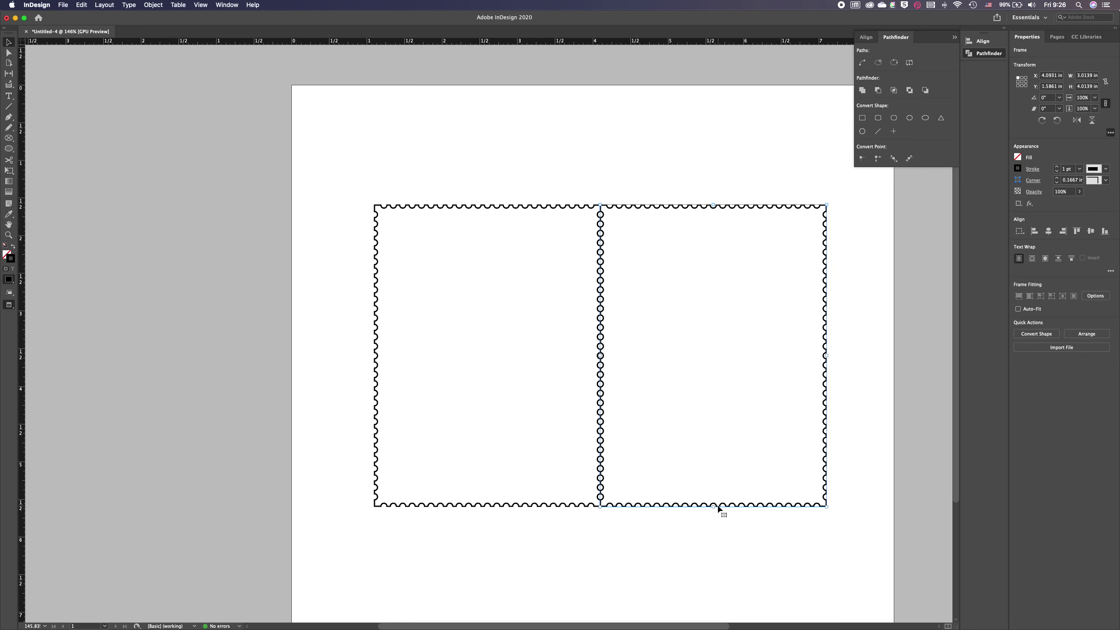
click(687, 425)
key(super+minus)
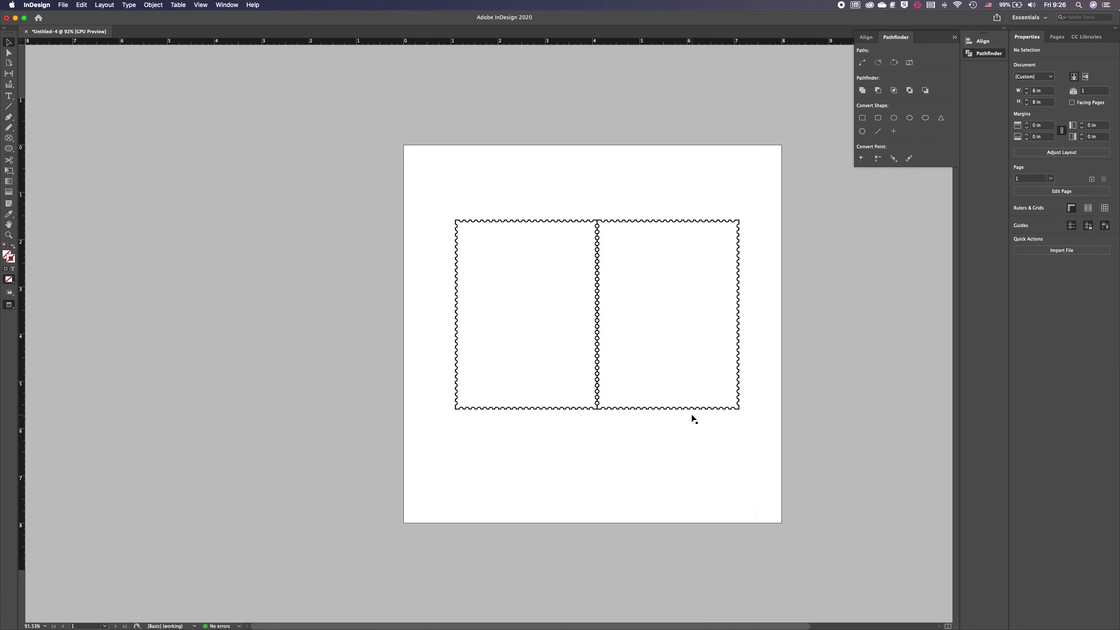
scroll(692, 419, down, 1)
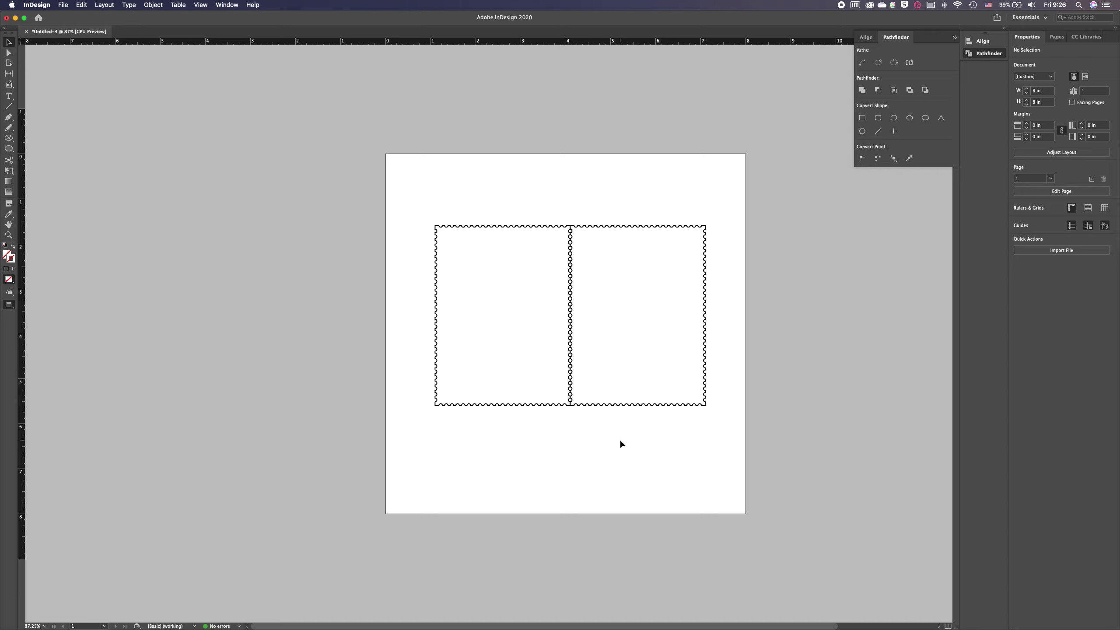
Undo the duplicate stamp and the frame moves back to the single centred stamp frame, and leave it deselected.
key(super+z)
key(super+z)
key(super+z)
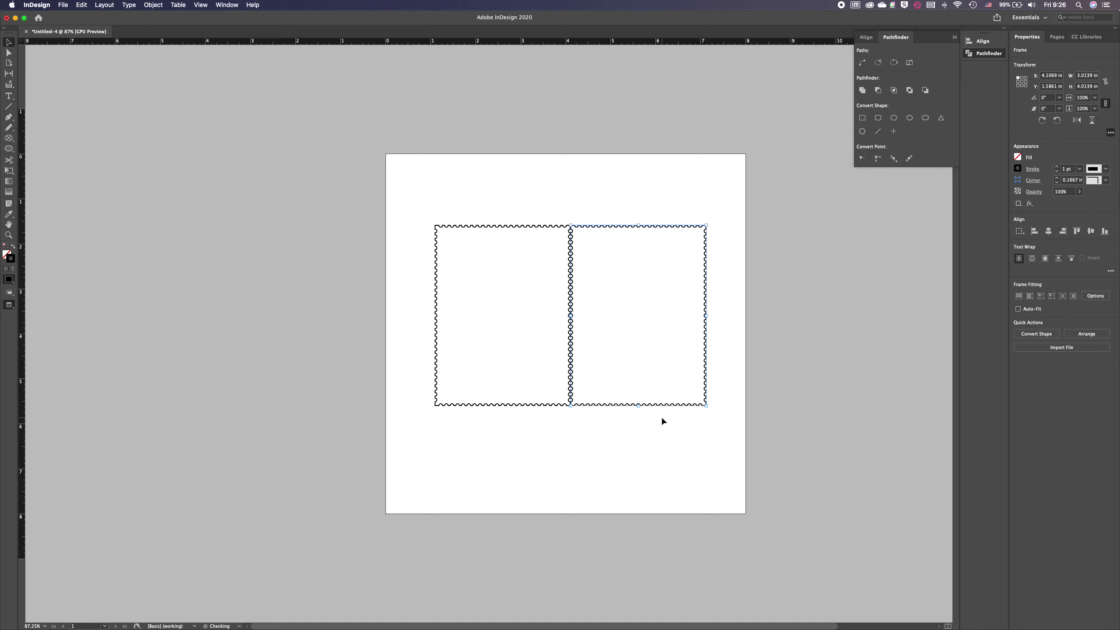
key(super+z)
key(super+z)
click(662, 318)
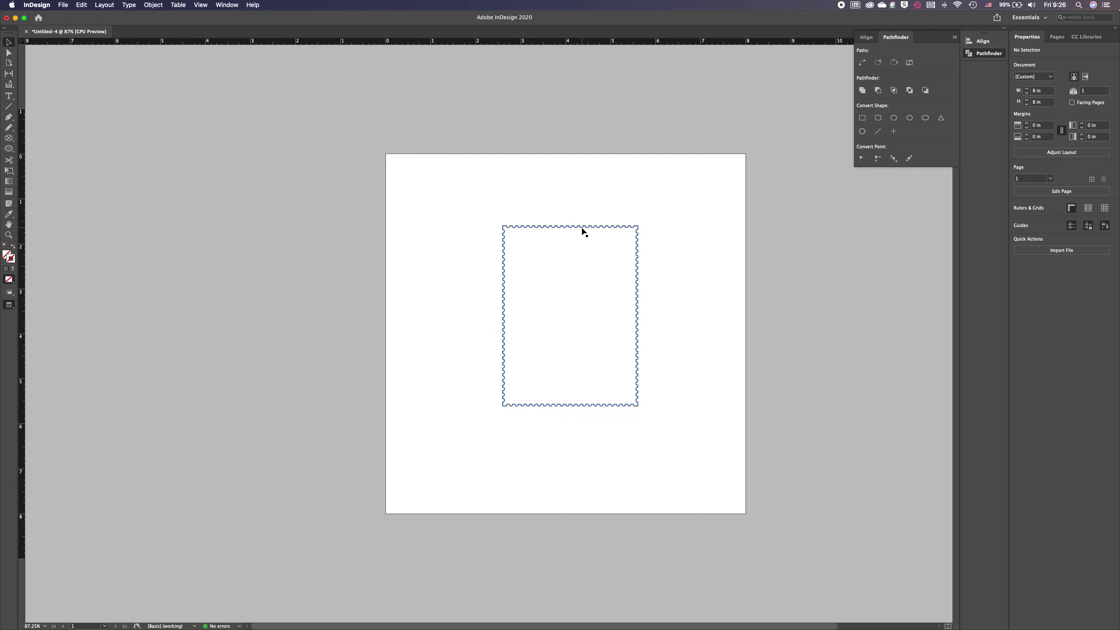
Stretch the stamp frame's right edge to a width of about 3.48 in, narrow it to about 2.65 in, and preview it deselected.
scroll(584, 232, up, 5)
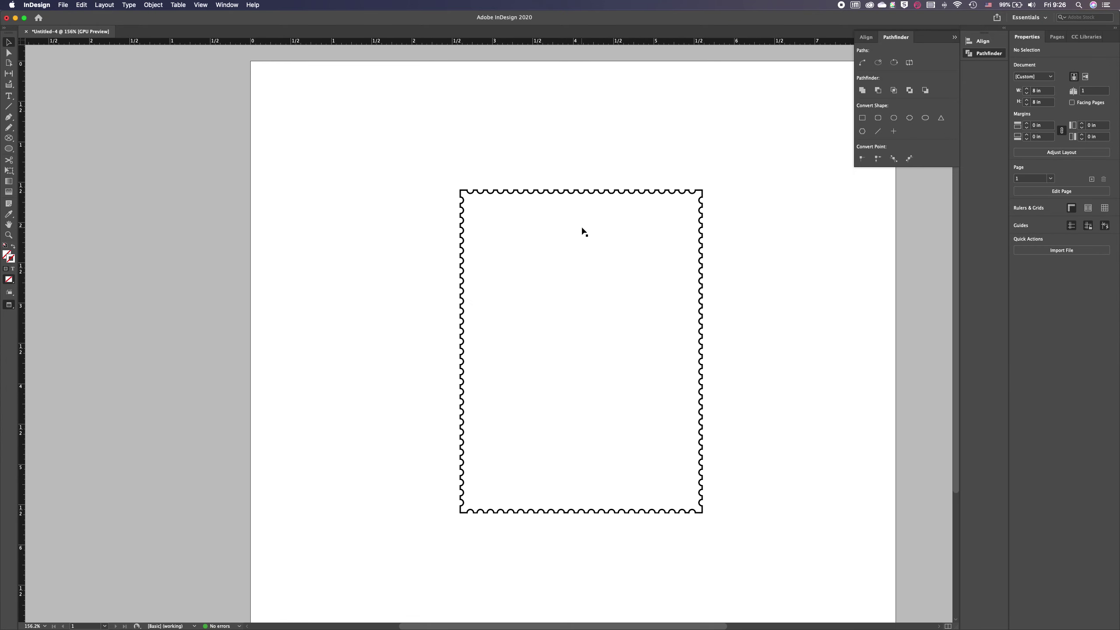
key(w)
click(600, 191)
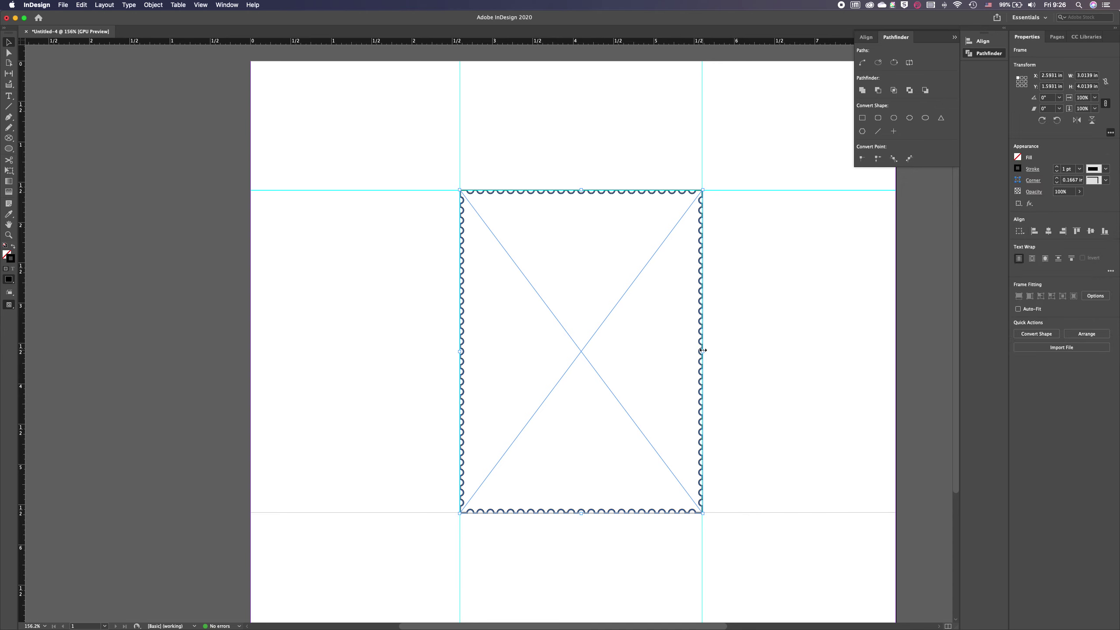
drag(702, 350, 739, 354)
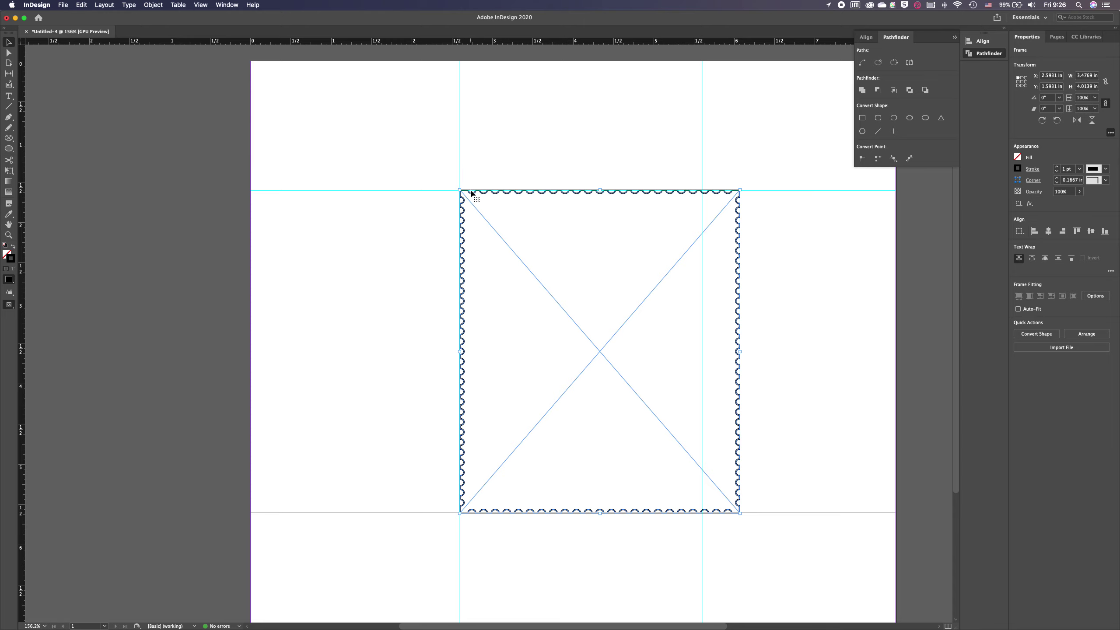
drag(740, 350, 672, 351)
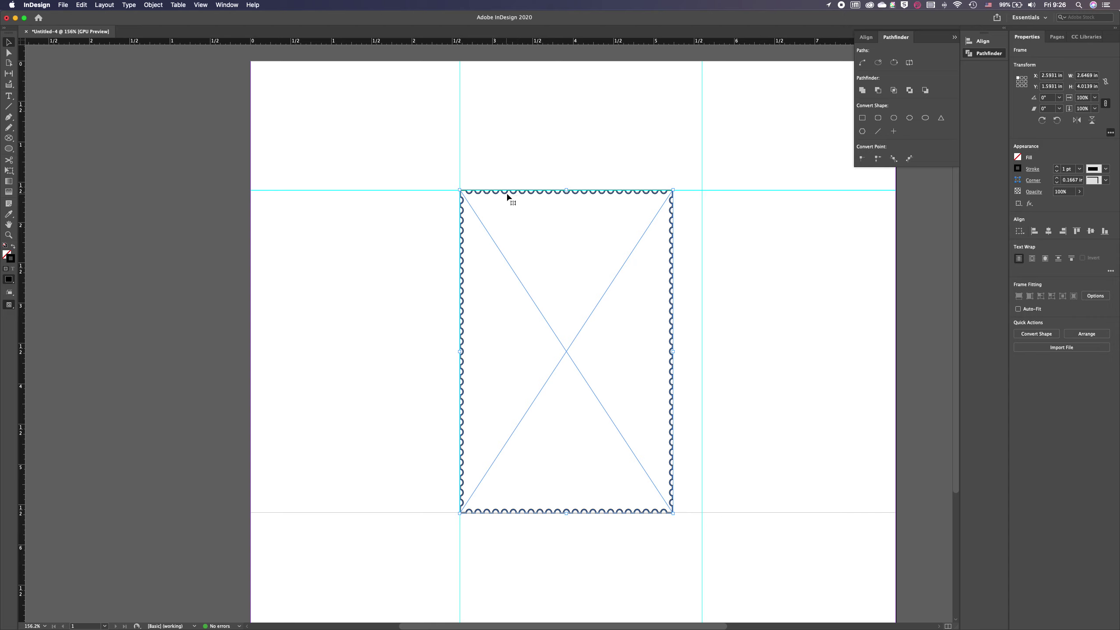
click(551, 157)
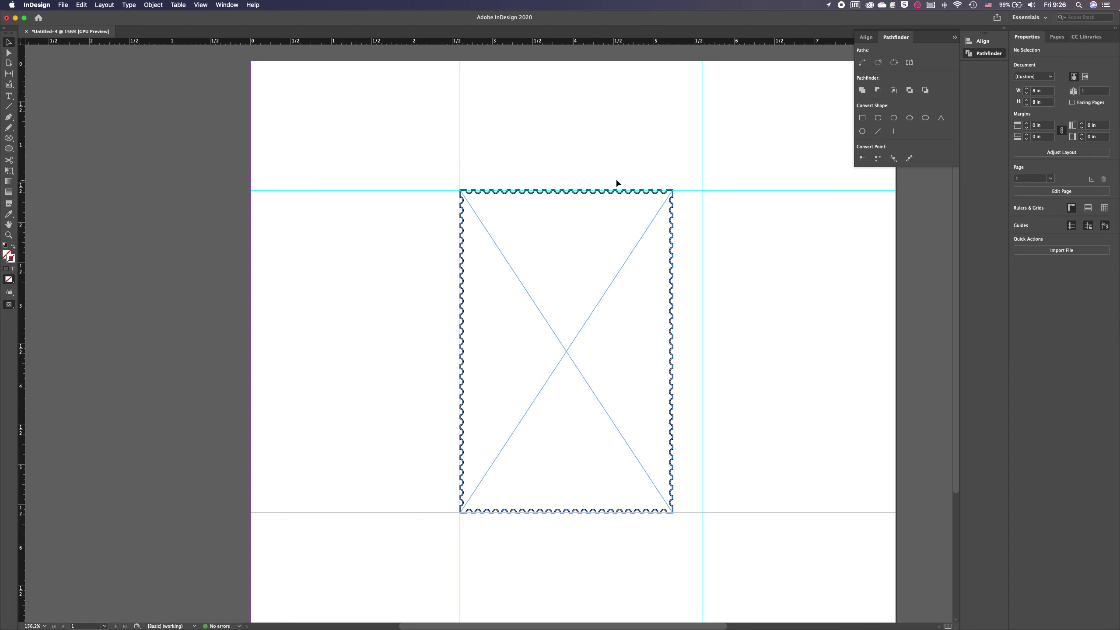
key(w)
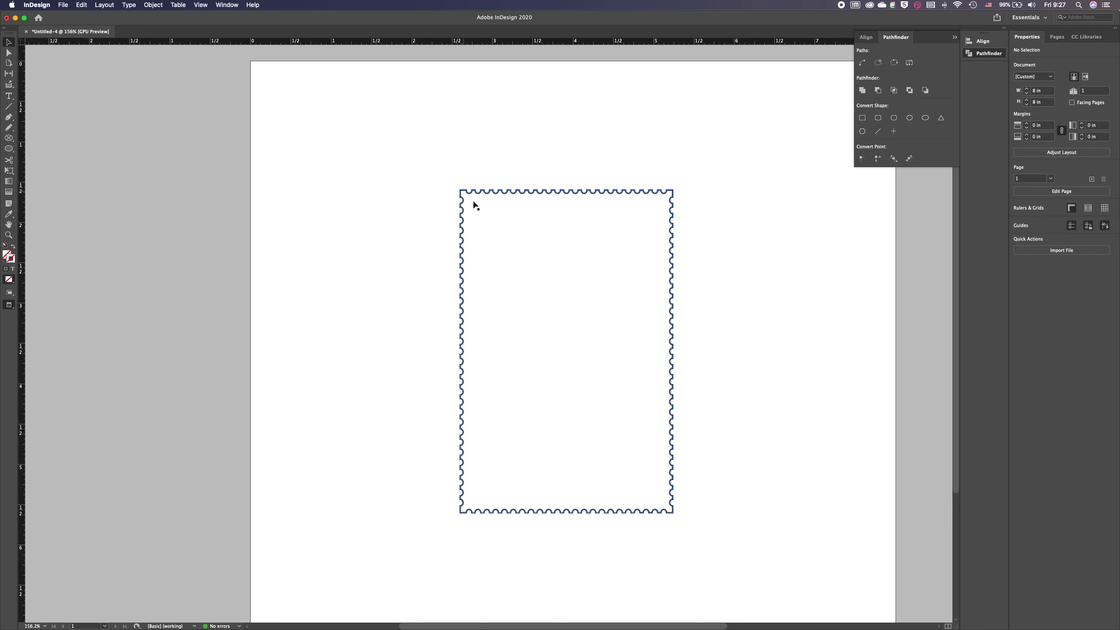
Narrow the stamp frame from its right edge to about 3.01 in, widen it slightly, and display it deselected in Preview mode.
click(681, 304)
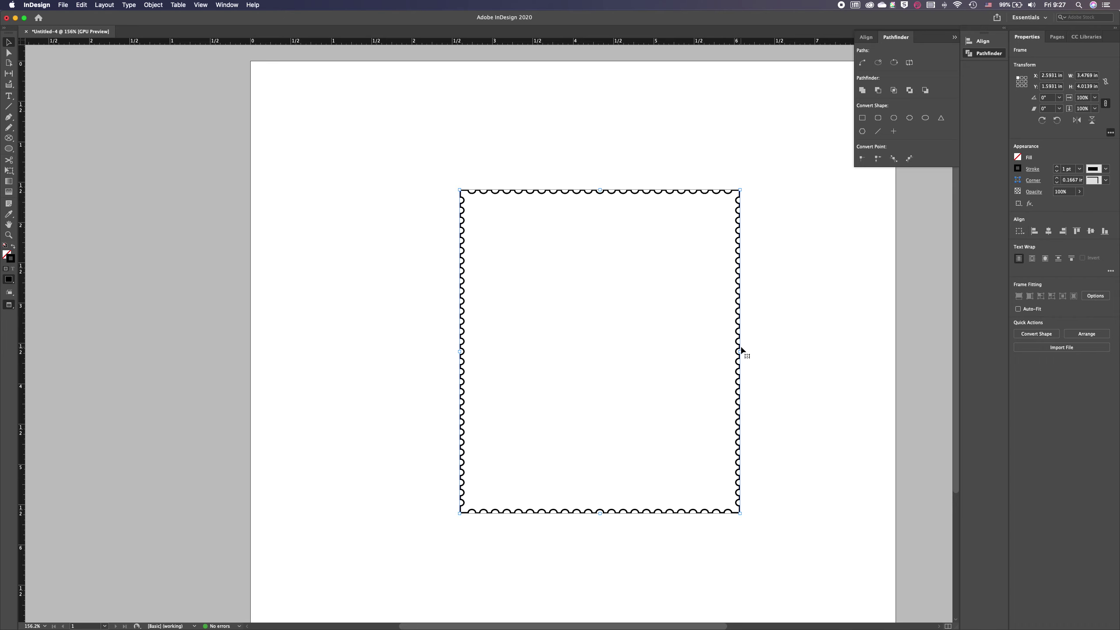
key(w)
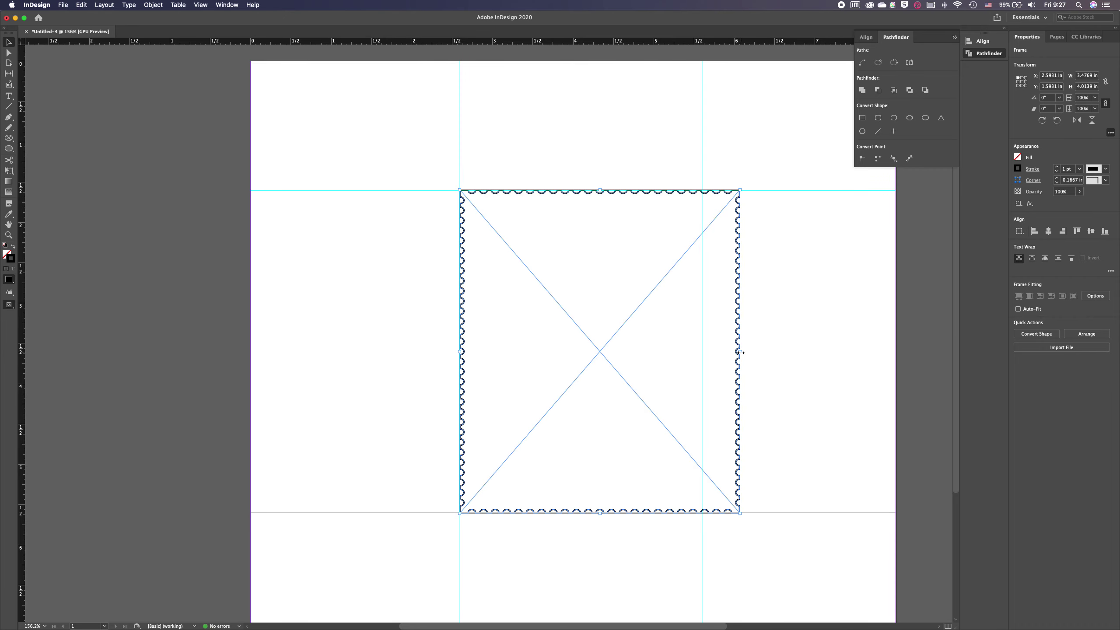
drag(740, 353, 700, 353)
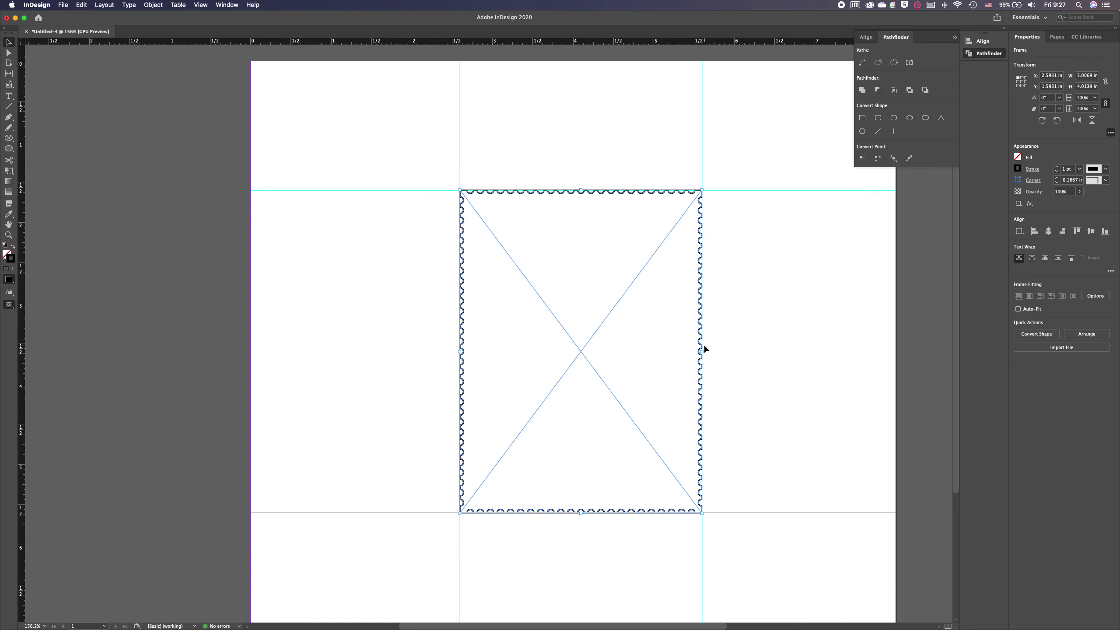
drag(703, 350, 719, 351)
click(759, 333)
key(w)
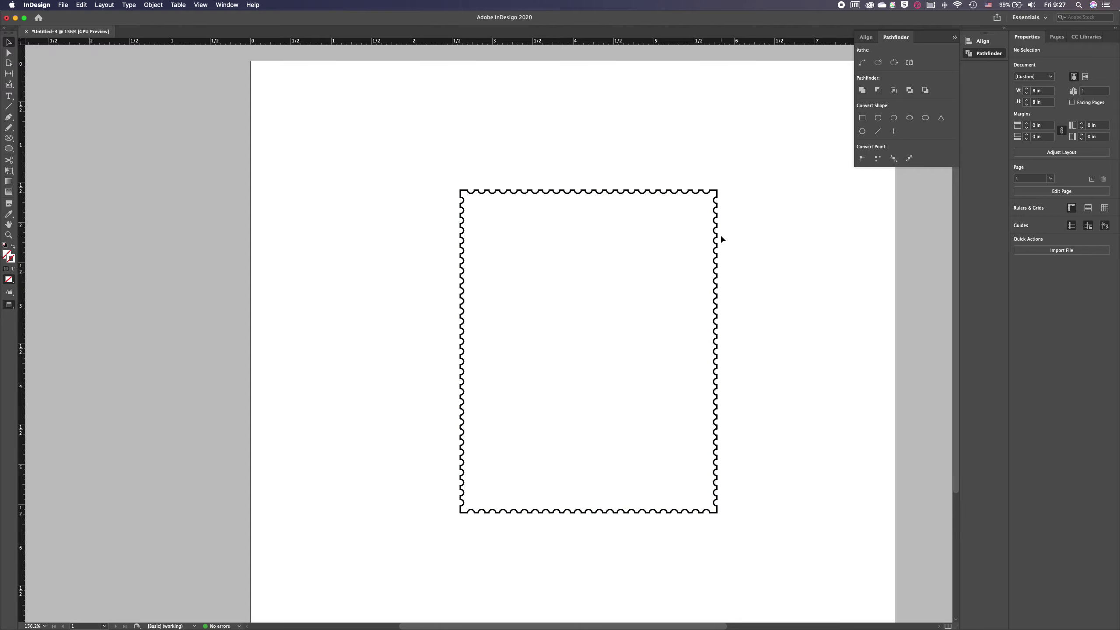
scroll(721, 239, down, 1)
scroll(721, 238, down, 3)
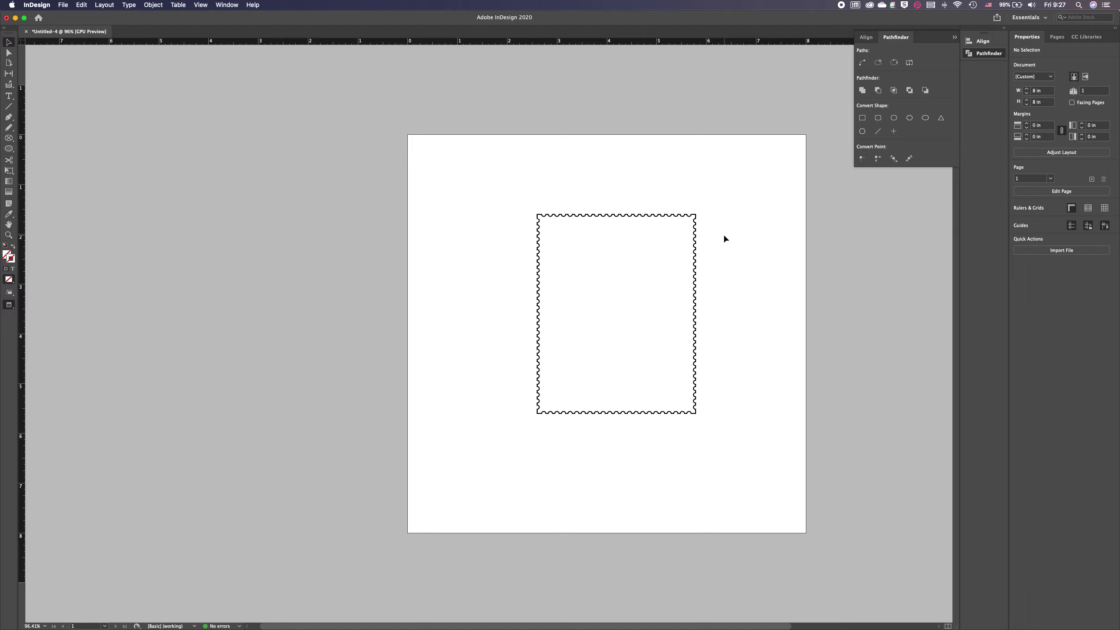